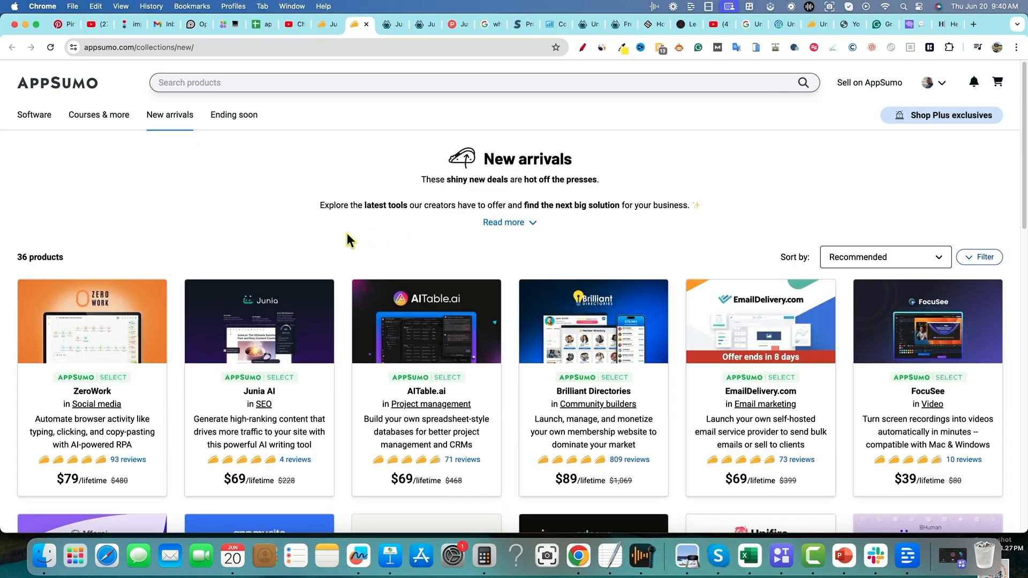
Step: Browse the first rows of product deals in AppSumo's New arrivals collection
scroll(347, 239, "down", 1)
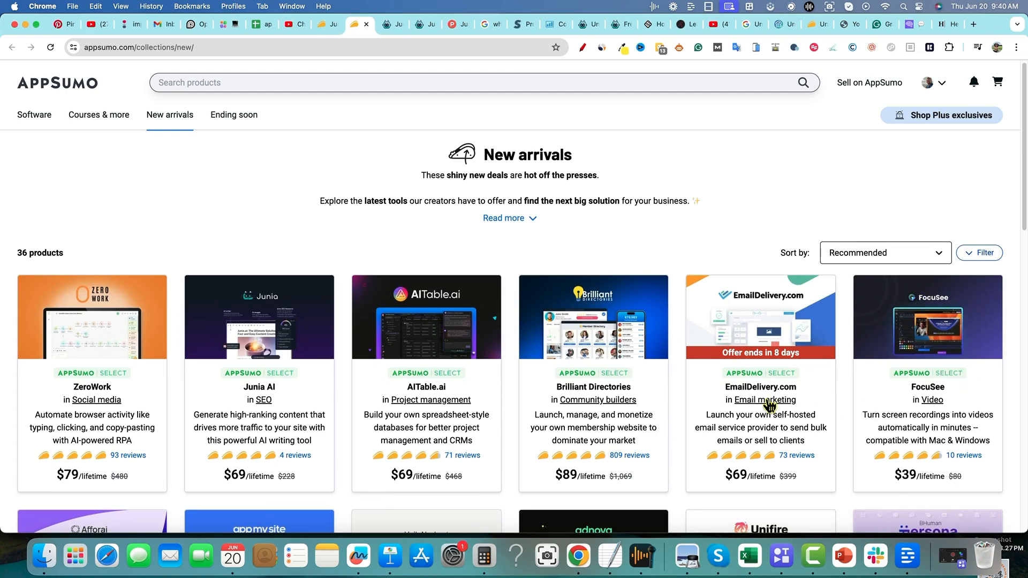
scroll(338, 374, "down", 3)
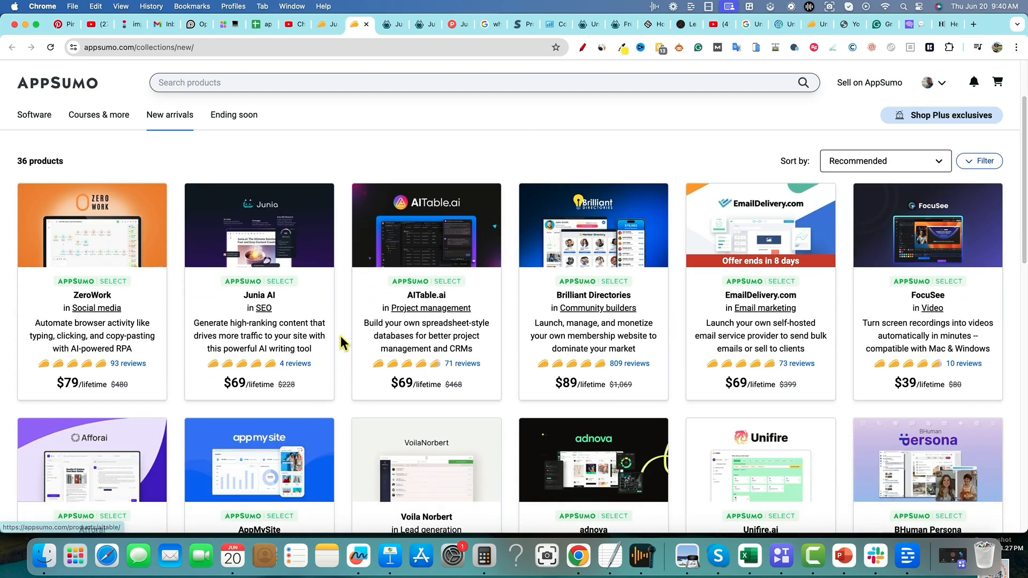
scroll(729, 452, "down", 3)
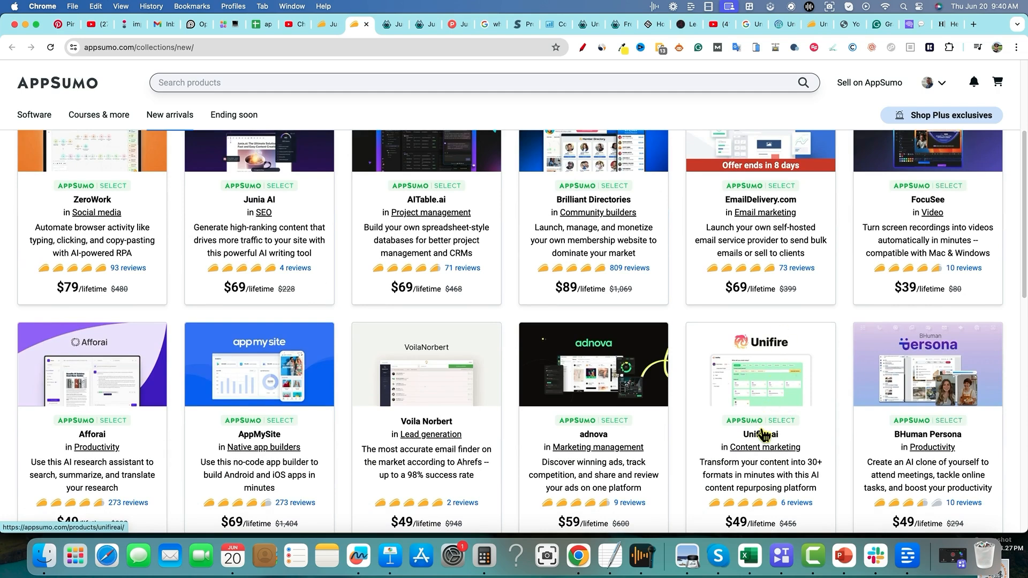
scroll(759, 433, "down", 1)
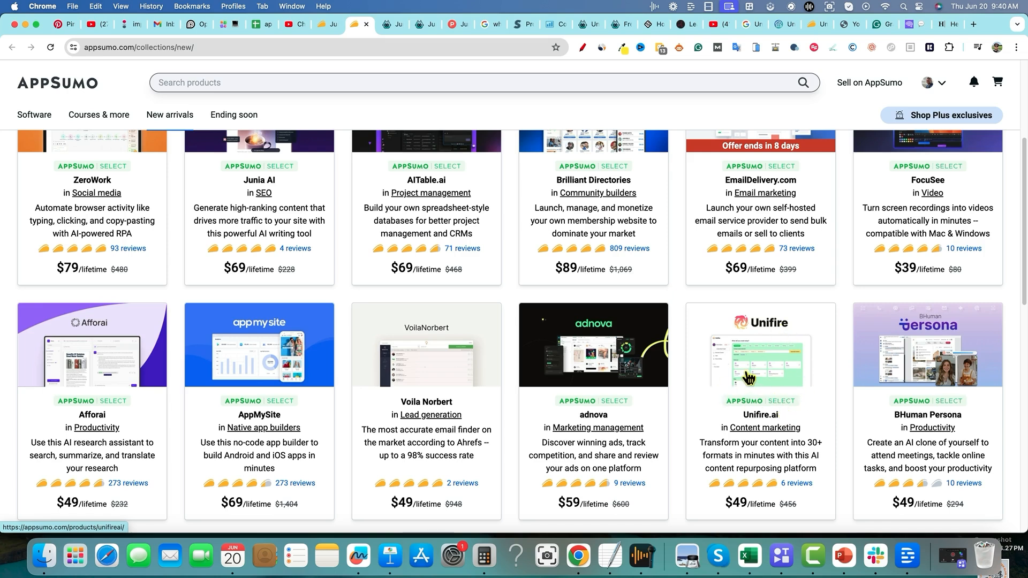
scroll(793, 436, "up", 1)
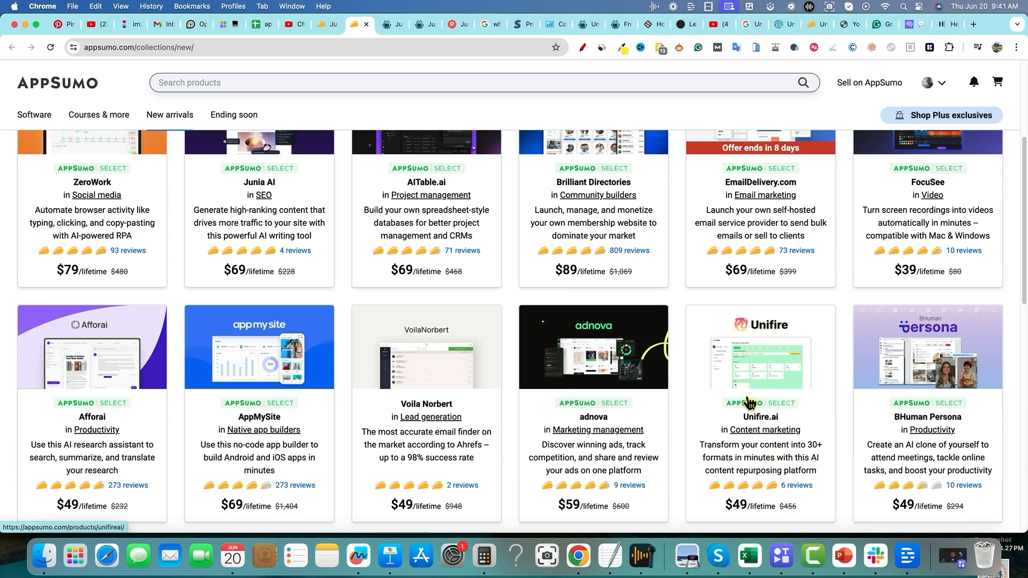
scroll(750, 385, "up", 5)
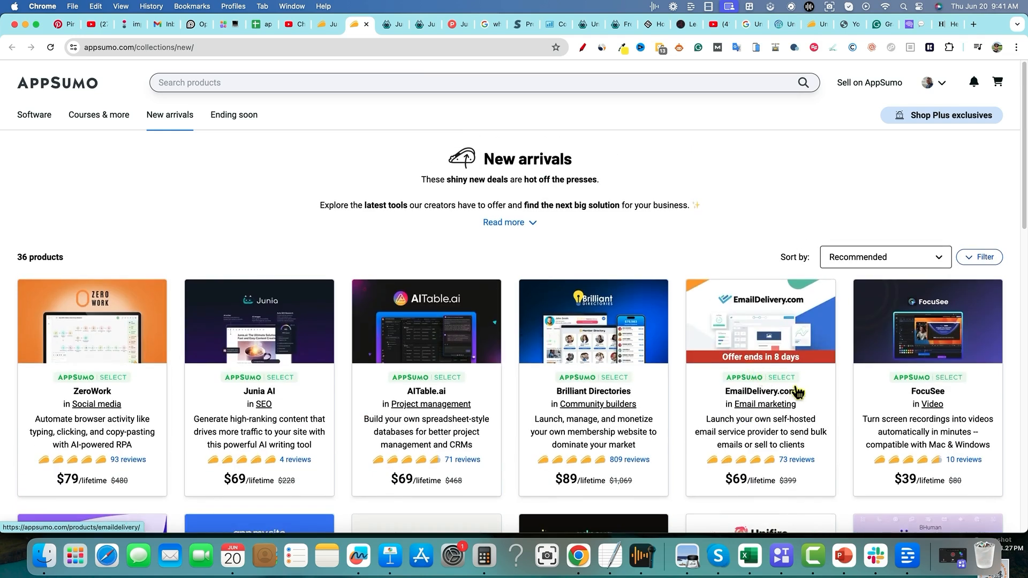
Step: Close the New arrivals page and read the Junia AI deal page from its summary down to the overview section
left_click(366, 24)
left_click(328, 24)
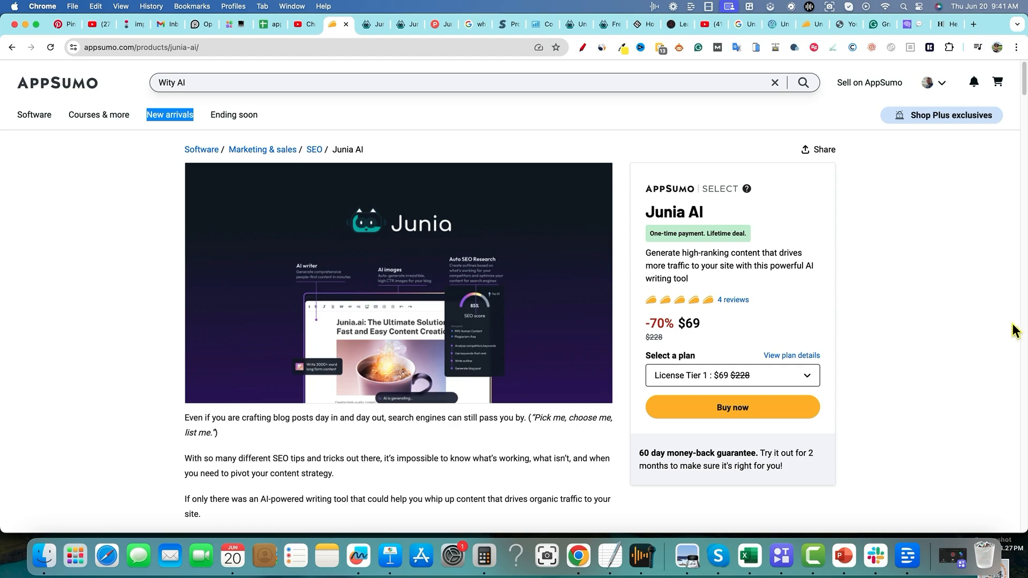
scroll(804, 314, "down", 1)
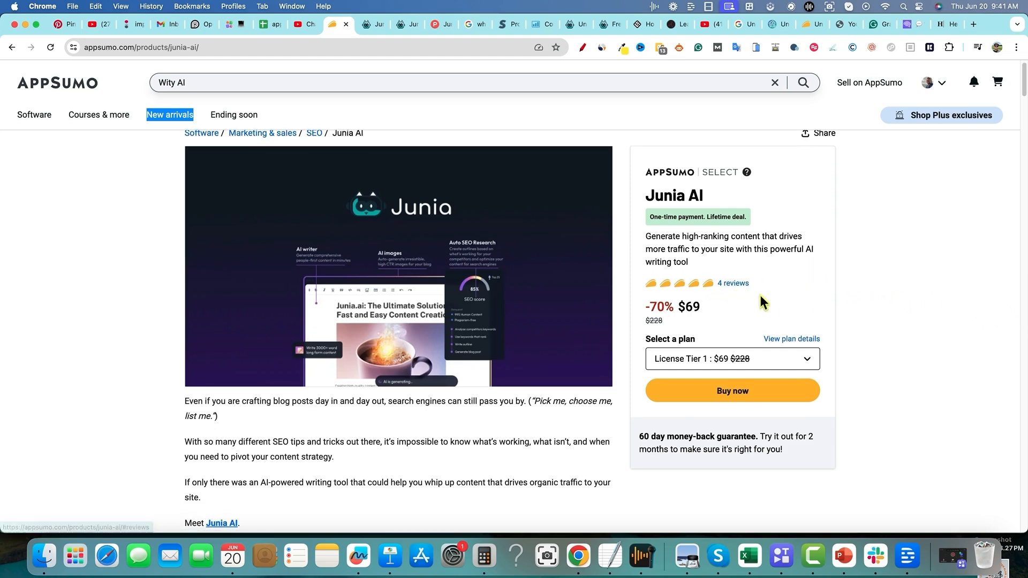
scroll(792, 294, "down", 2)
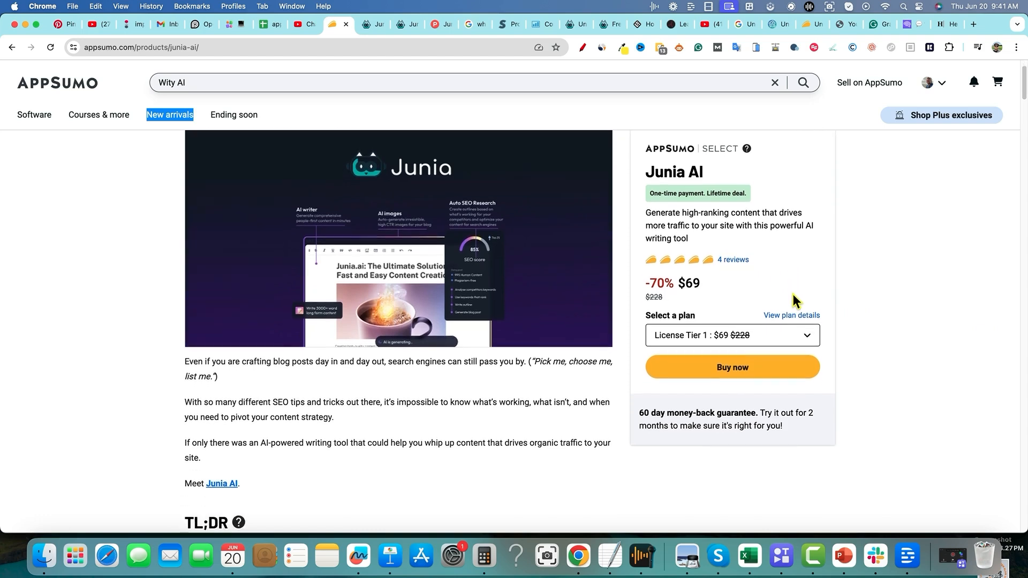
scroll(673, 361, "down", 5)
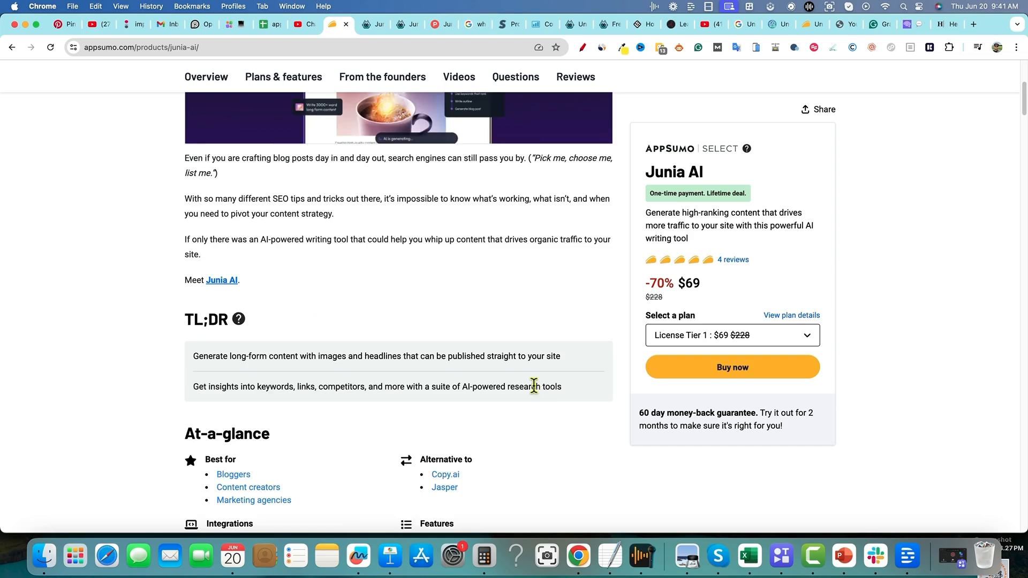
scroll(534, 385, "down", 4)
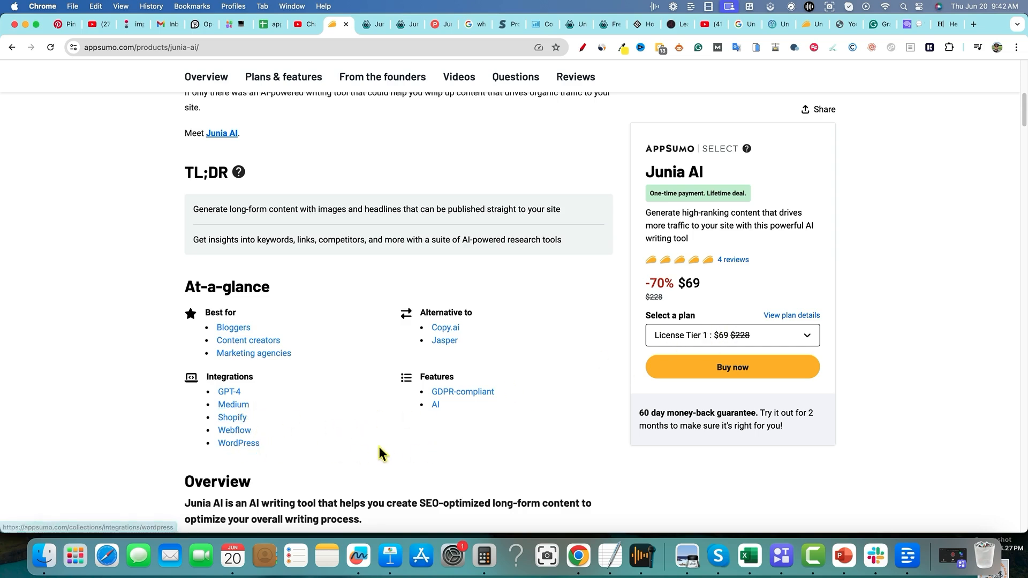
scroll(393, 450, "down", 1)
scroll(392, 450, "down", 5)
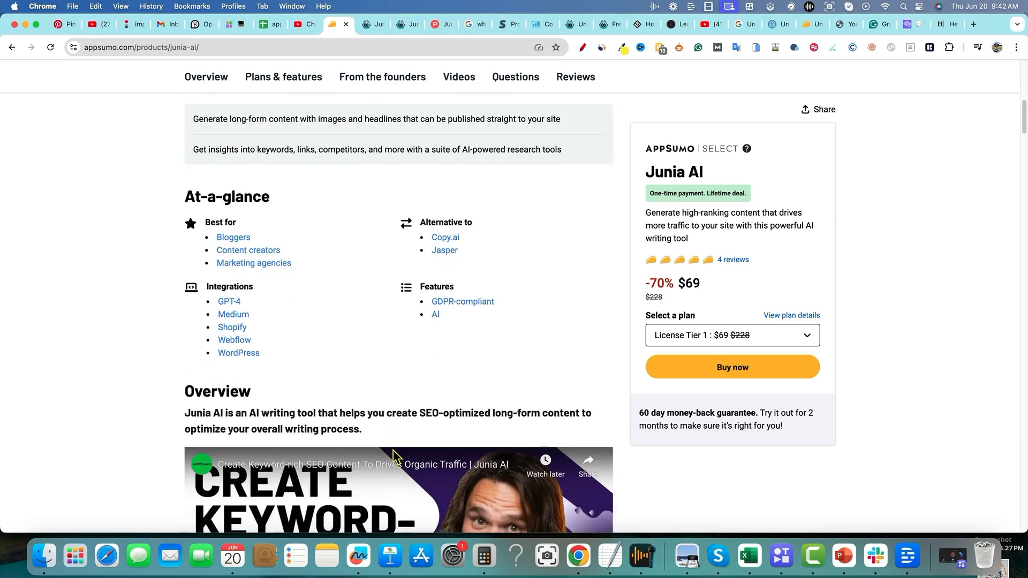
scroll(394, 451, "down", 3)
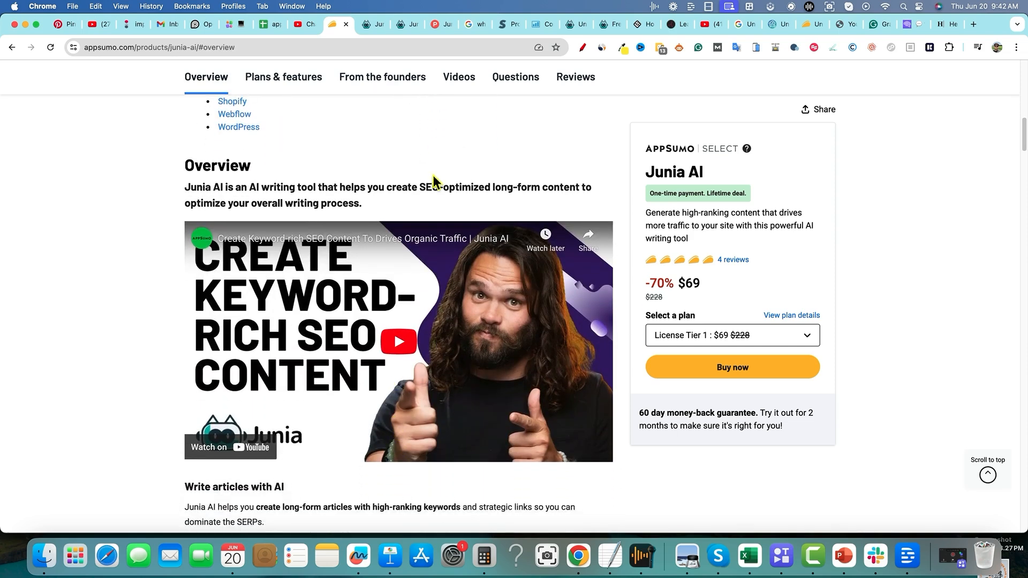
Step: Switch to the Product Hunt page for Junia AI and examine its reviews and their dates
left_click(437, 25)
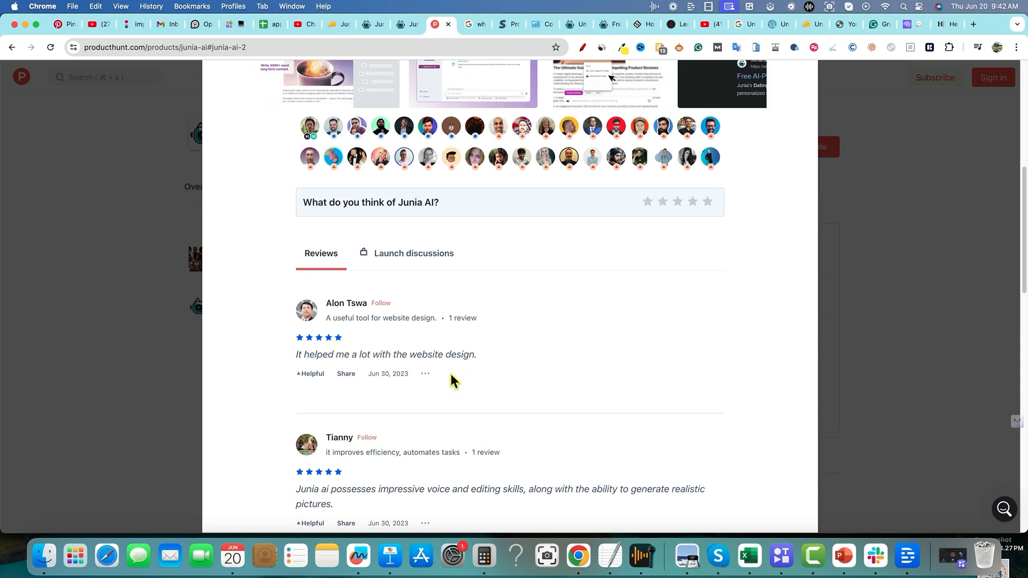
left_click_drag(417, 374, 336, 371)
left_click(553, 355)
scroll(545, 304, "up", 3)
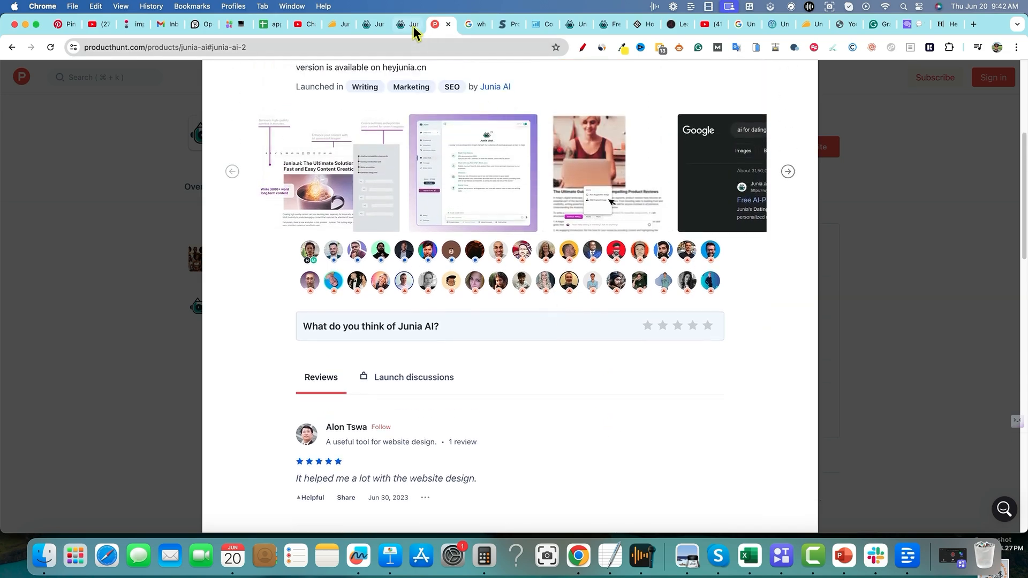
Step: Check Junia AI's founding details in the Google search results and open its About page
left_click(473, 24)
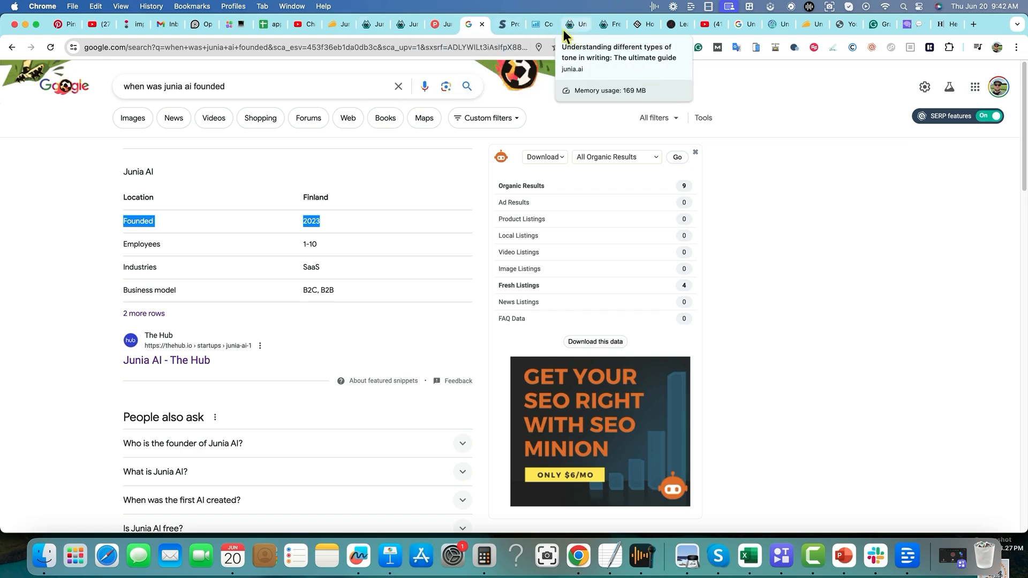
scroll(375, 268, "down", 5)
left_click(209, 474)
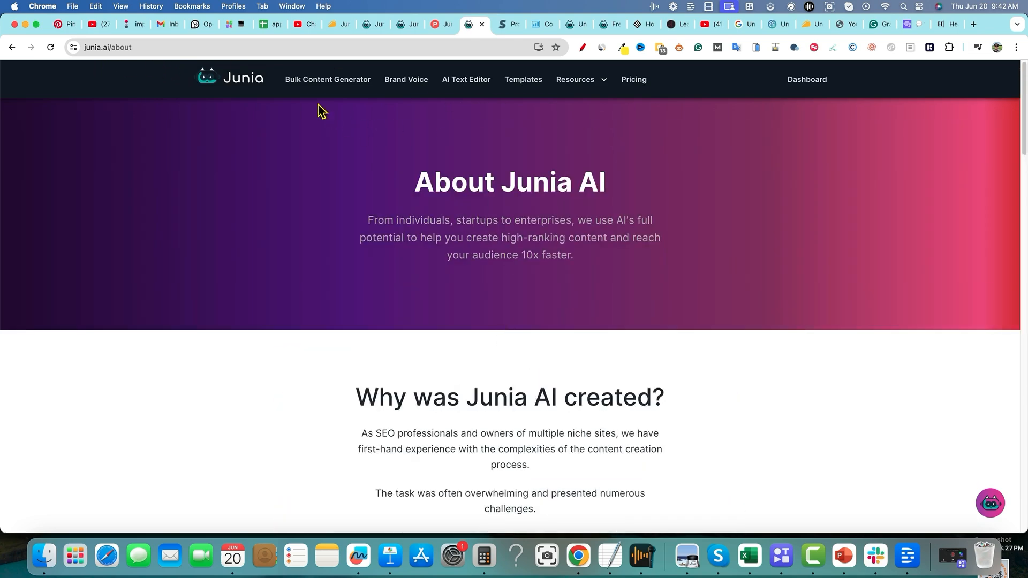
Step: Go to the junia.ai homepage and skim through its content, returning to the headline section
left_click(251, 79)
scroll(589, 295, "down", 5)
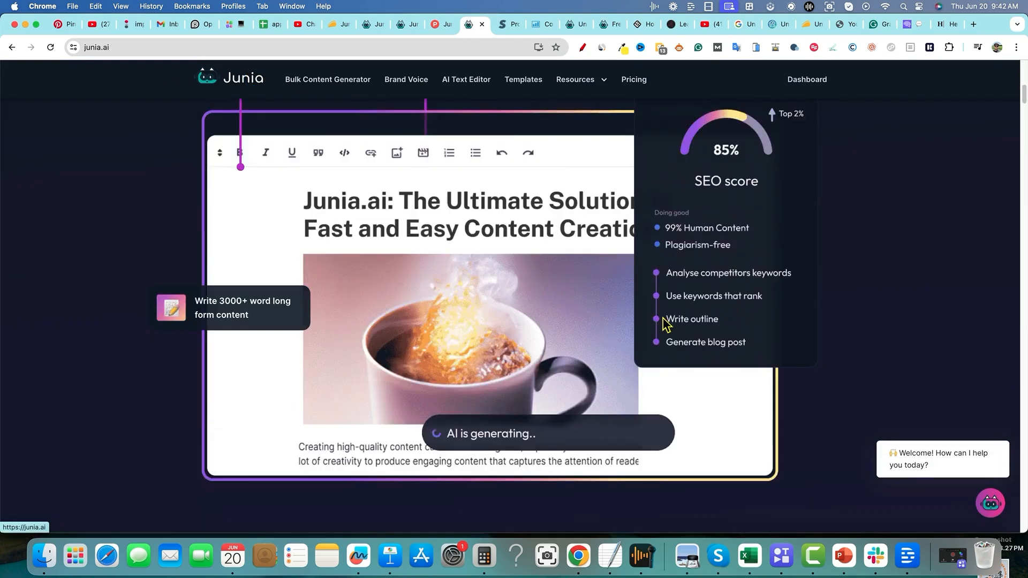
scroll(665, 324, "down", 10)
scroll(664, 325, "up", 20)
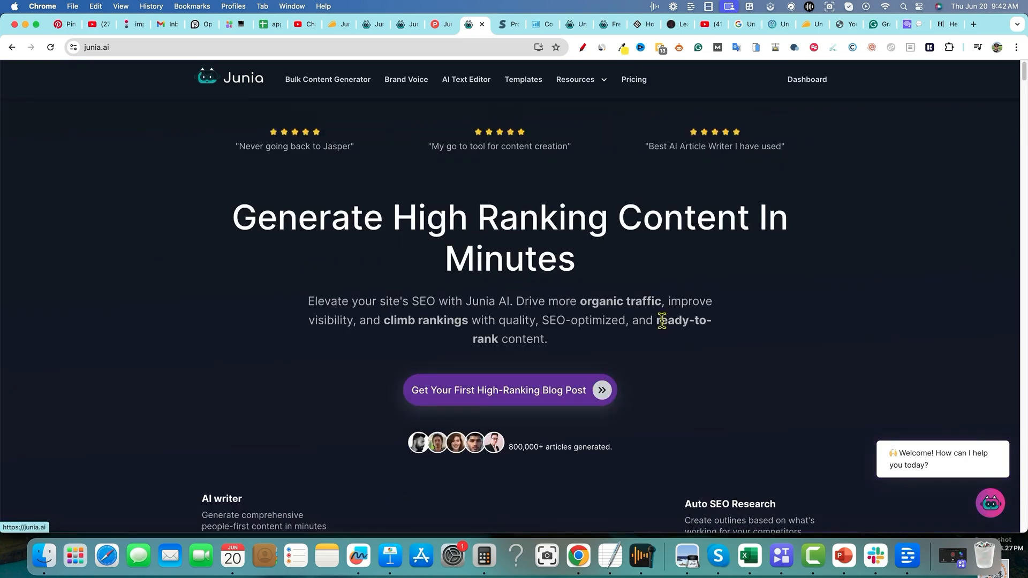
Step: Check junia.ai's visits in the Similarweb extension and its top pages in SE Ranking's Organic Traffic Research
left_click(601, 47)
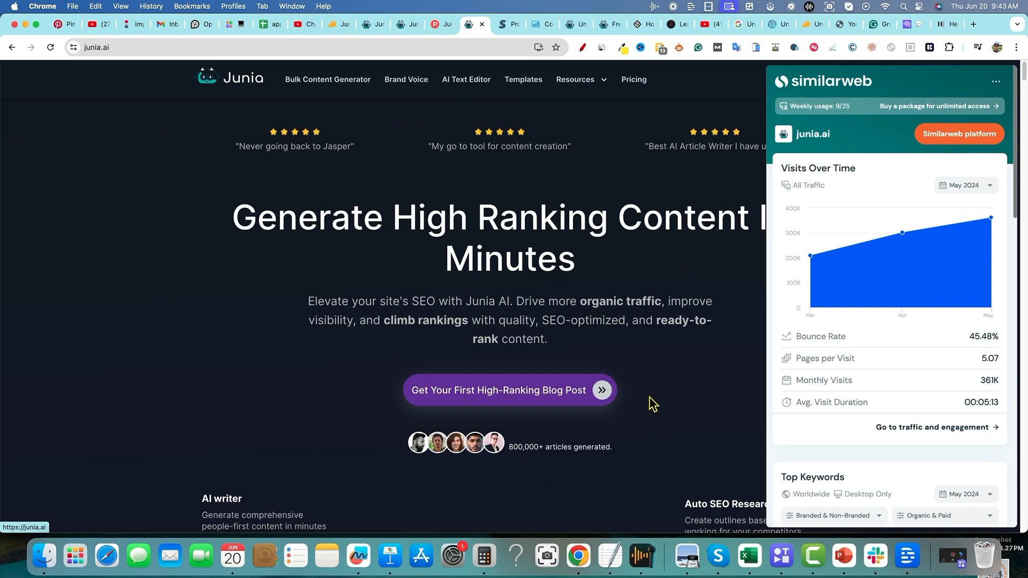
left_click(632, 301)
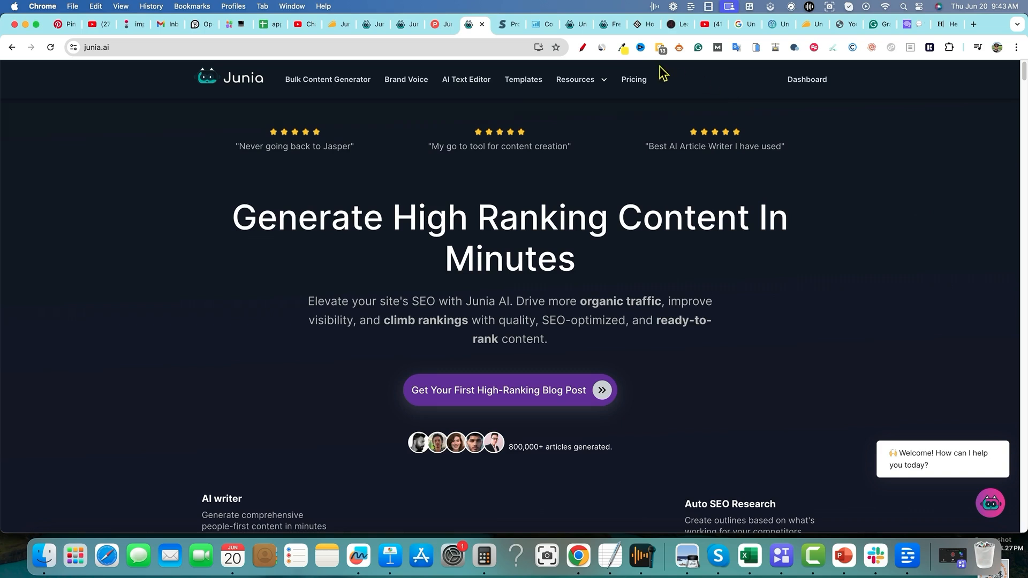
left_click(542, 24)
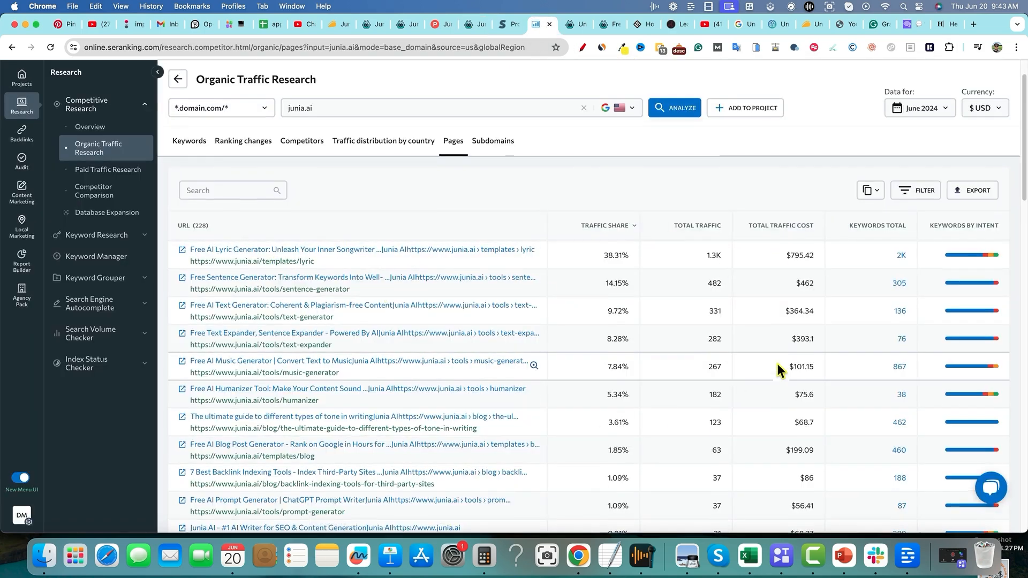
scroll(778, 370, "up", 2)
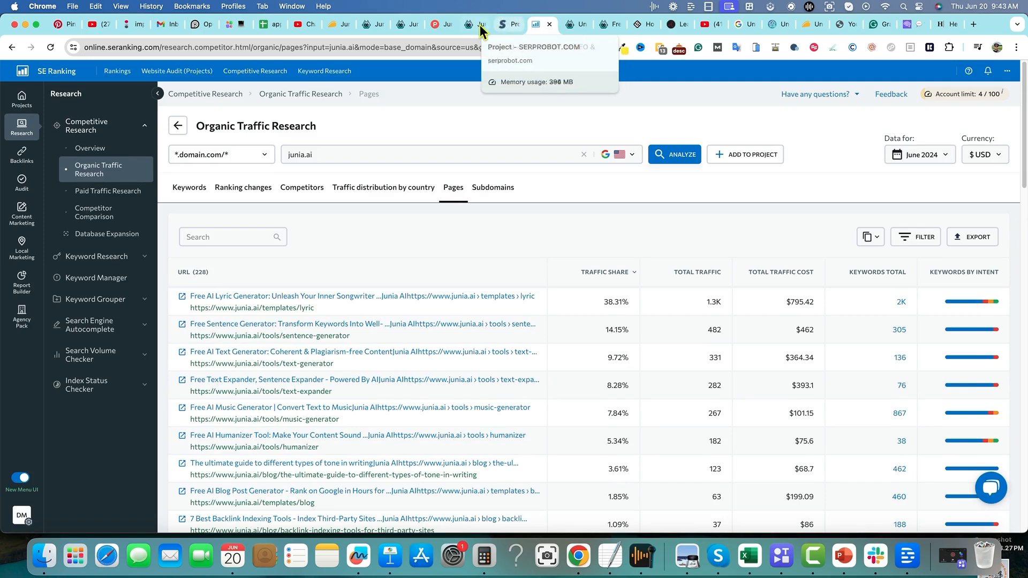
Step: Return to the Junia AI deal on AppSumo and highlight Keyword research tool among the features included in all plans
left_click(337, 25)
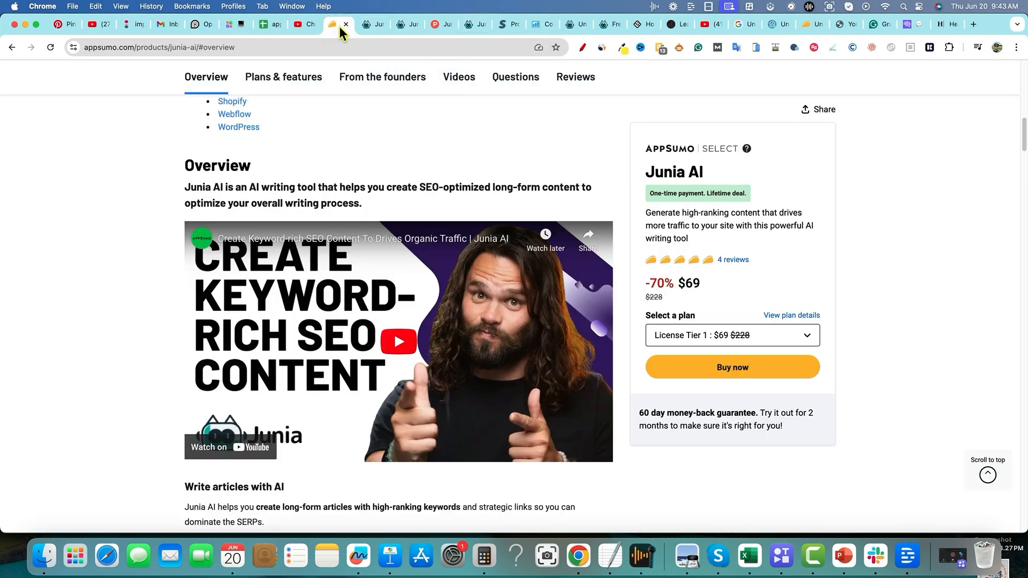
scroll(519, 198, "down", 18)
scroll(519, 198, "down", 15)
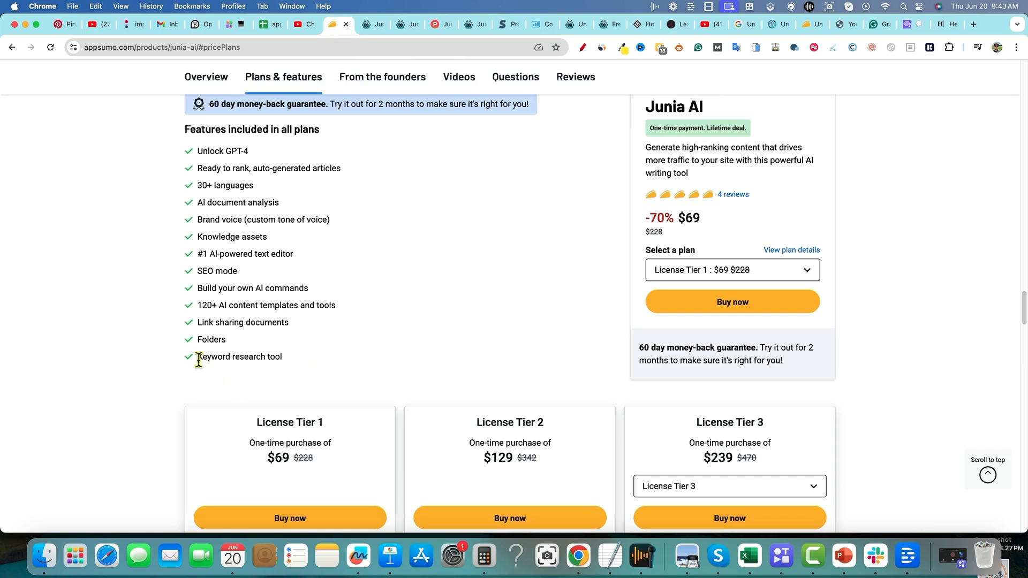
left_click_drag(200, 357, 366, 347)
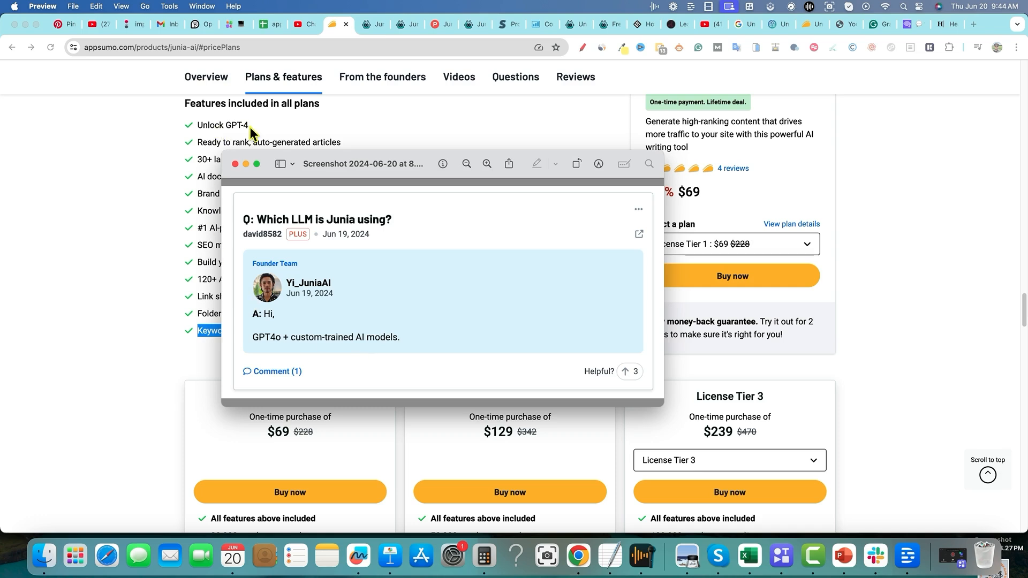
Step: Leave the screenshot of the LLM question and compare the word and workflow limits of the three license tiers
left_click(120, 332)
scroll(278, 374, "down", 3)
scroll(286, 383, "down", 1)
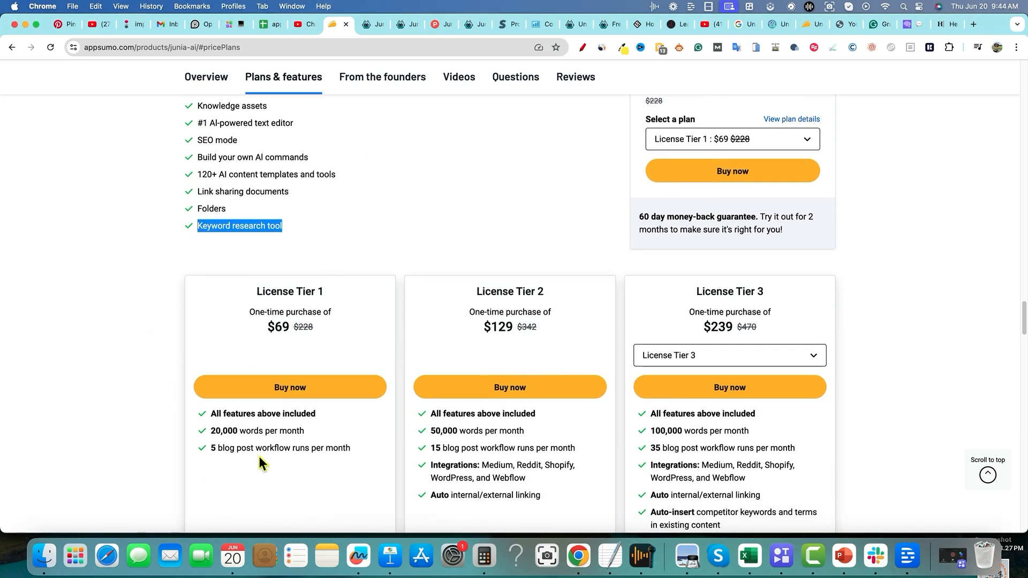
Step: Review the features included in all plans, highlighting Unlock GPT-4, Brand voice, Knowledge assets, and 120+ AI content templates and tools
scroll(475, 320, "up", 5)
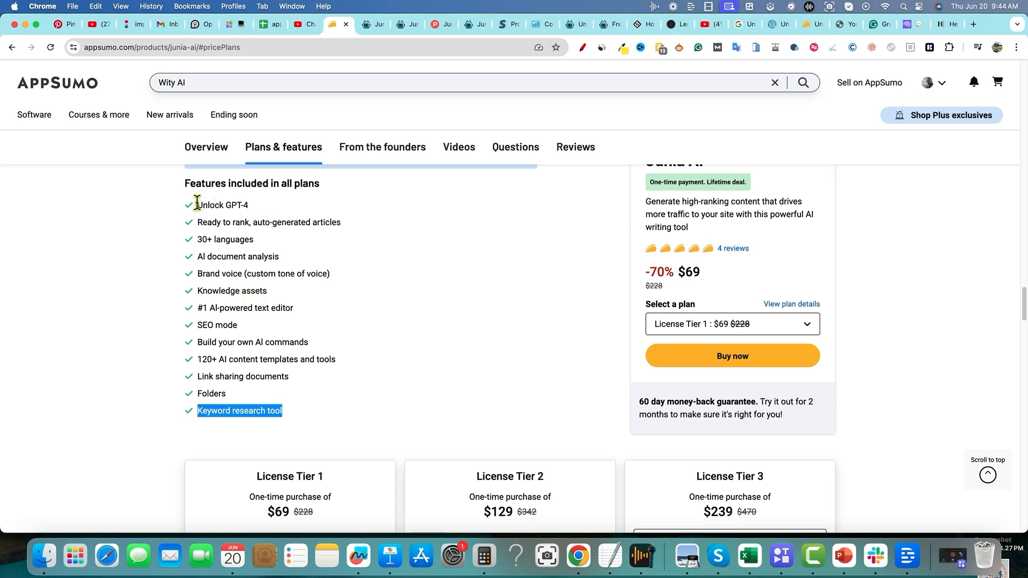
left_click_drag(197, 206, 305, 212)
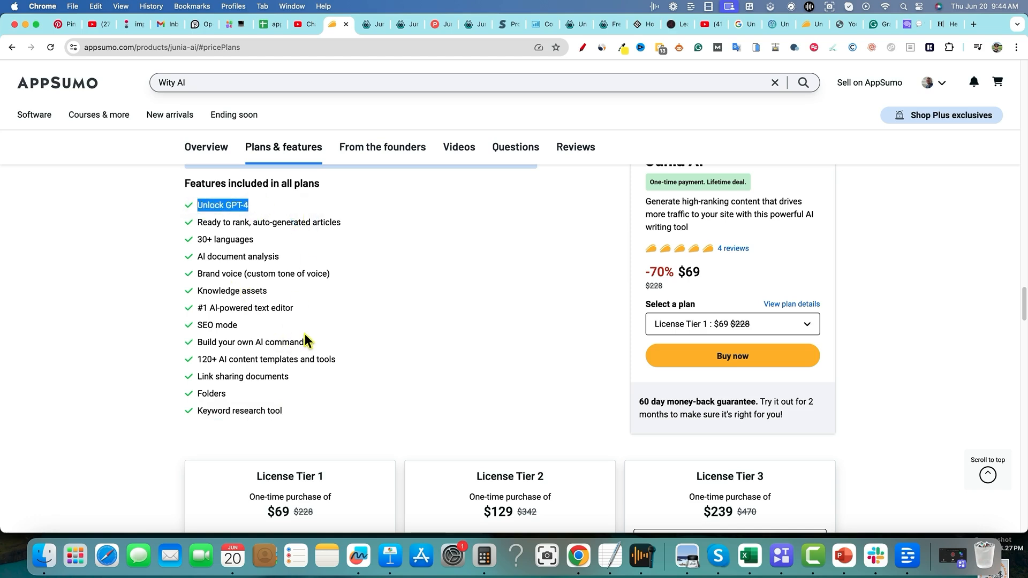
left_click(270, 256)
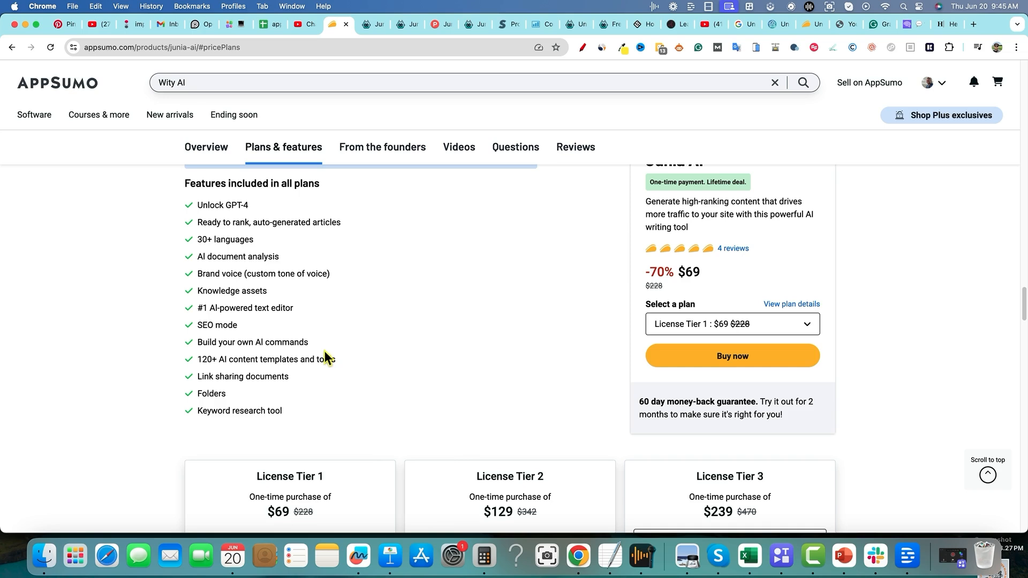
left_click_drag(204, 274, 333, 275)
left_click_drag(220, 291, 308, 293)
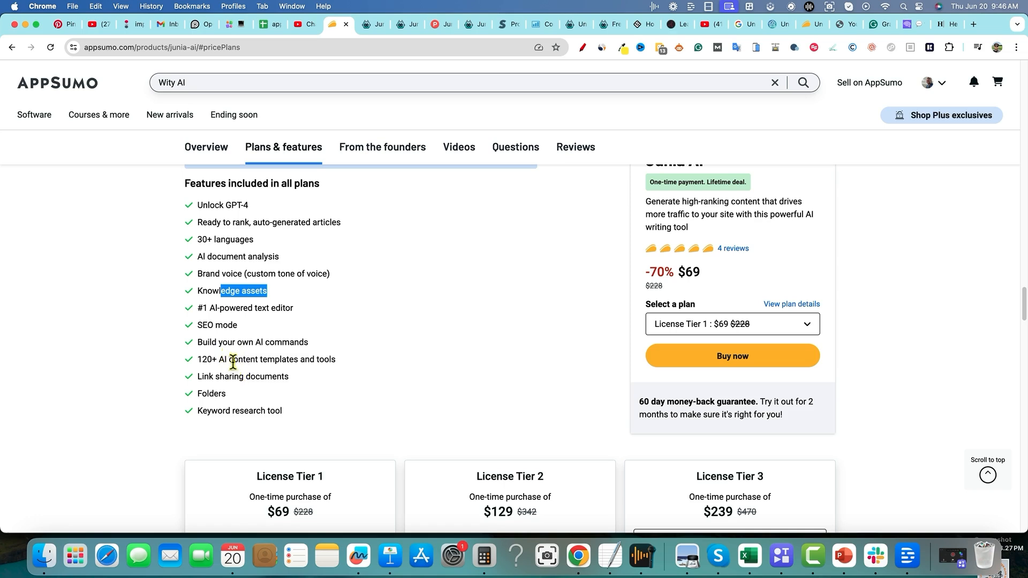
left_click_drag(336, 368, 184, 360)
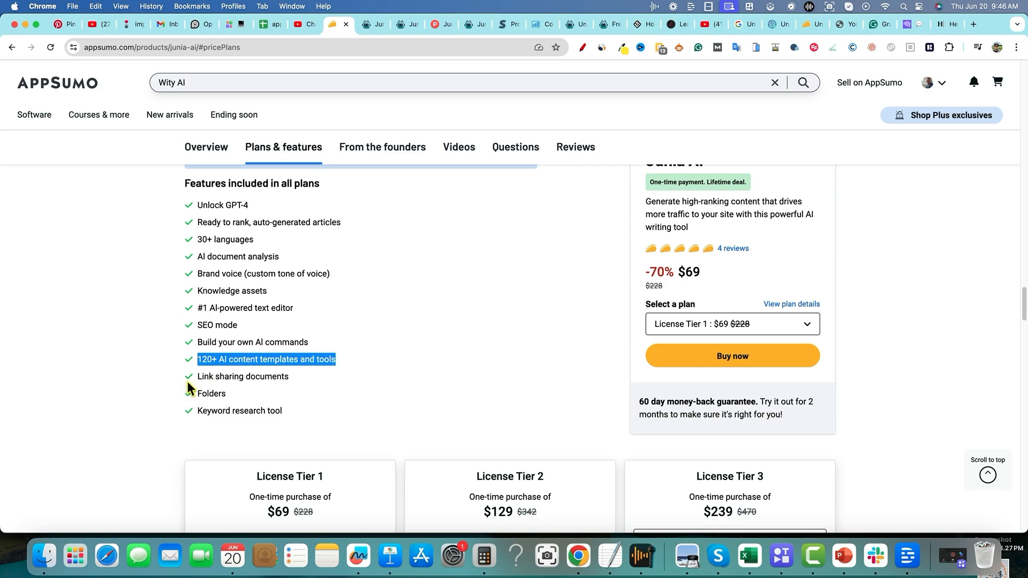
Step: Glance at the license tiers again and highlight the feature list from Unlock GPT-4 to Keyword research tool
scroll(319, 419, "down", 1)
scroll(333, 415, "down", 3)
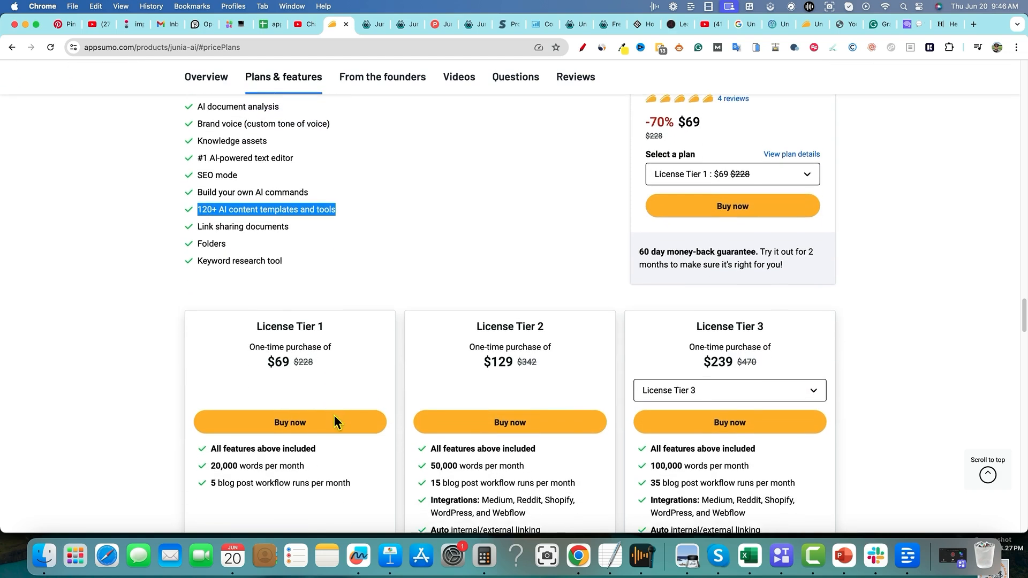
scroll(312, 374, "up", 4)
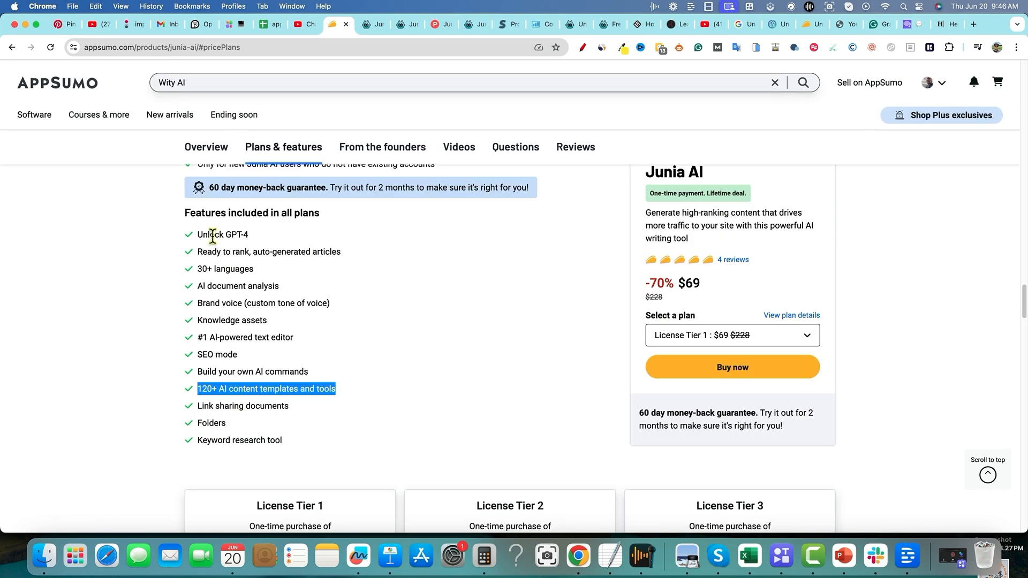
left_click_drag(203, 234, 309, 460)
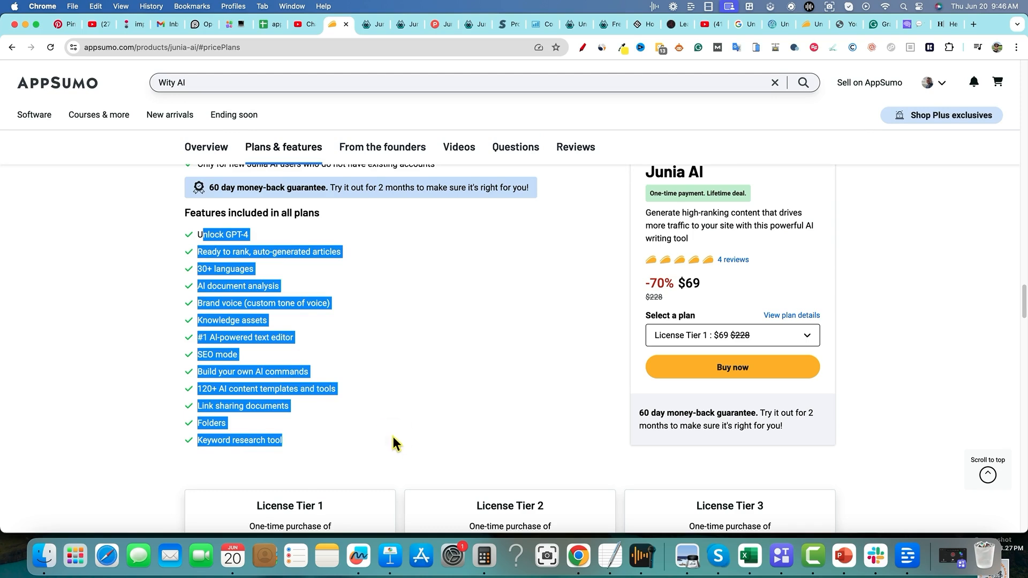
Step: Compare the license tiers, highlighting Tier 2's word and workflow limits and the words per month of all three tiers
left_click(429, 453)
scroll(428, 452, "down", 2)
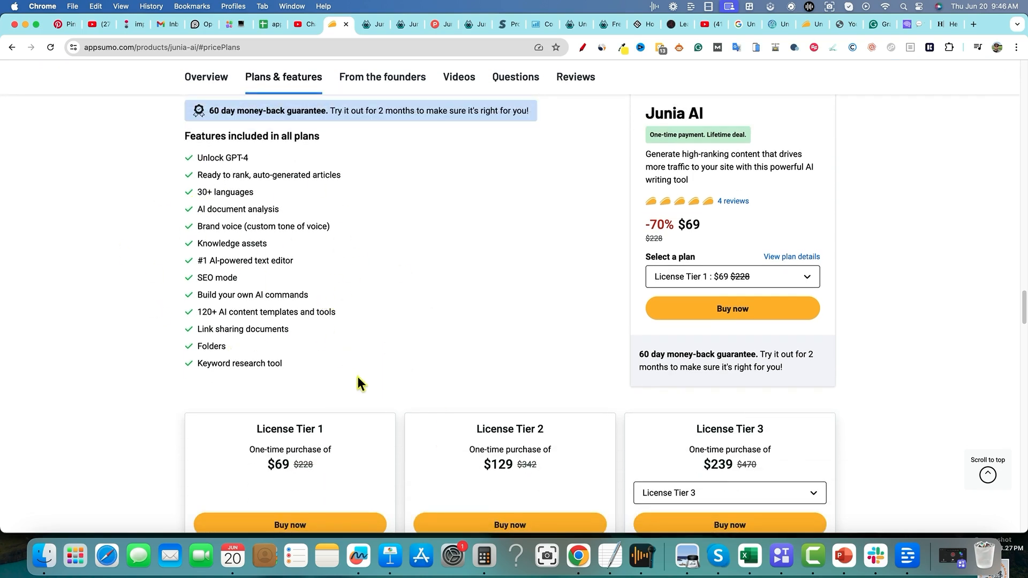
scroll(394, 369, "down", 5)
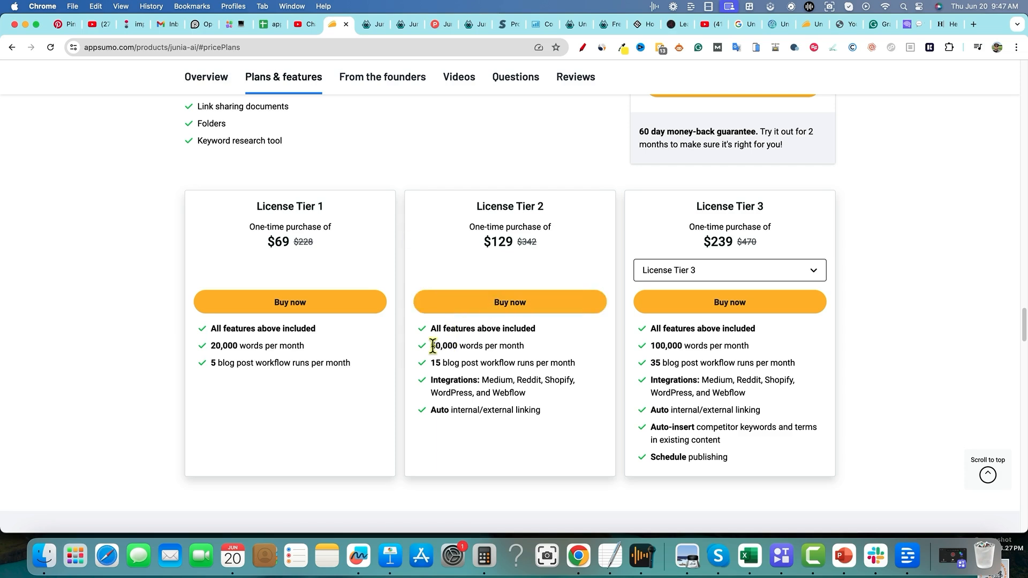
left_click_drag(433, 345, 525, 346)
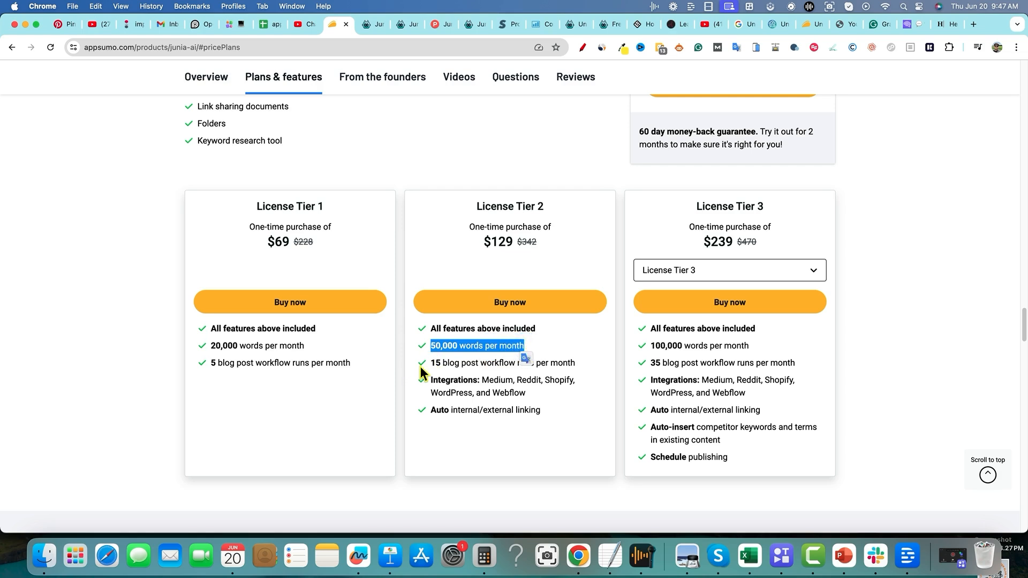
mouse_move(429, 363)
left_mouse_down()
mouse_move(576, 364)
mouse_move(422, 347)
left_mouse_up()
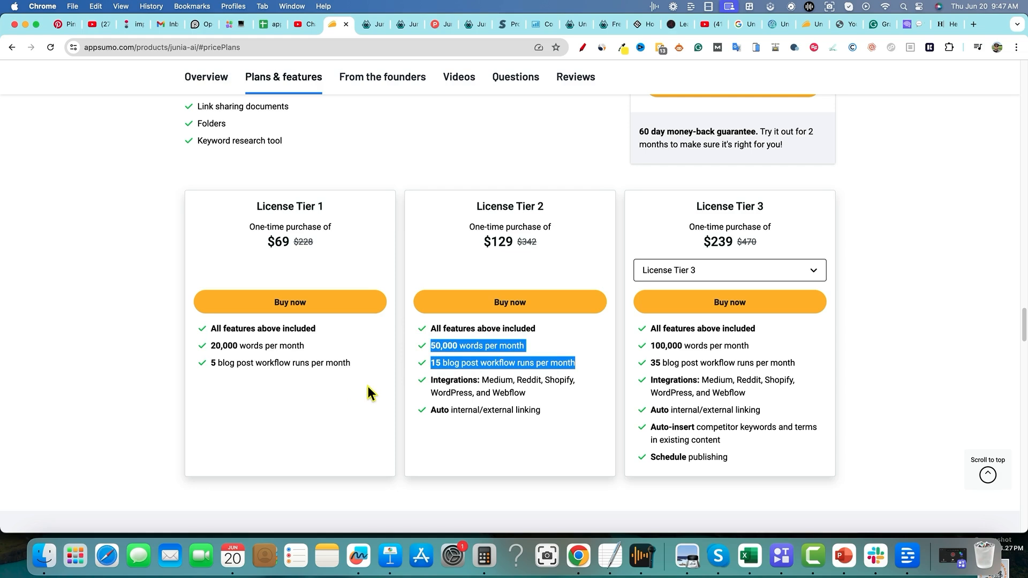
left_click_drag(308, 346, 203, 345)
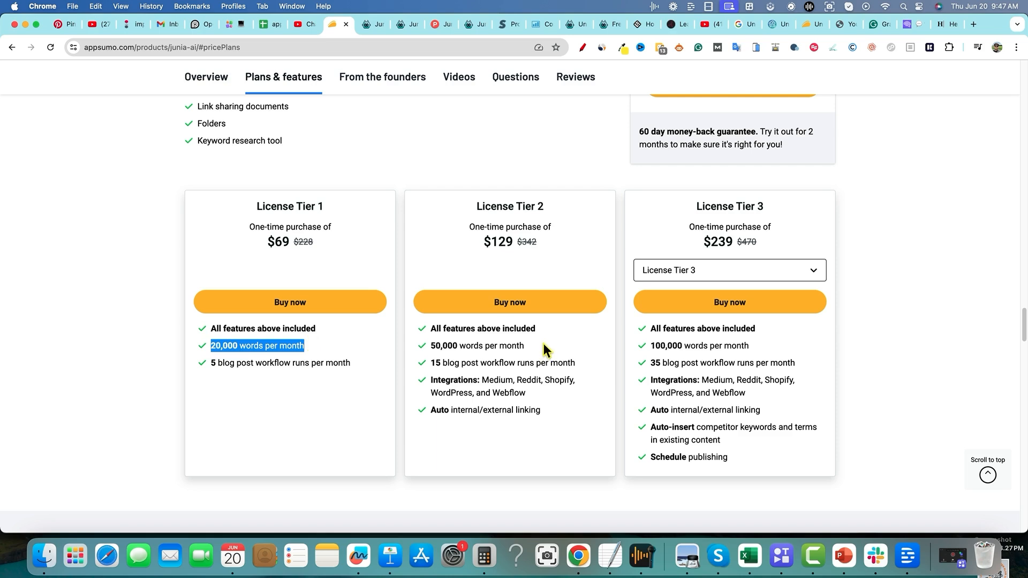
left_click_drag(543, 346, 425, 346)
left_click_drag(750, 345, 642, 347)
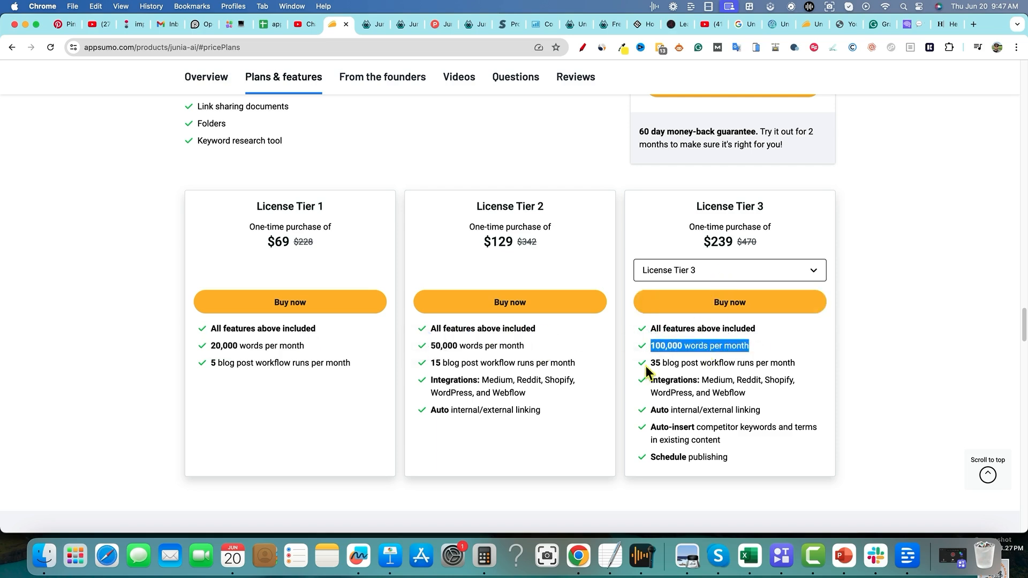
Step: Switch the third pricing card to License Tier 4 and highlight its monthly word and blog post workflow limits
left_click(734, 277)
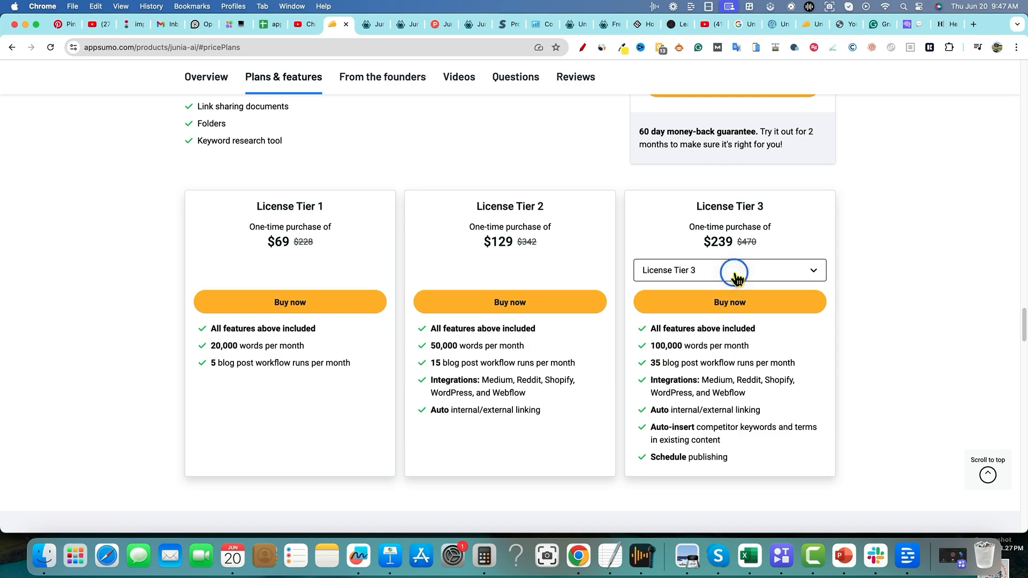
left_click(716, 329)
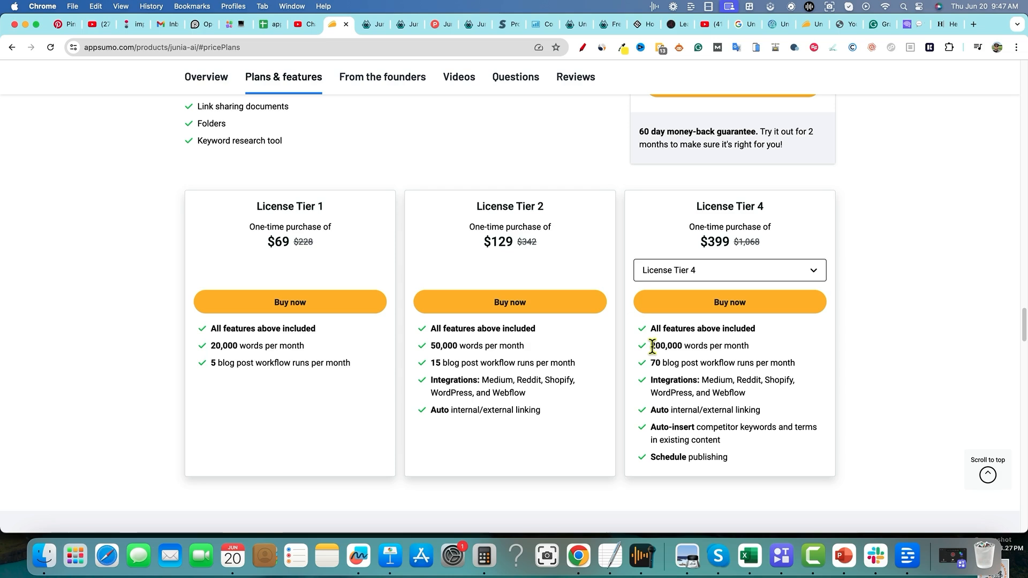
left_click_drag(650, 345, 778, 349)
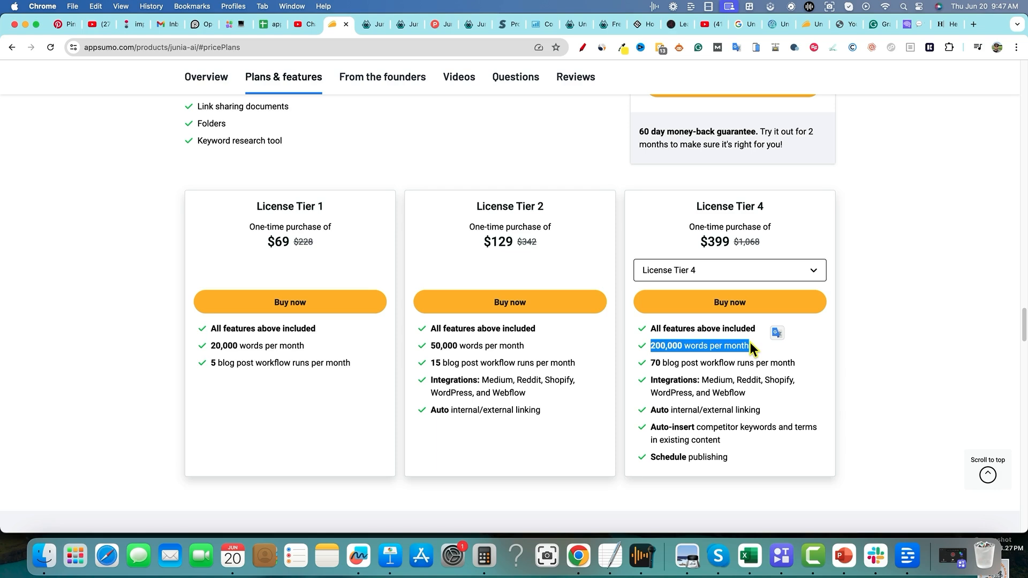
left_click_drag(786, 363, 754, 348)
left_click_drag(651, 346, 736, 347)
left_click_drag(651, 363, 839, 368)
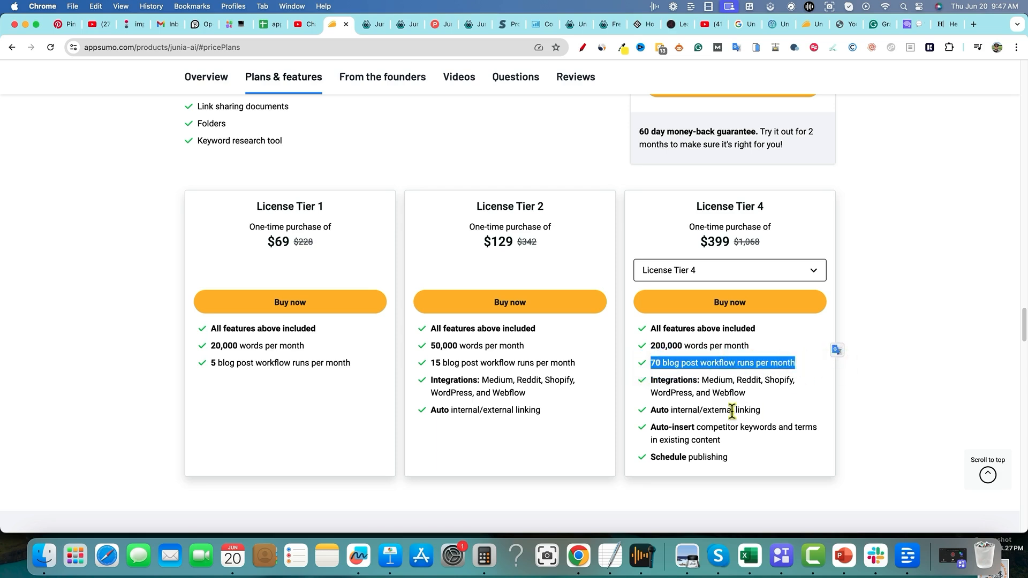
Step: Highlight License Tier 4's word and workflow limits together and again separately, and clear the selection
left_click_drag(688, 346, 792, 364)
left_click(687, 344)
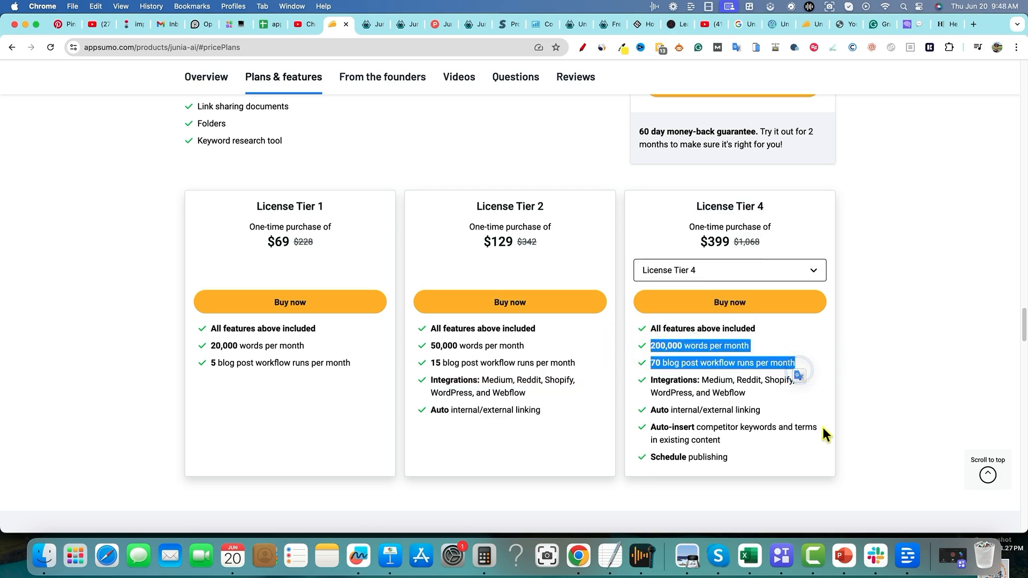
left_click(821, 363)
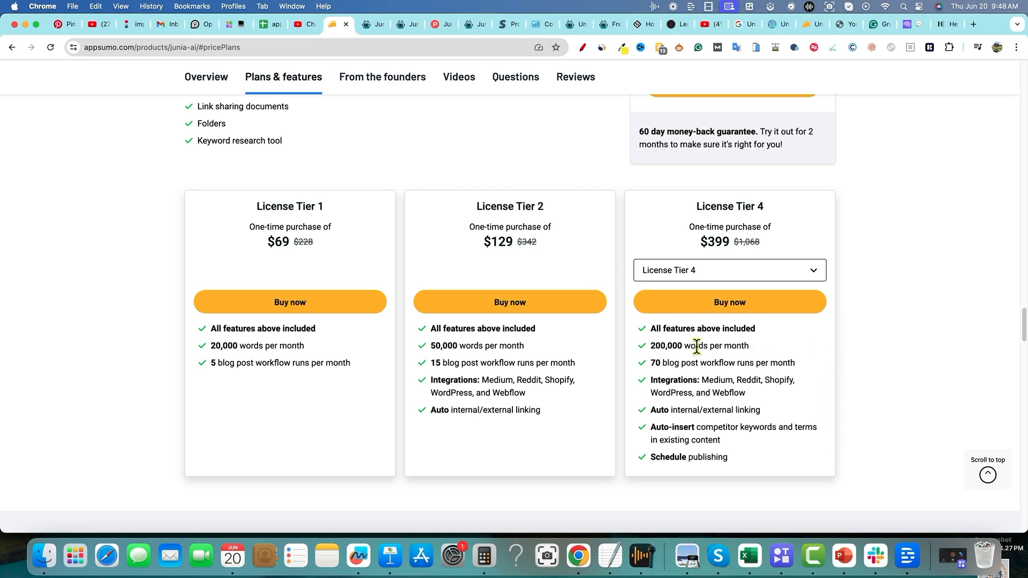
left_click(694, 362)
left_click_drag(649, 363, 795, 363)
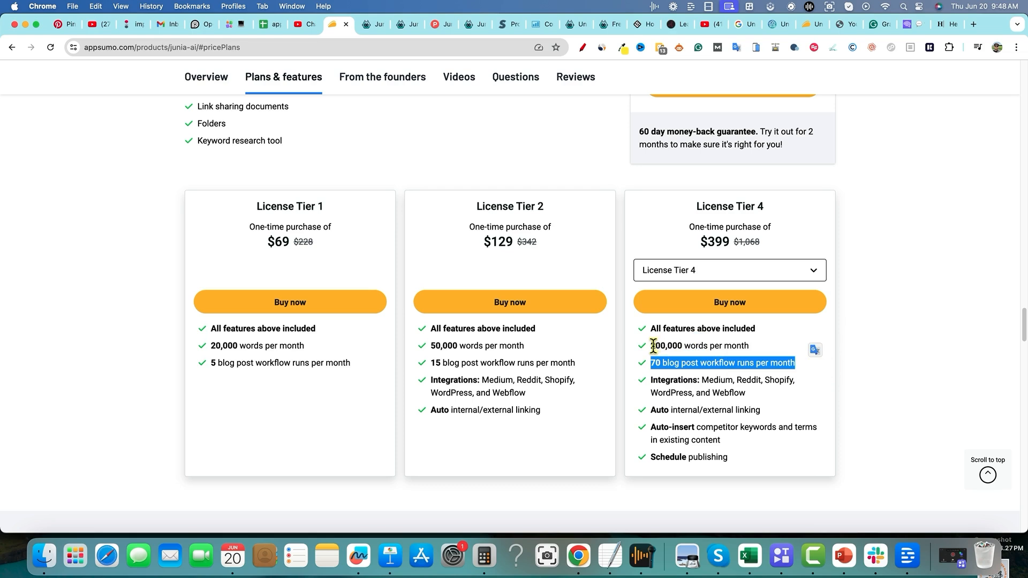
left_click_drag(651, 346, 793, 349)
left_click(827, 321)
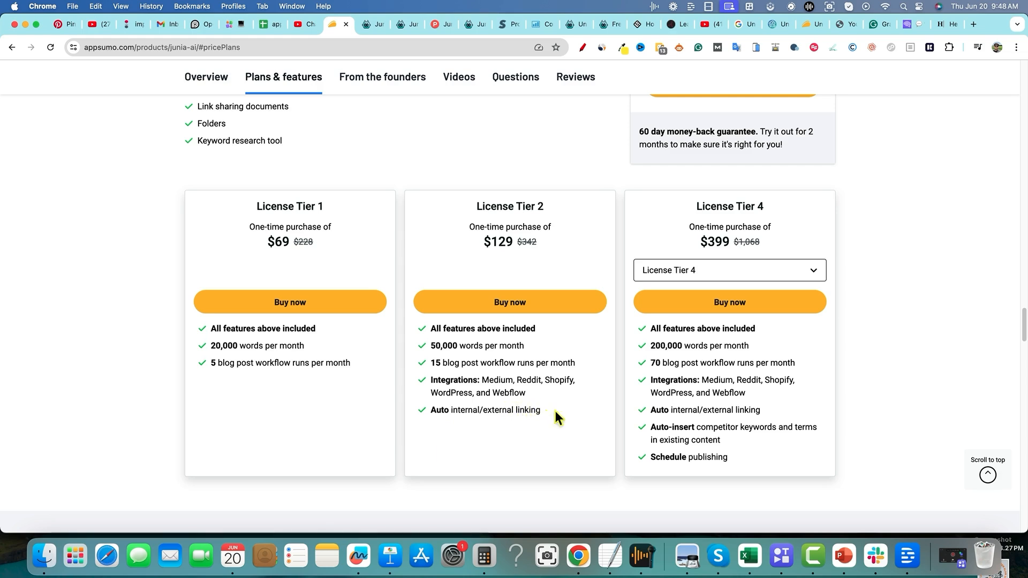
Step: Switch the third pricing card back to License Tier 3 and highlight Schedule publishing
left_click(776, 273)
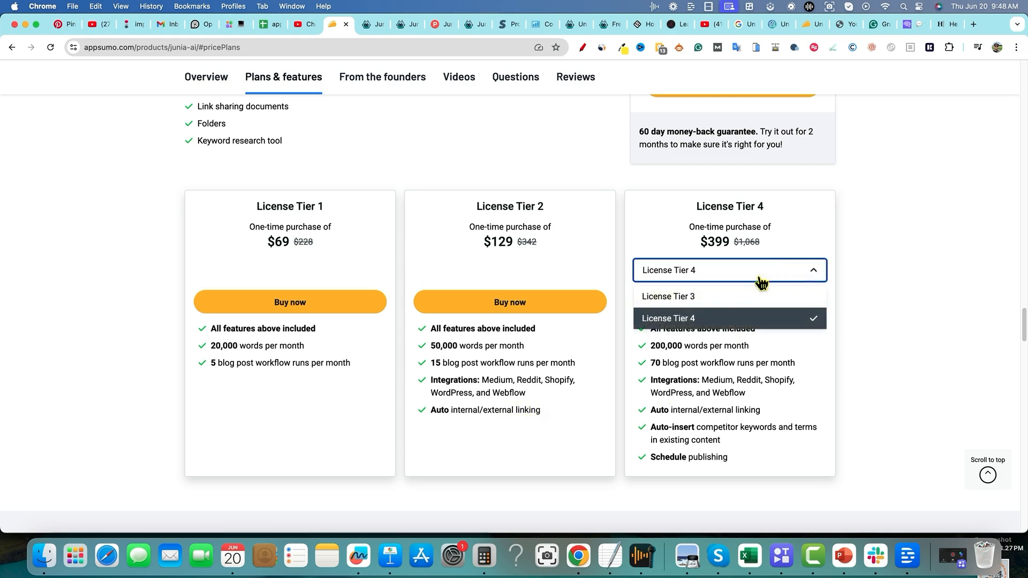
left_click(740, 300)
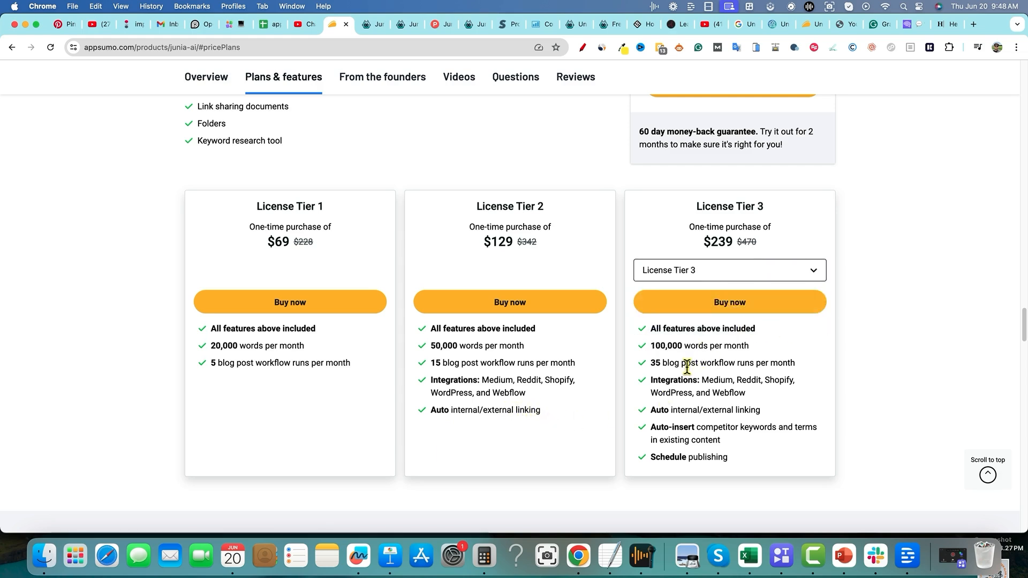
left_click_drag(649, 427, 644, 455)
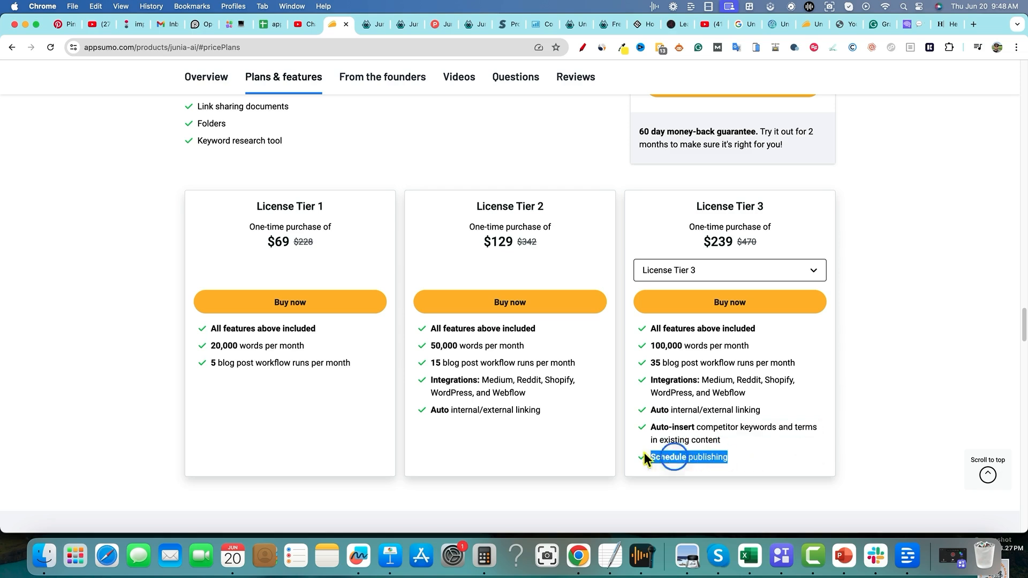
Step: Return the third pricing card to License Tier 4 and highlight its blog post workflow runs and words per month
left_click(775, 268)
left_click(760, 284)
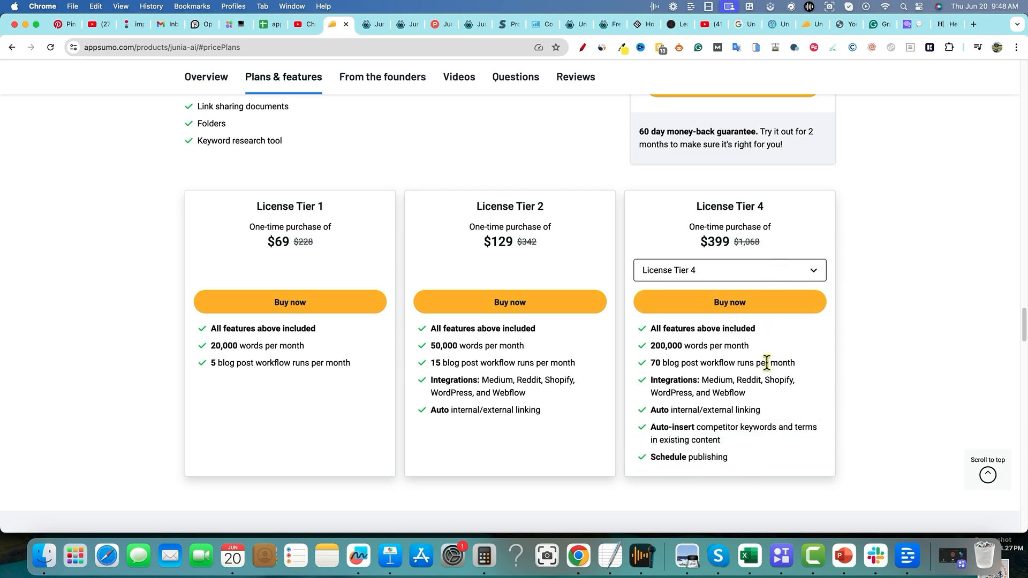
left_click_drag(649, 362, 766, 362)
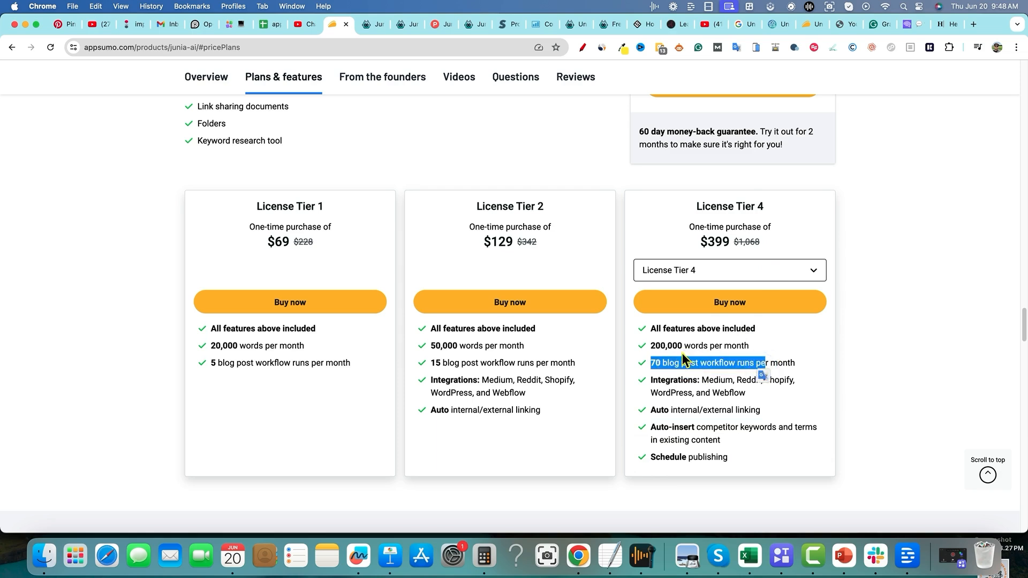
left_click_drag(683, 347, 776, 349)
left_click(803, 341)
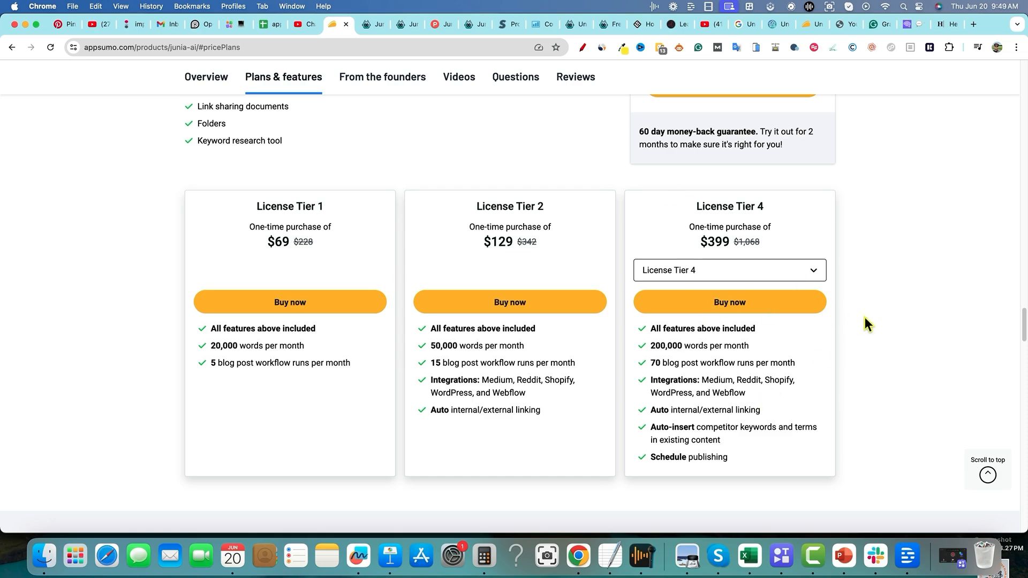
Step: Leave the AppSumo deal, glance at the Junia dashboard, and open the Unmixr AI Review article in the Junia editor
scroll(864, 339, "down", 5)
scroll(864, 341, "down", 3)
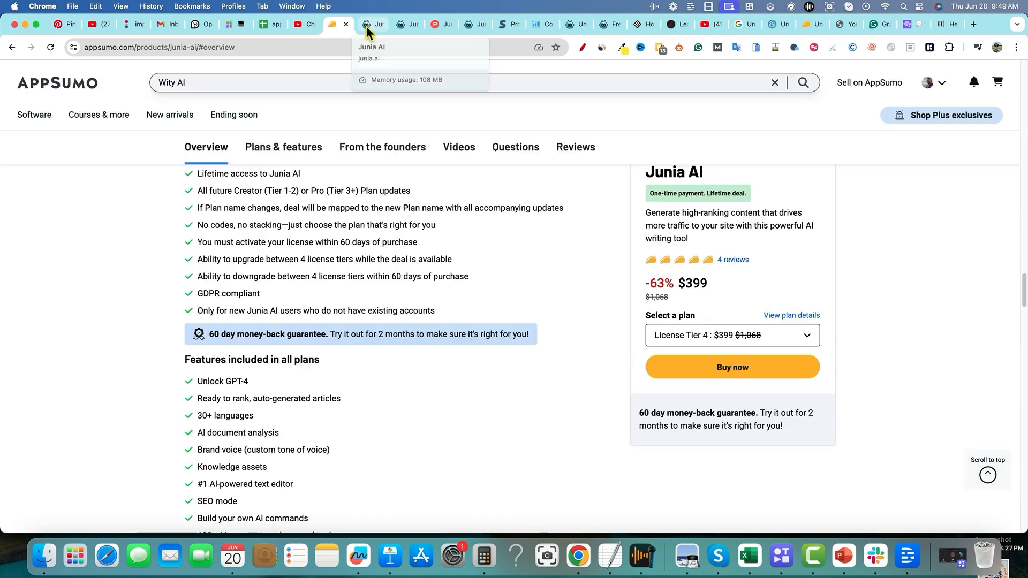
left_click(372, 24)
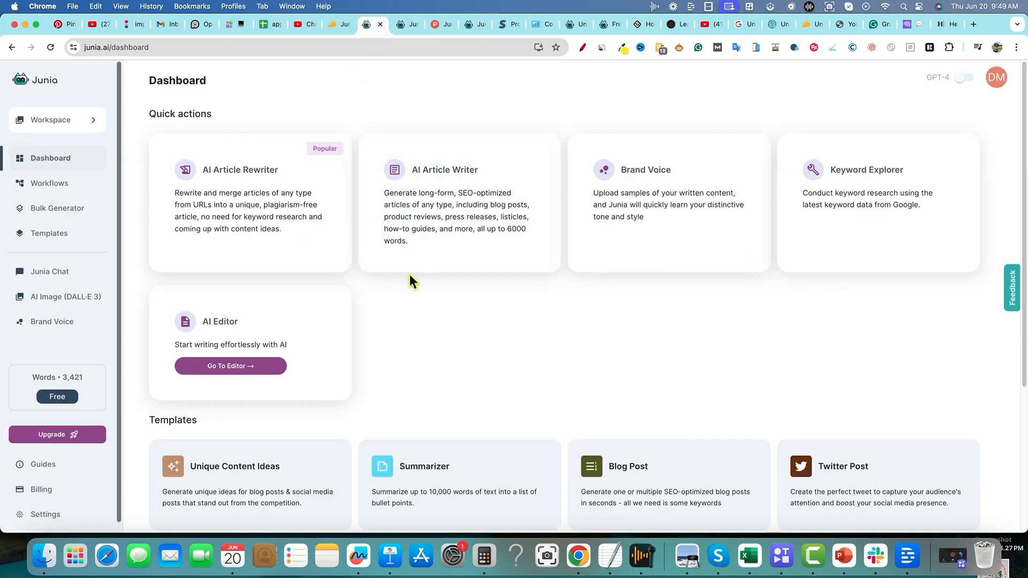
left_click(402, 25)
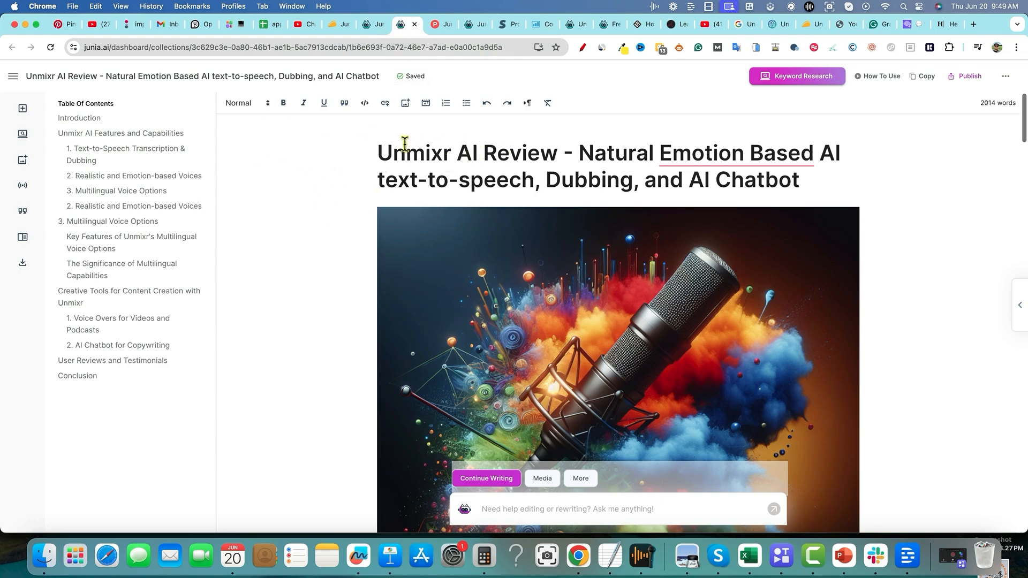
Step: Highlight the Unmixr AI Review article's title and look over the microphone image below it
left_click_drag(379, 154, 856, 191)
left_click(889, 215)
scroll(772, 340, "down", 3)
scroll(683, 232, "up", 2)
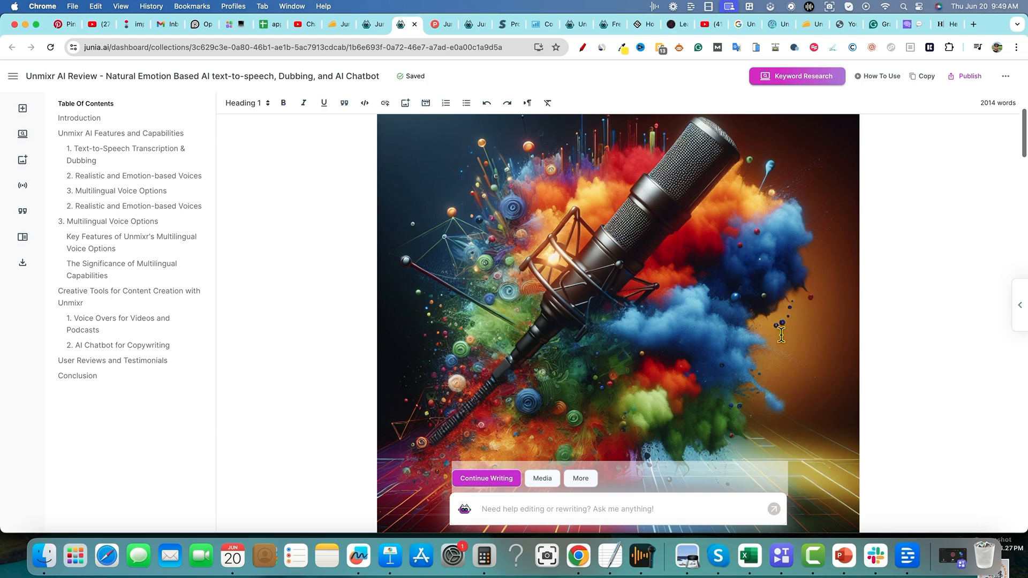
scroll(781, 335, "down", 5)
scroll(609, 303, "up", 7)
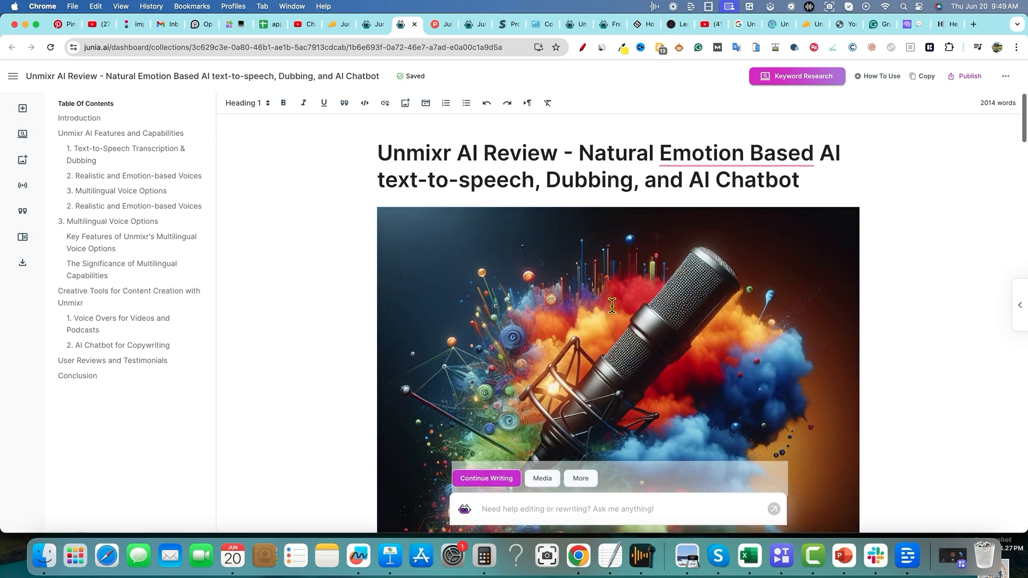
left_click_drag(431, 153, 880, 190)
left_click(880, 190)
Step: Look through the article's feature sections from Text-to-Speech Transcription & Dubbing to the linked text in Multilingual Voice Options
scroll(599, 337, "down", 7)
scroll(569, 294, "down", 4)
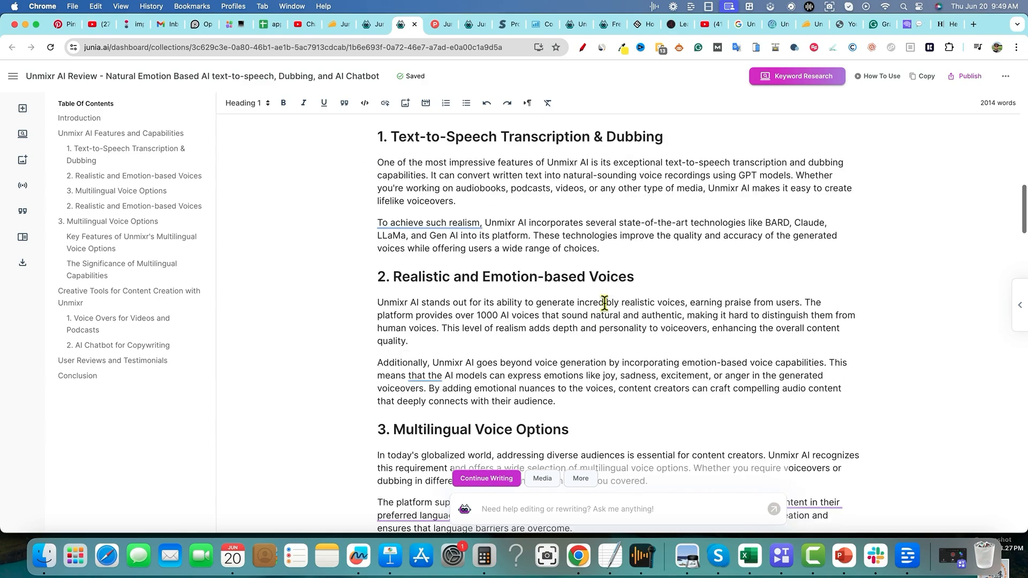
scroll(581, 223, "down", 12)
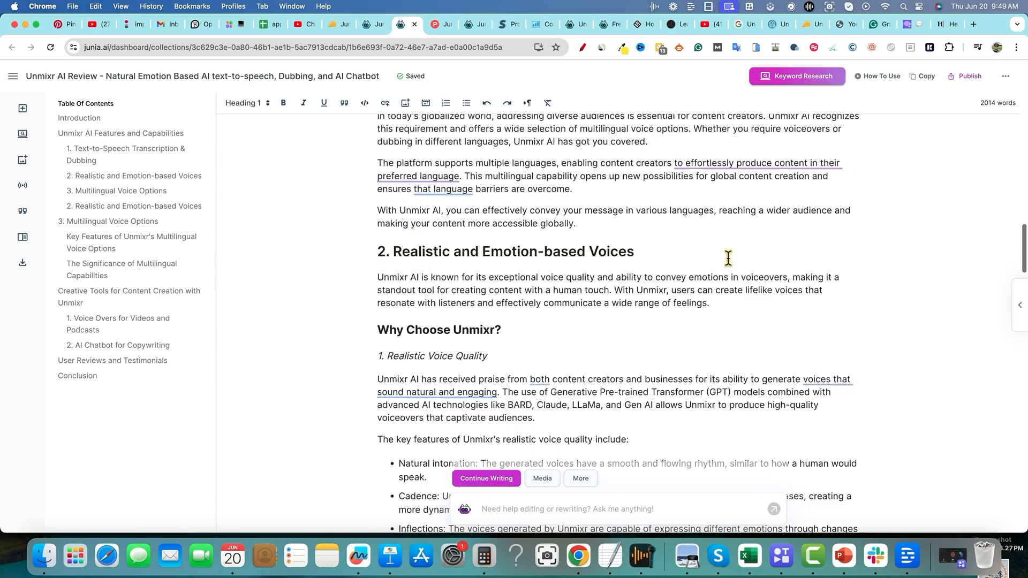
scroll(731, 258, "down", 9)
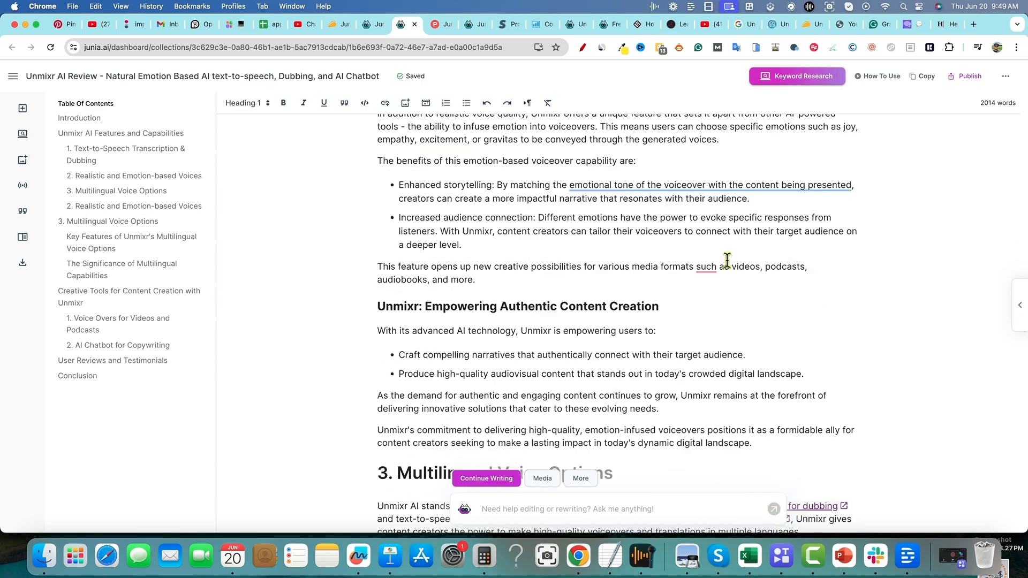
scroll(731, 268, "down", 3)
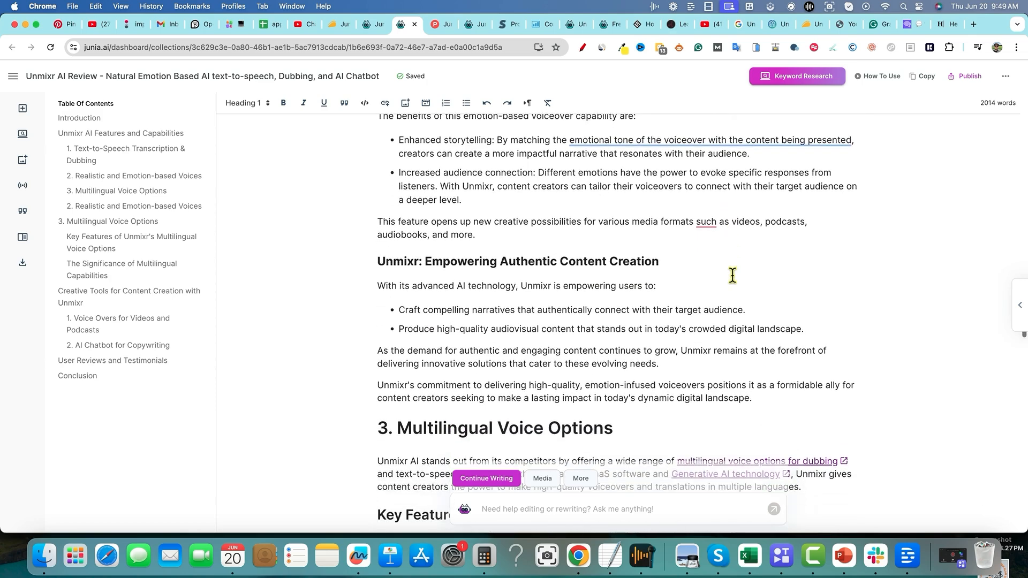
scroll(594, 291, "down", 2)
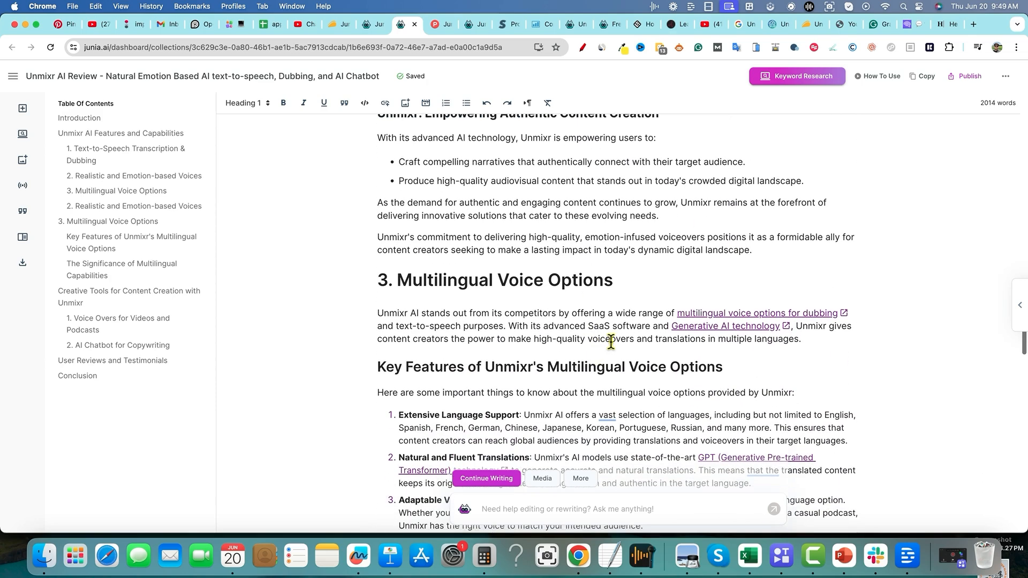
Step: Check the URL behind the Slator's Language AI 50 Under 50 link under The Significance of Multilingual Capabilities
scroll(646, 321, "down", 5)
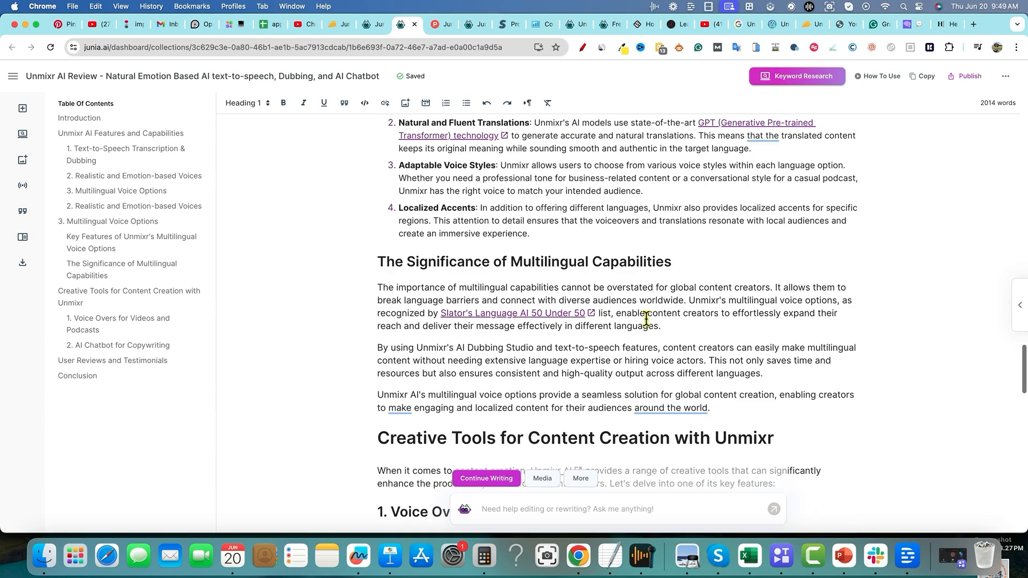
left_click(545, 311)
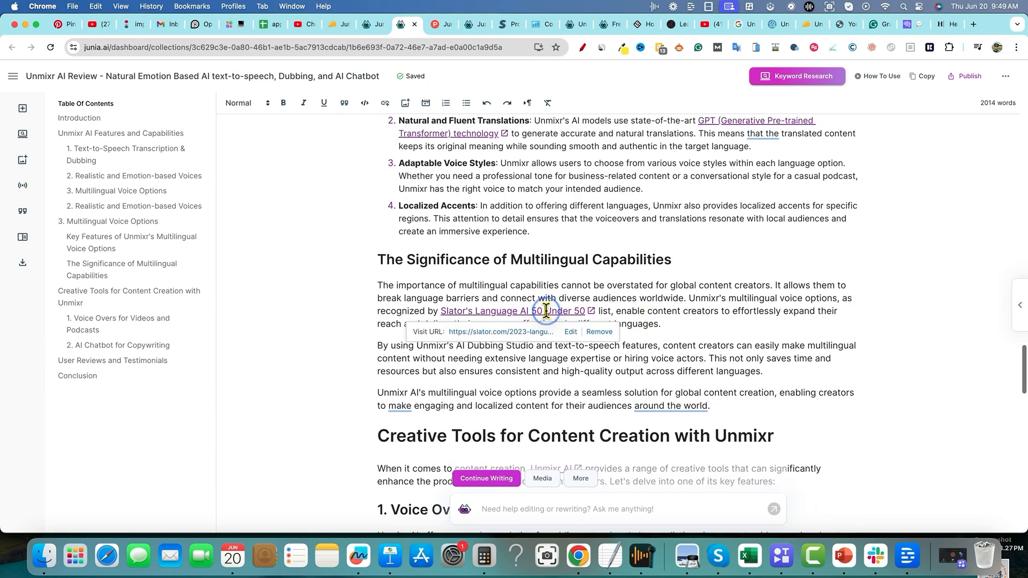
left_click(580, 205)
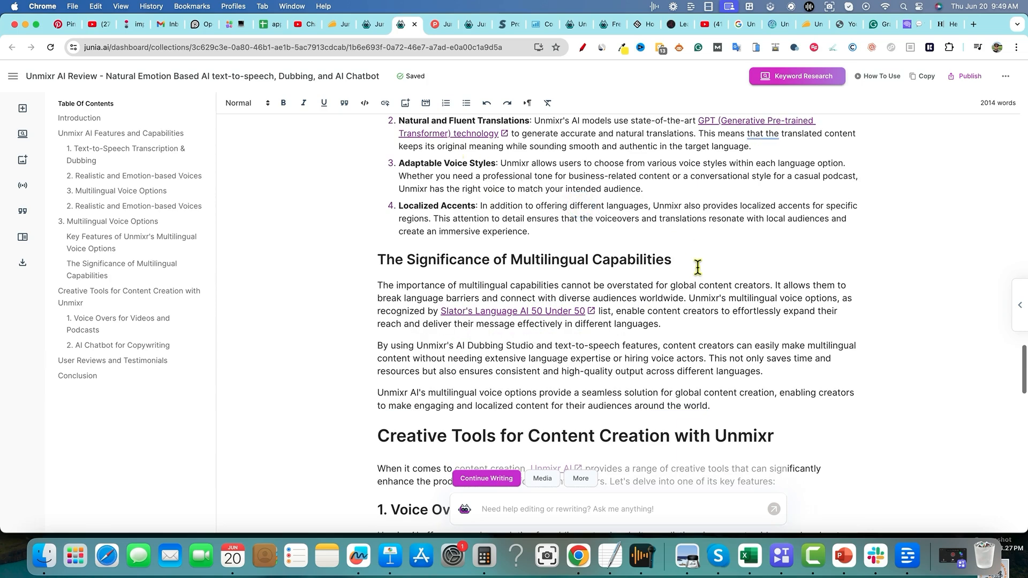
Step: Look through the external links in Voice Overs for Videos and Podcasts and continue to AI Chatbot for Copywriting
scroll(696, 279, "down", 2)
scroll(697, 282, "down", 5)
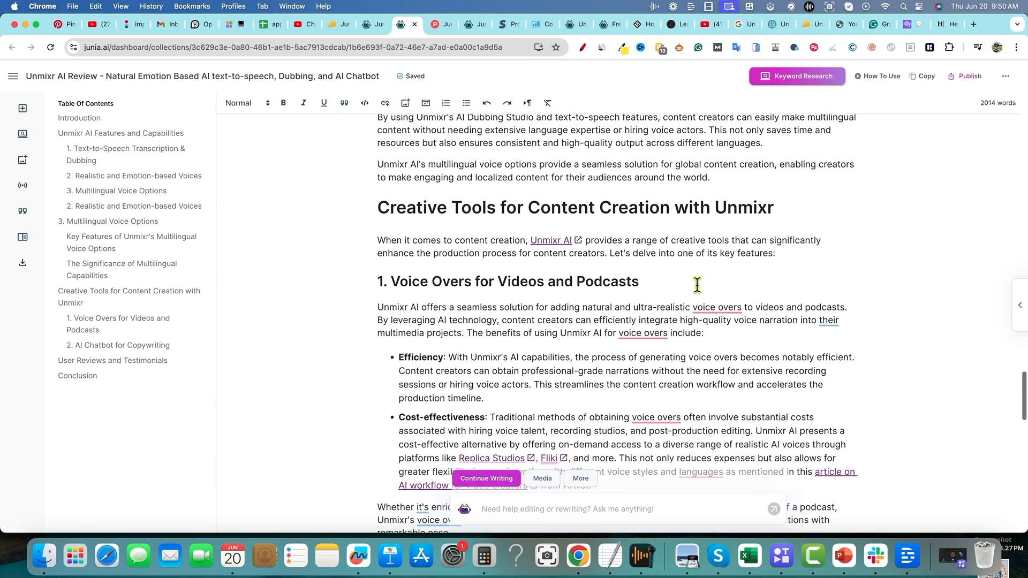
scroll(684, 237, "down", 3)
scroll(680, 240, "down", 3)
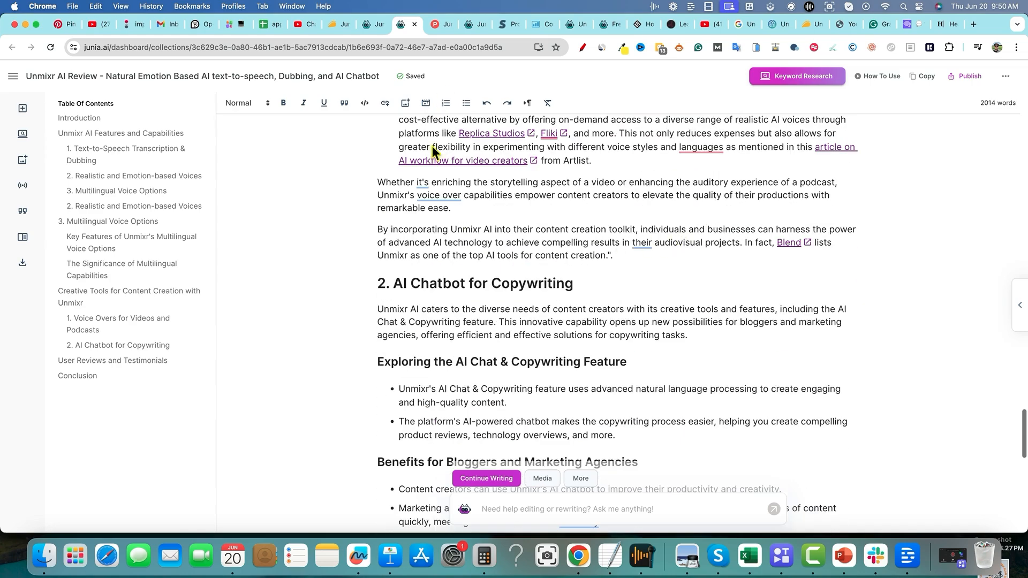
Step: Look through the rest of the article from AI Chatbot for Copywriting to User Reviews and Testimonials and the Conclusion
scroll(653, 302, "down", 4)
scroll(660, 301, "down", 3)
scroll(671, 299, "down", 4)
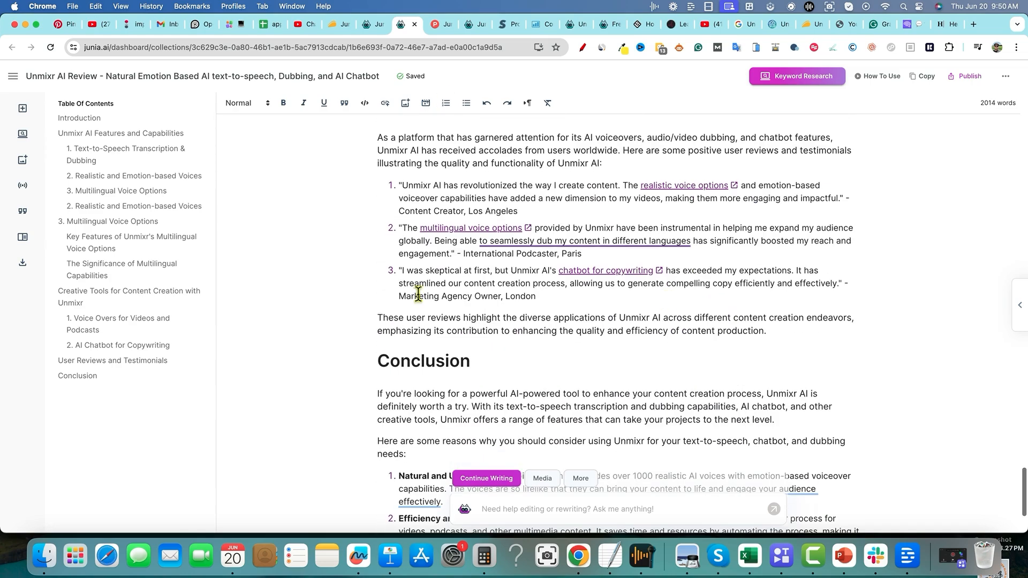
scroll(677, 306, "down", 1)
scroll(678, 307, "down", 3)
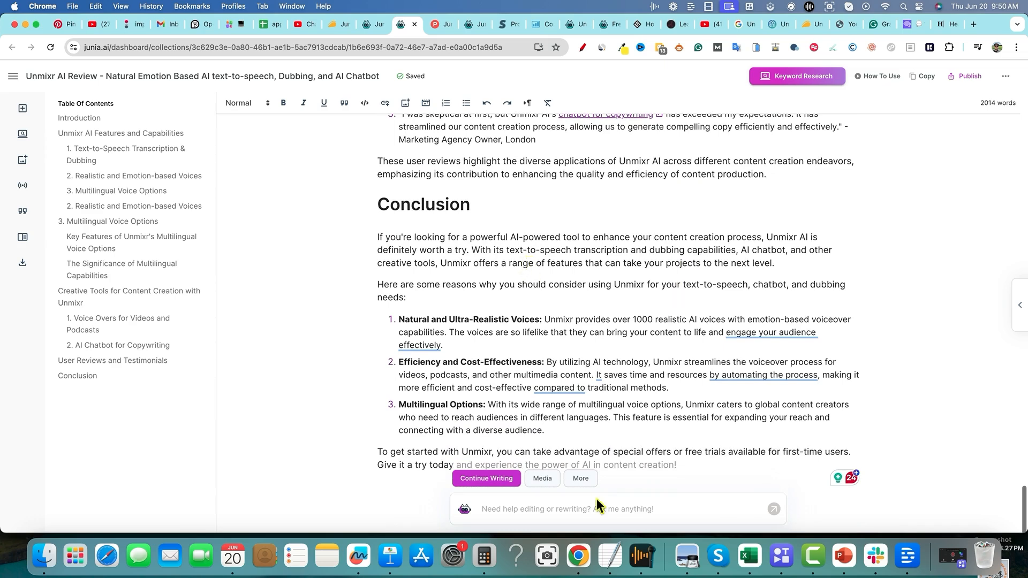
scroll(663, 292, "up", 15)
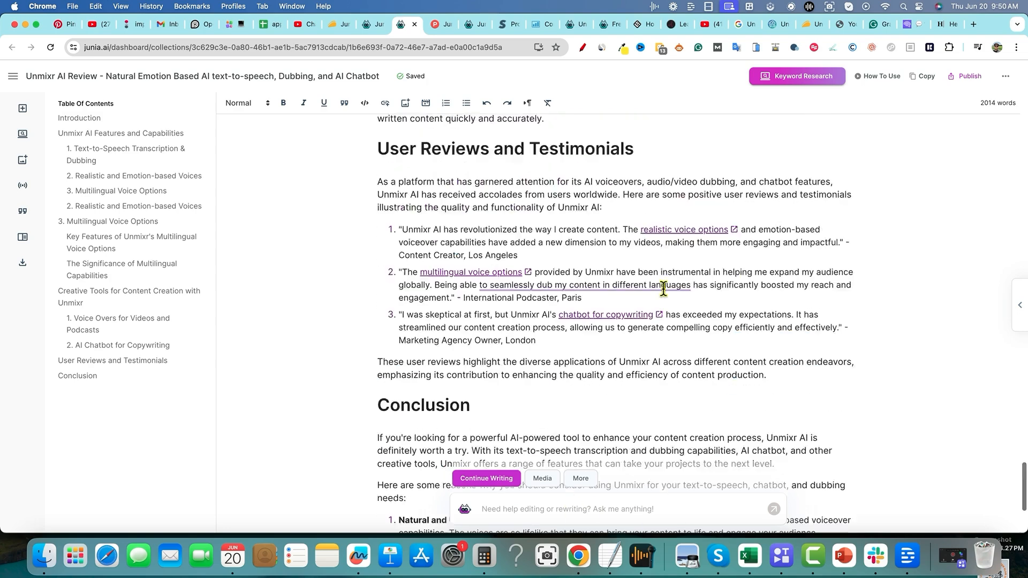
Step: Search the Keyword Explorer for "online courses" in the United States
left_click(808, 77)
left_click(450, 297)
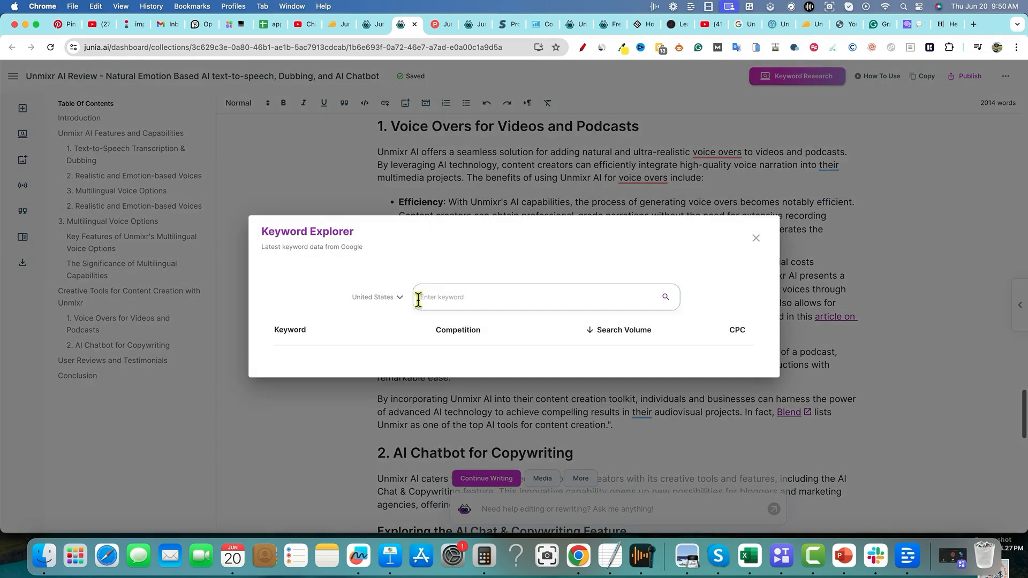
type("courses")
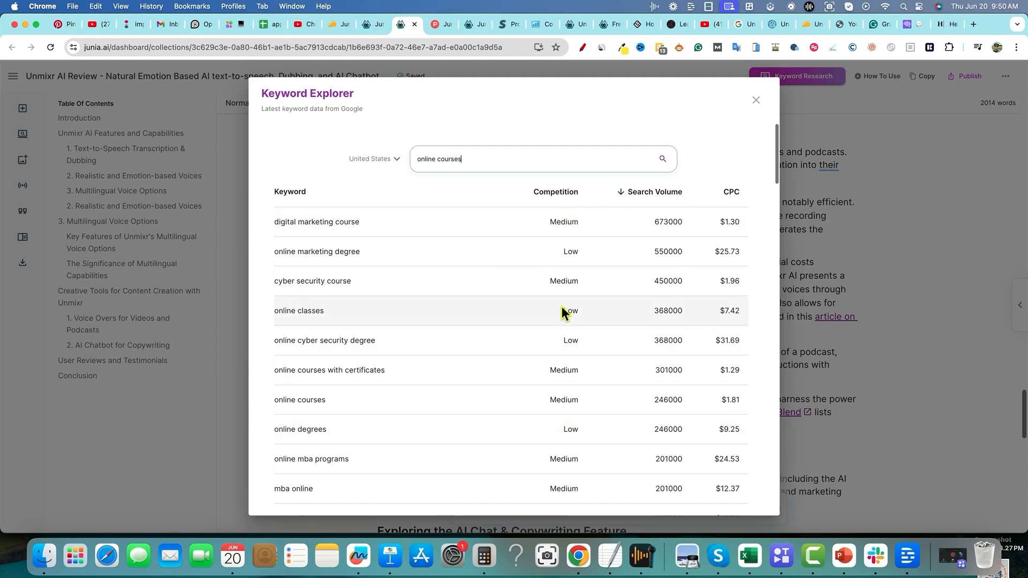
Step: Look through the keyword results' competition, search volume and CPC, and close the Keyword Explorer
left_click_drag(546, 222, 562, 488)
left_click(583, 178)
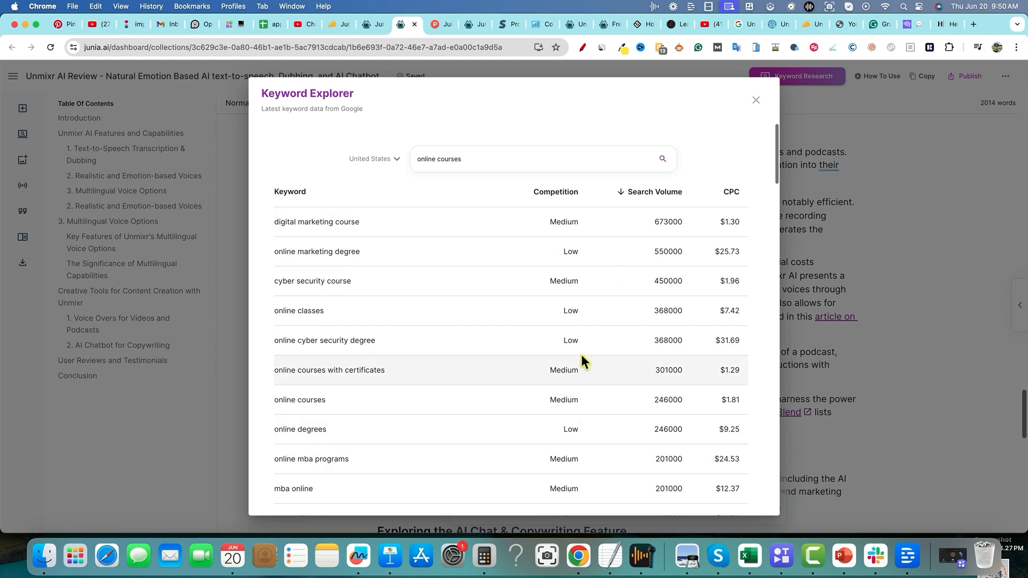
scroll(581, 354, "down", 7)
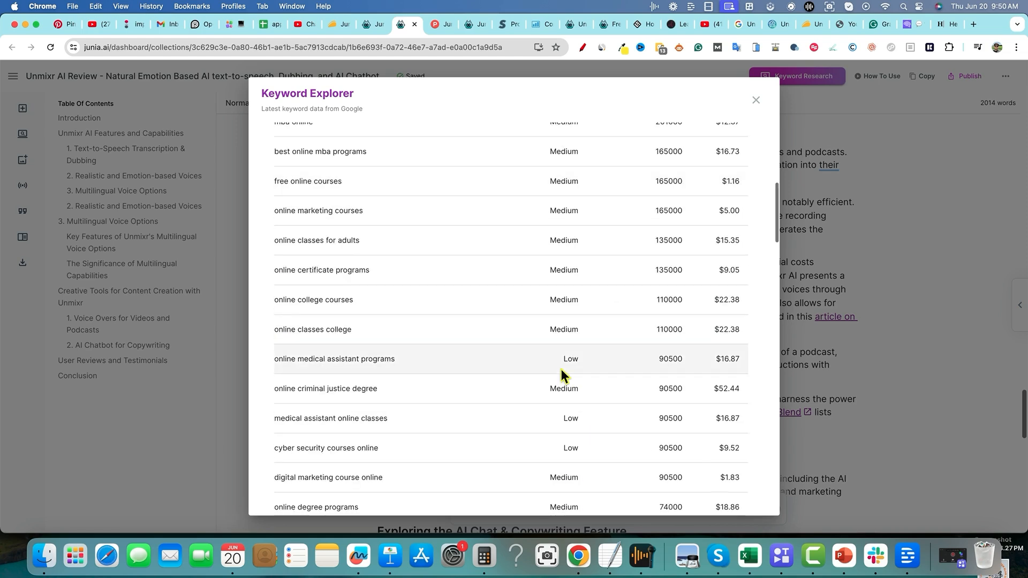
scroll(457, 323, "down", 10)
scroll(457, 319, "down", 18)
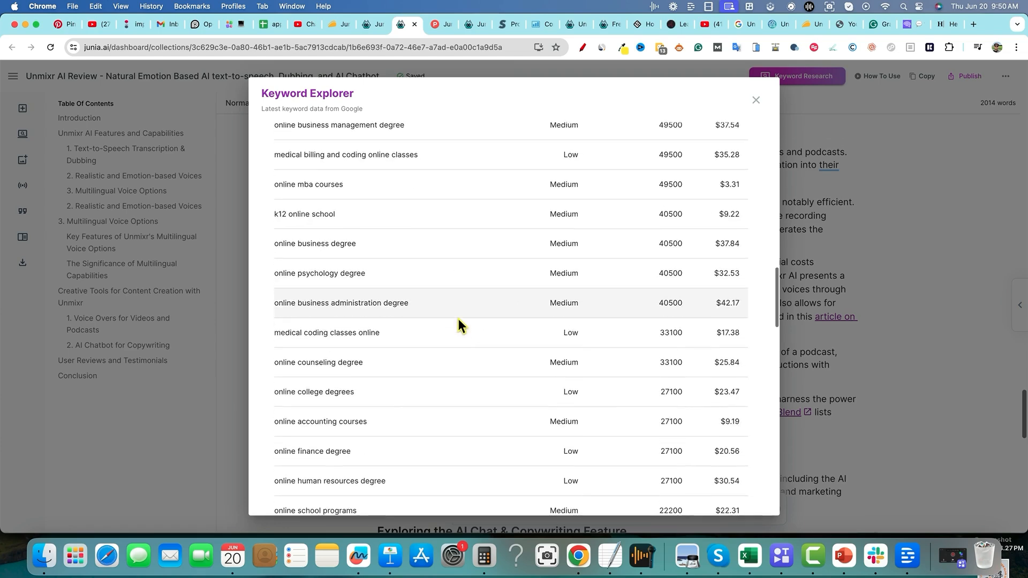
scroll(456, 321, "up", 20)
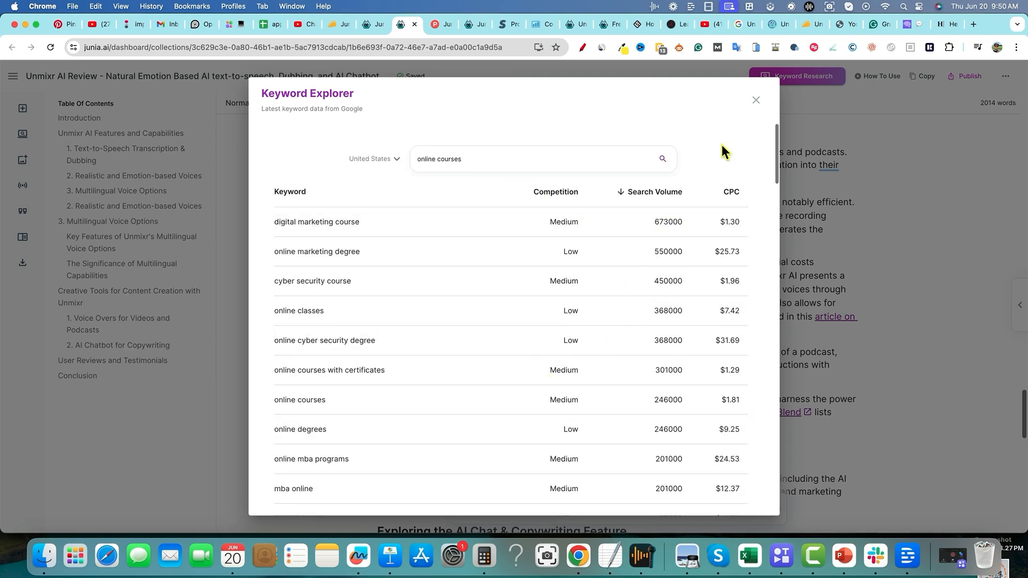
left_click(756, 103)
Step: Open and close the How To Use guide, and return to the article's title
scroll(722, 199, "up", 1)
left_click(878, 78)
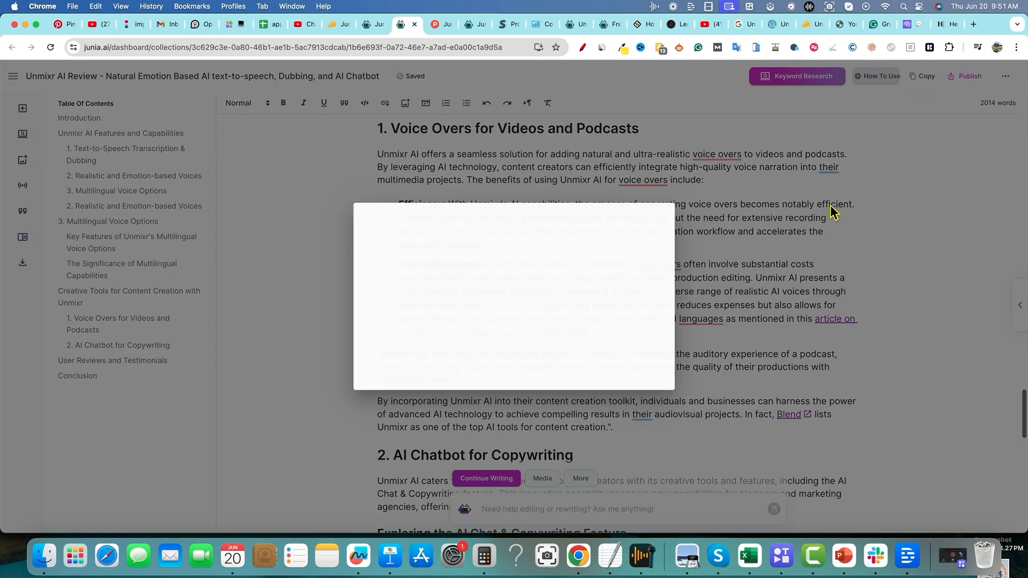
left_click(745, 234)
scroll(615, 285, "up", 20)
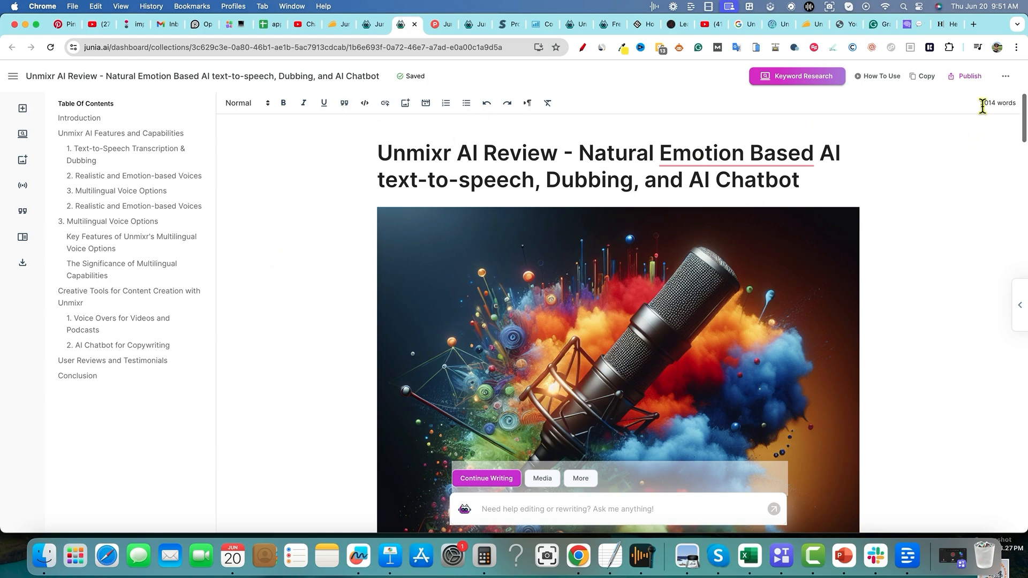
Step: Switch to Grammarly to check the article's score and suggestions, and to Originality.ai for its AI detection score
left_click(880, 25)
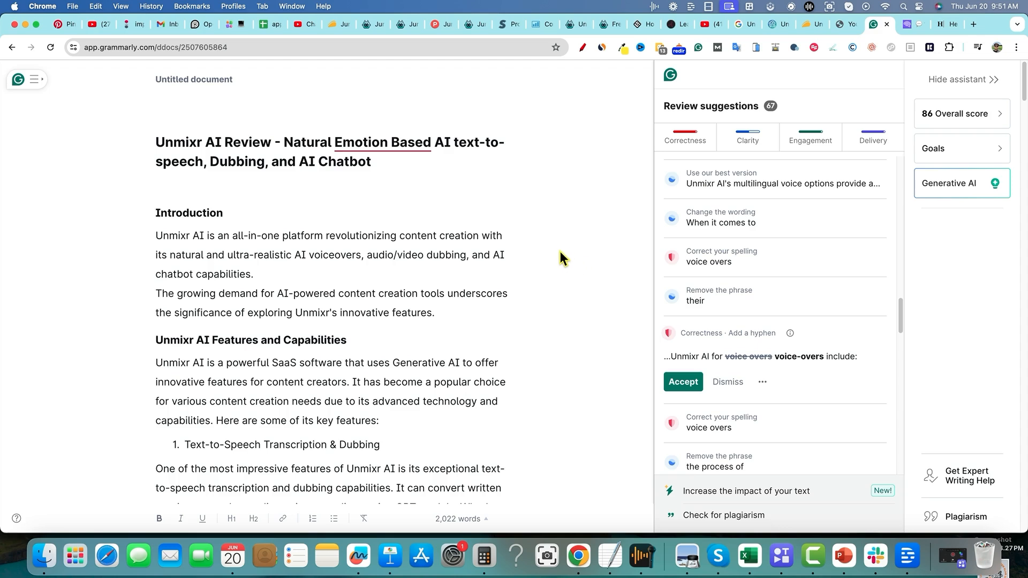
left_click(907, 24)
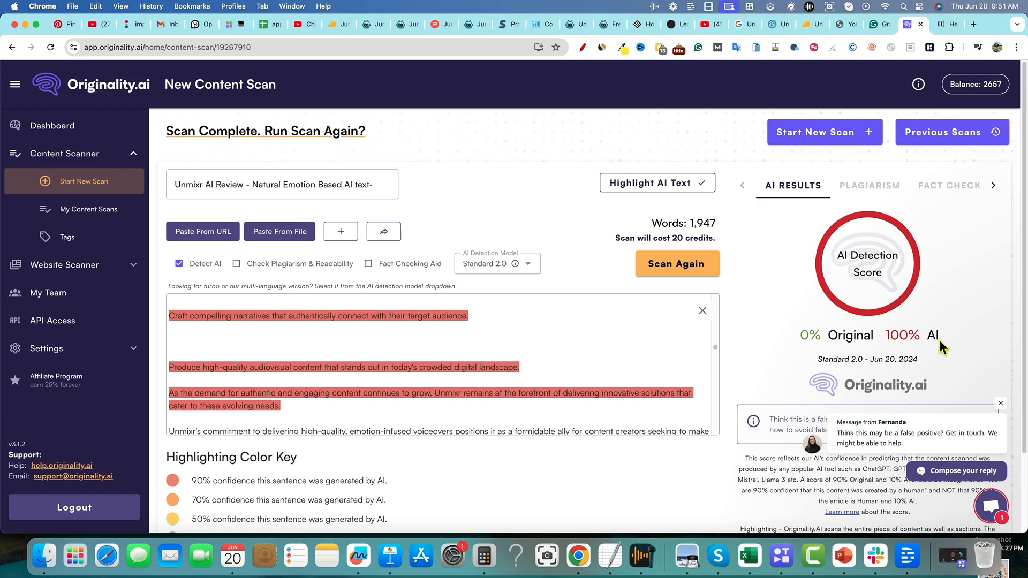
Step: Switch to the Hemingway Editor and examine the article's readability grade and hard-to-read sentences, briefly selecting its opening sections
left_click(946, 24)
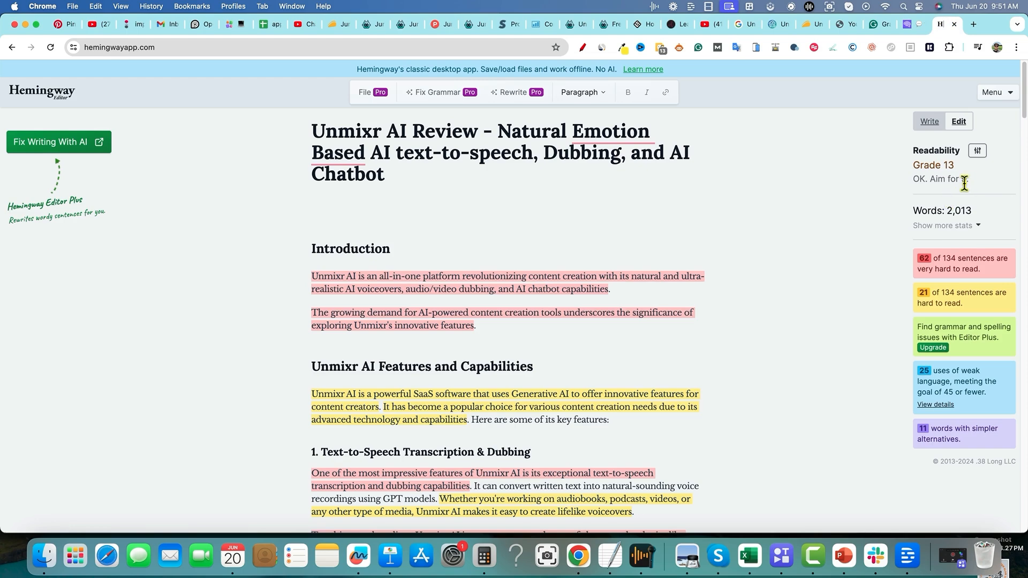
left_click(657, 343)
scroll(533, 412, "down", 10)
scroll(533, 413, "up", 10)
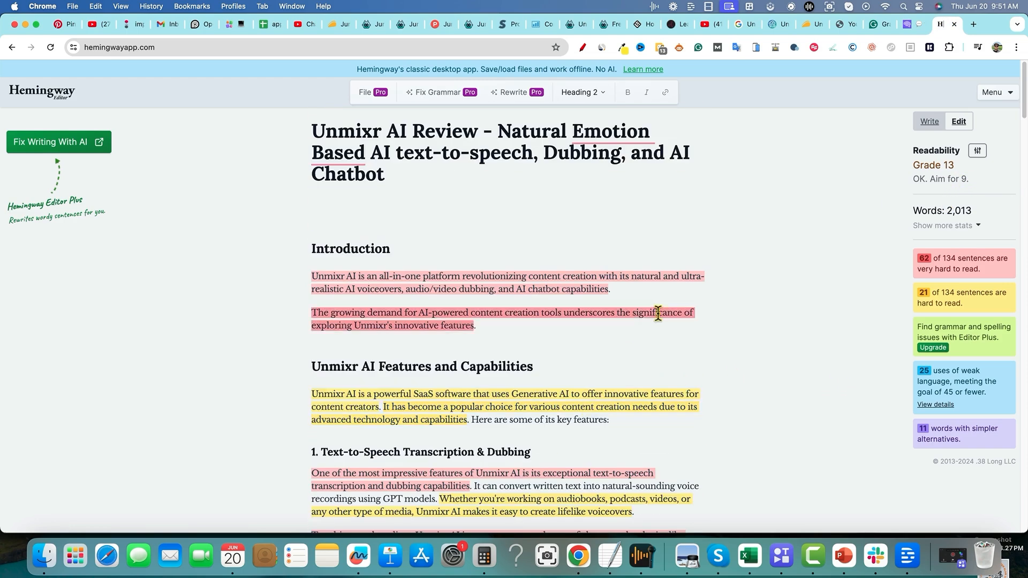
left_click_drag(316, 130, 607, 538)
scroll(695, 353, "down", 1)
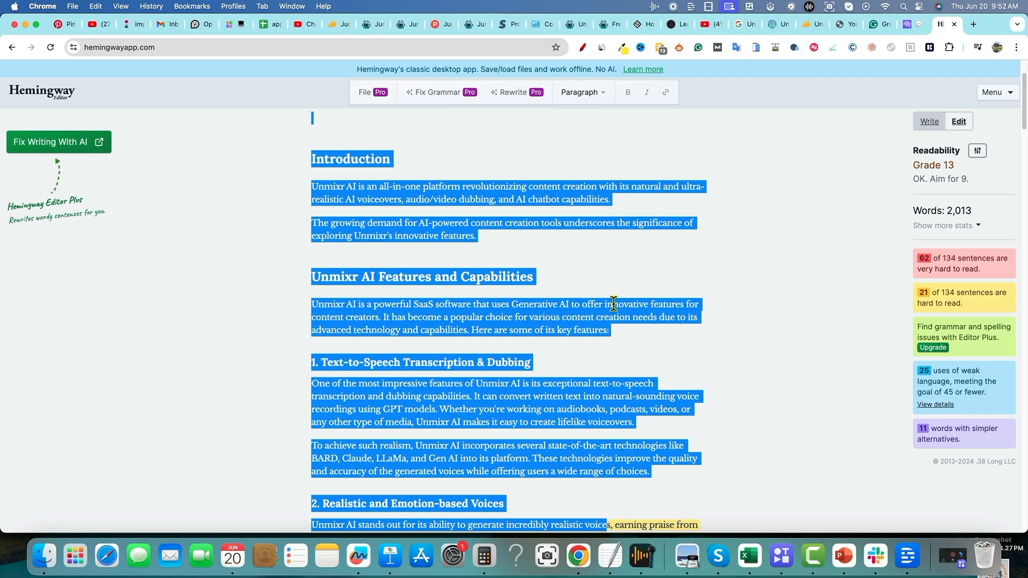
scroll(613, 305, "up", 3)
left_click(573, 261)
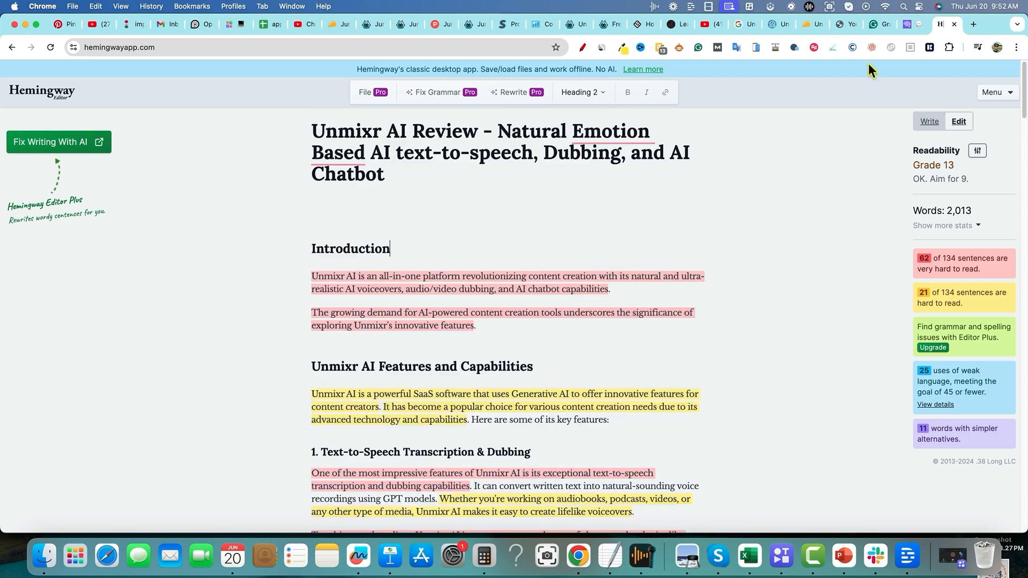
Step: Switch to the Junia dashboard and check the remaining word balance of the free plan
left_click(367, 31)
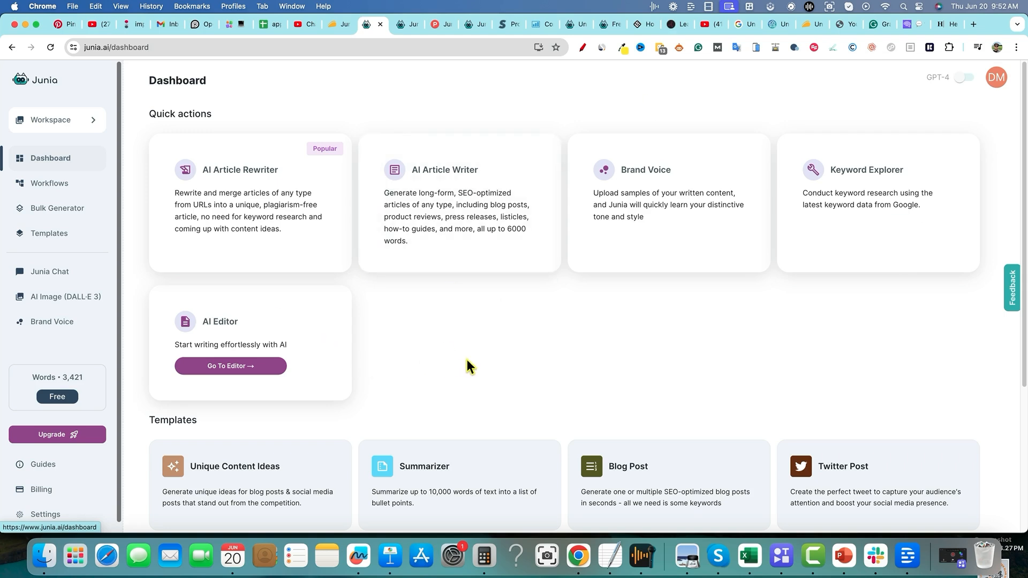
left_click_drag(79, 377, 20, 381)
left_click(75, 344)
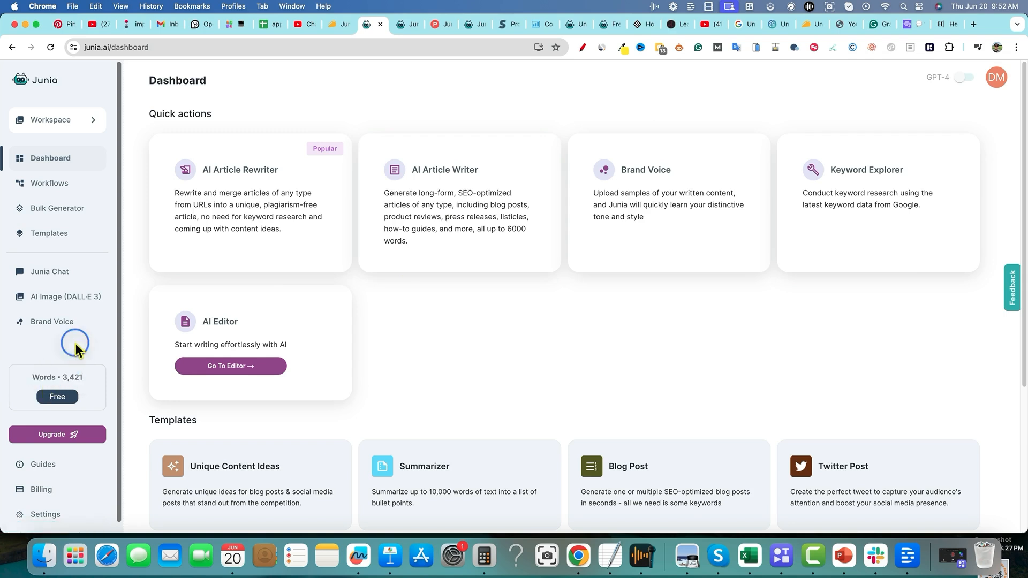
triple_click(90, 378)
left_click(85, 348)
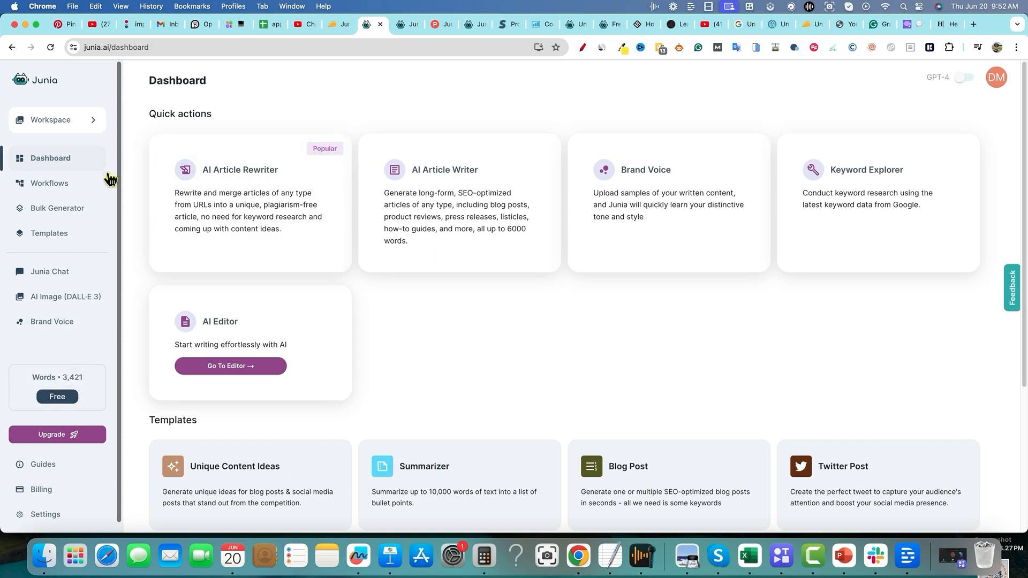
Step: Look over the available workflows and templates, and open the Unique Content Ideas template
left_click(46, 183)
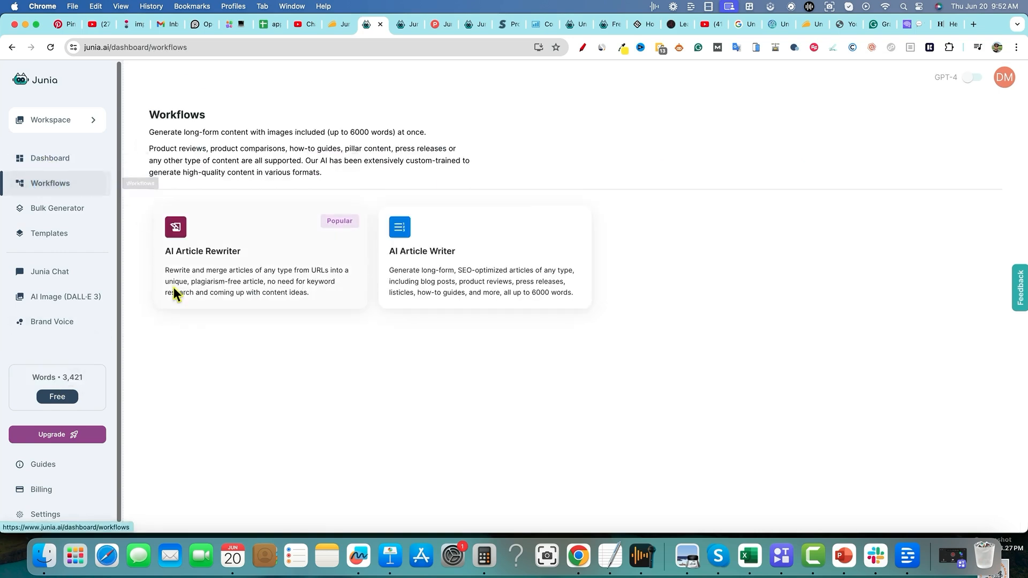
left_click(53, 235)
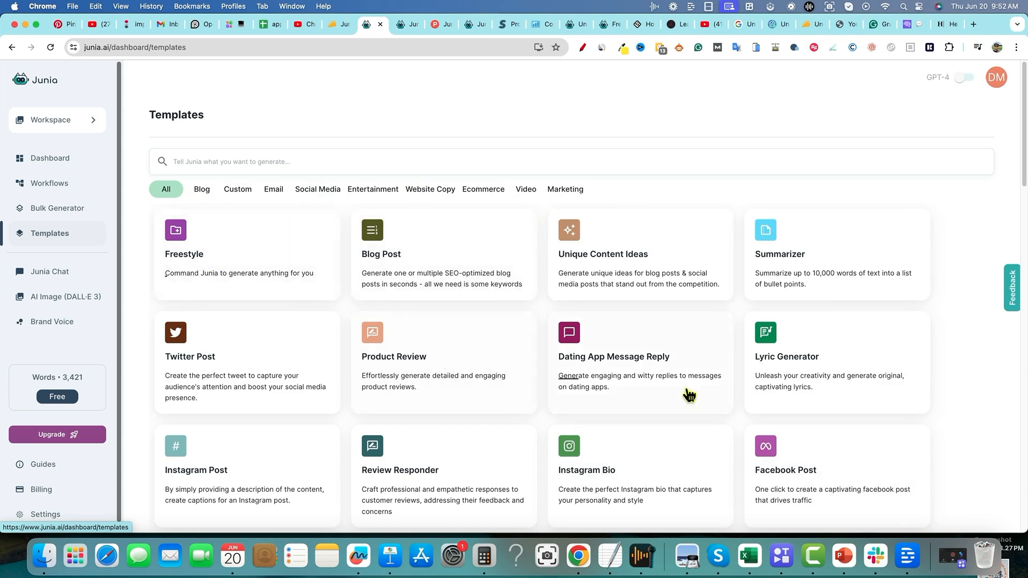
left_click(641, 257)
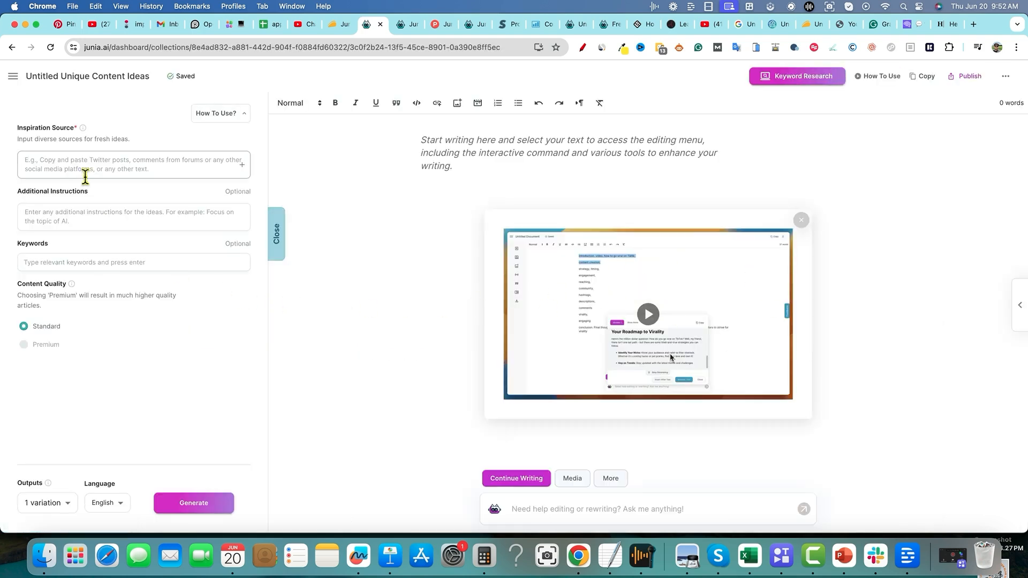
Step: Examine the template's Inspiration Source, Additional Instructions and Keywords fields and the output variation choices without changing them
left_click(79, 163)
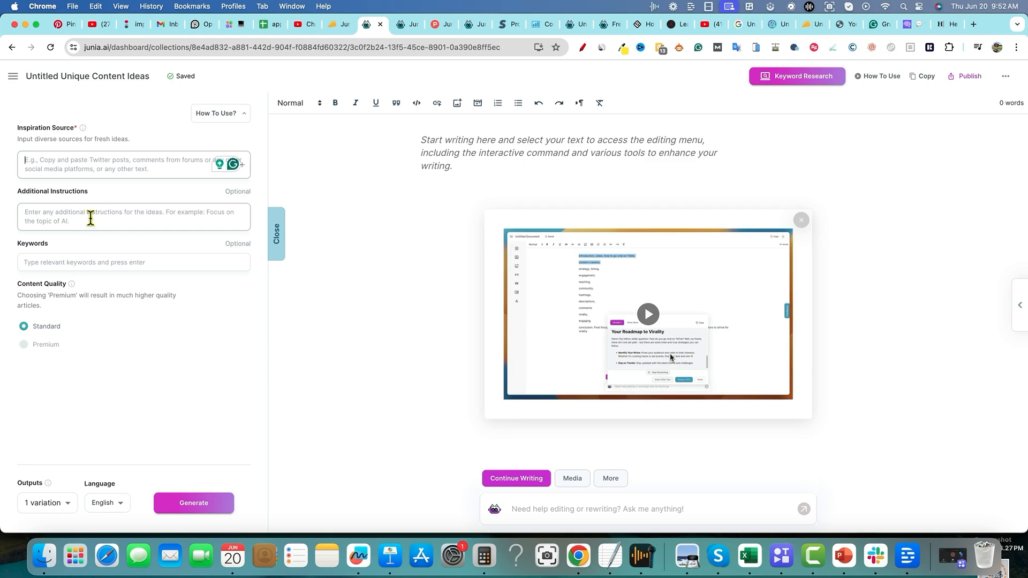
left_click(67, 218)
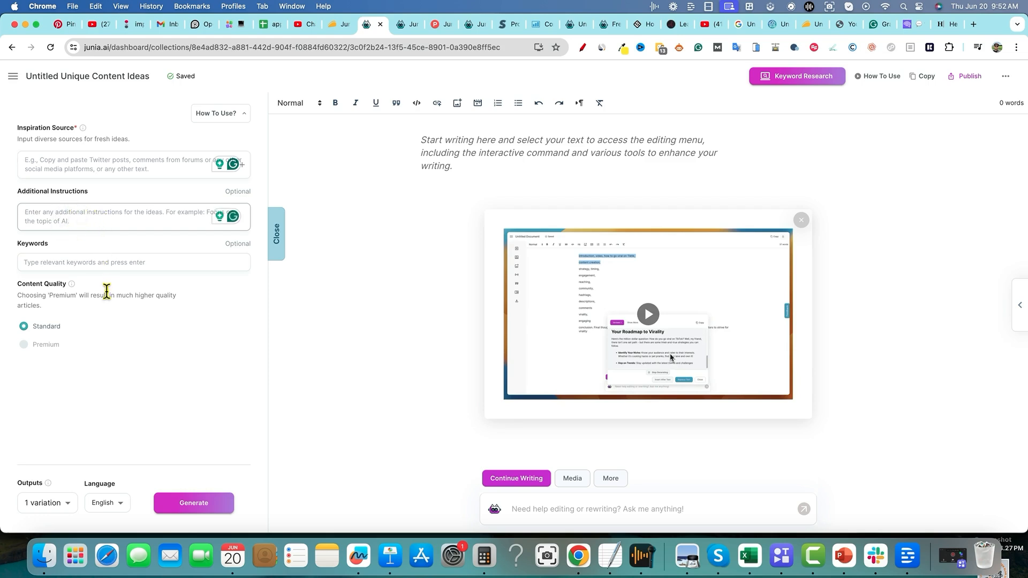
left_click(84, 262)
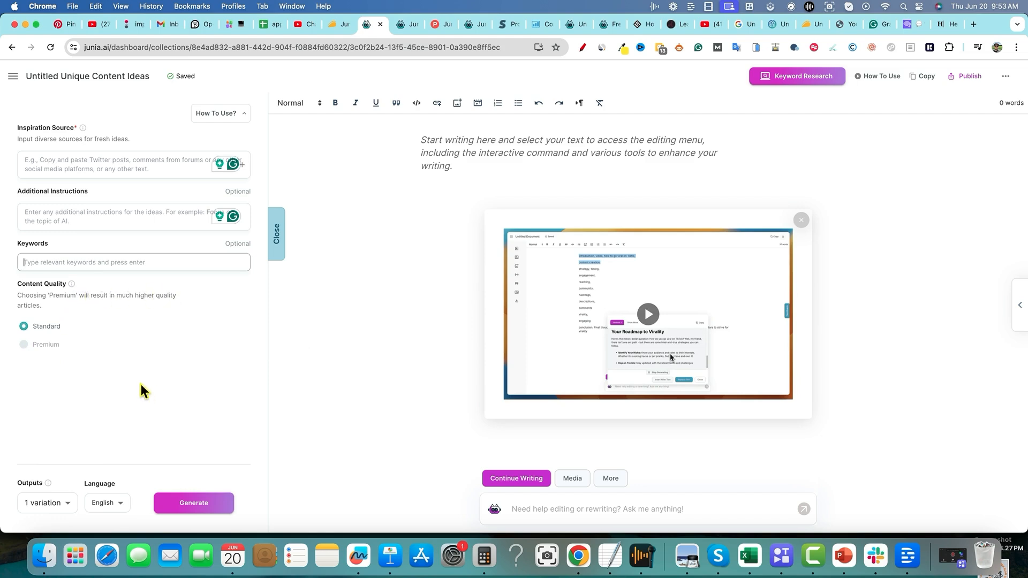
left_click(68, 500)
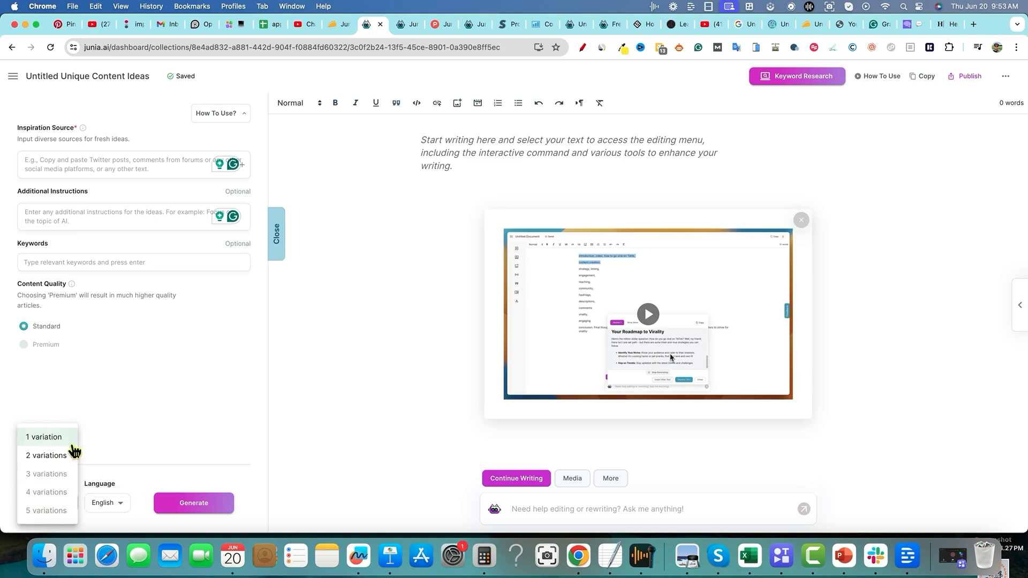
left_click(171, 432)
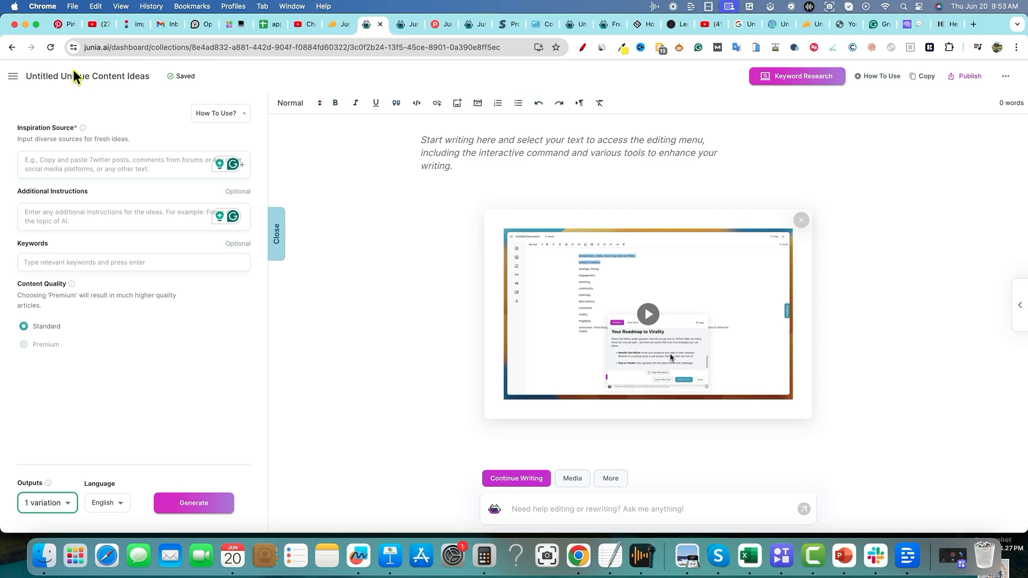
Step: Look over the main navigation and the document's options for moving, rewriting in different languages and deleting
left_click(13, 76)
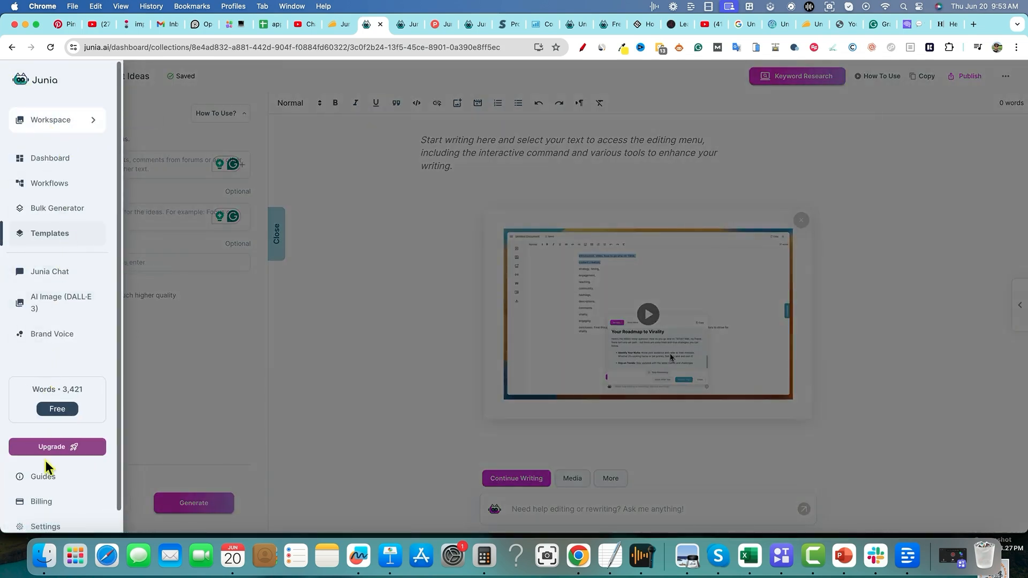
scroll(51, 268, "down", 1)
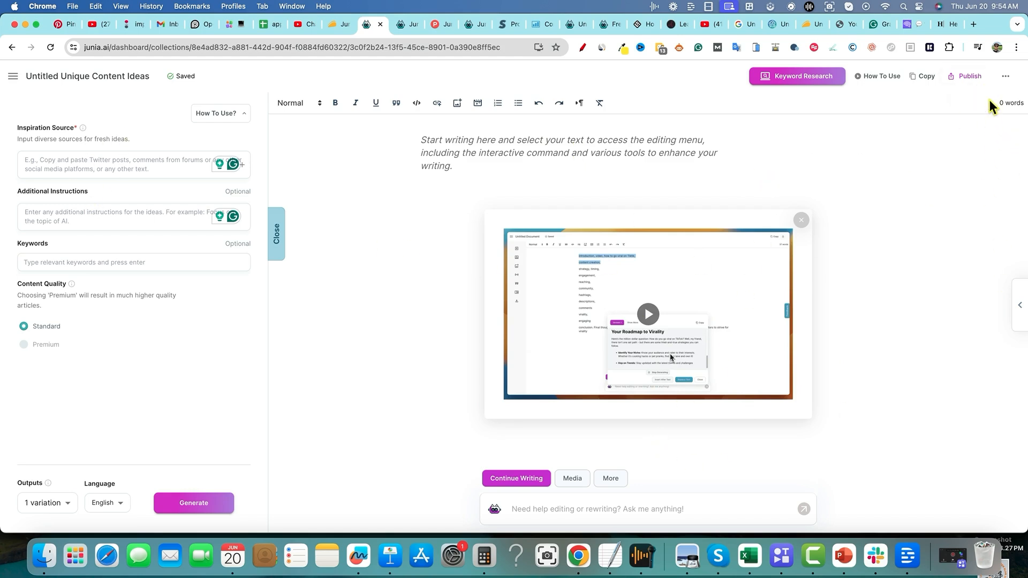
left_click(1006, 76)
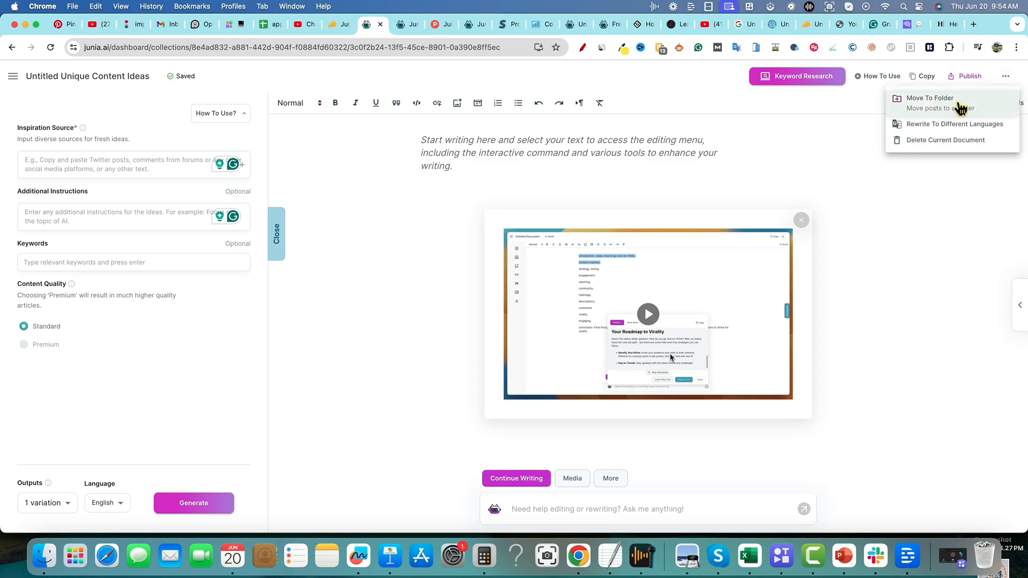
left_click(860, 239)
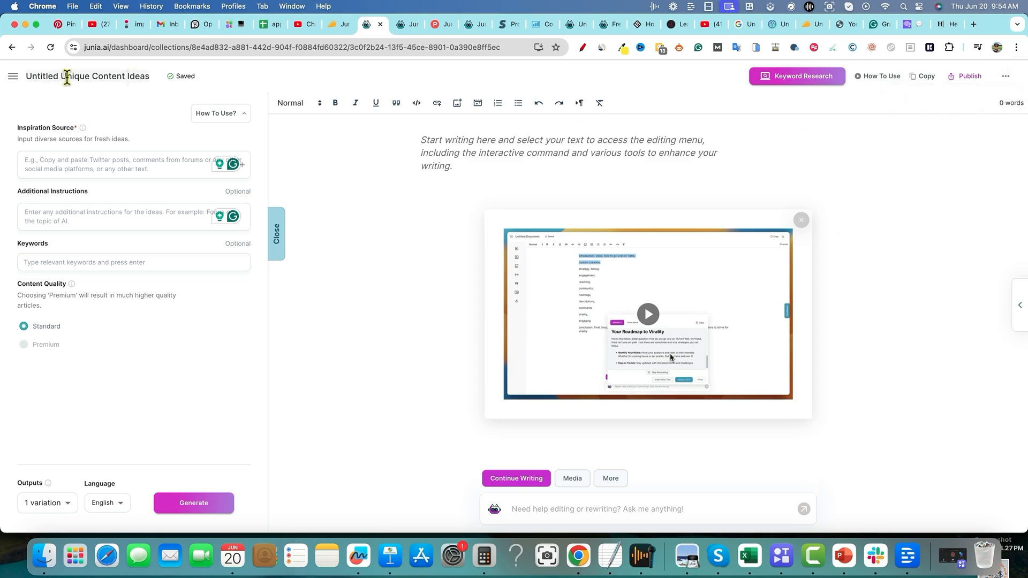
Step: Open the 1553-word Untitled Unique Content Ideas document from the workspace's recent documents
left_click(14, 78)
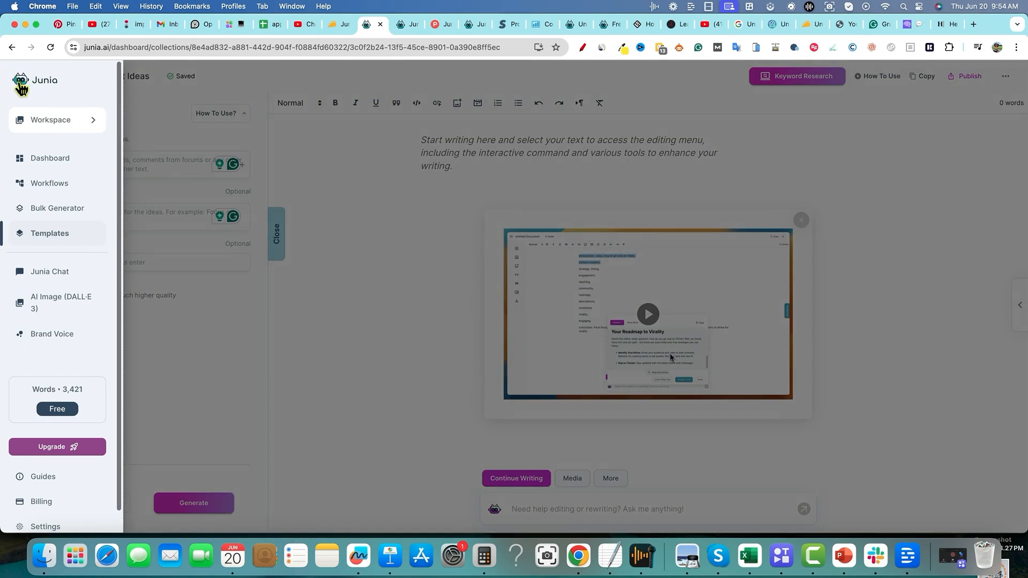
left_click(51, 120)
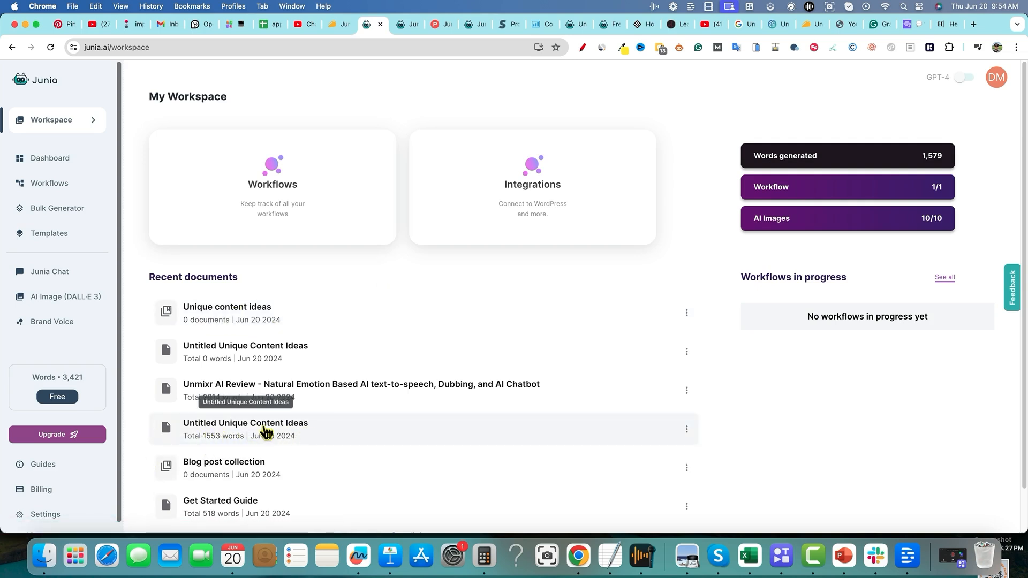
left_click(217, 430)
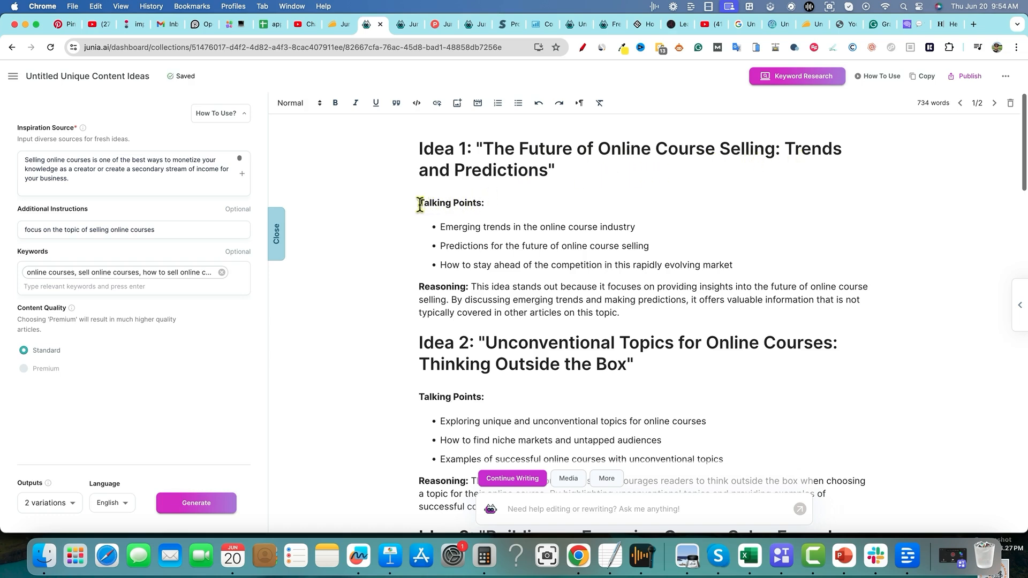
Step: Read through the generated content ideas for selling online courses, from Idea 1 to Idea 7, including their talking points and reasoning
left_click_drag(456, 298, 427, 103)
left_click(738, 319)
left_click(802, 346)
scroll(797, 402, "down", 4)
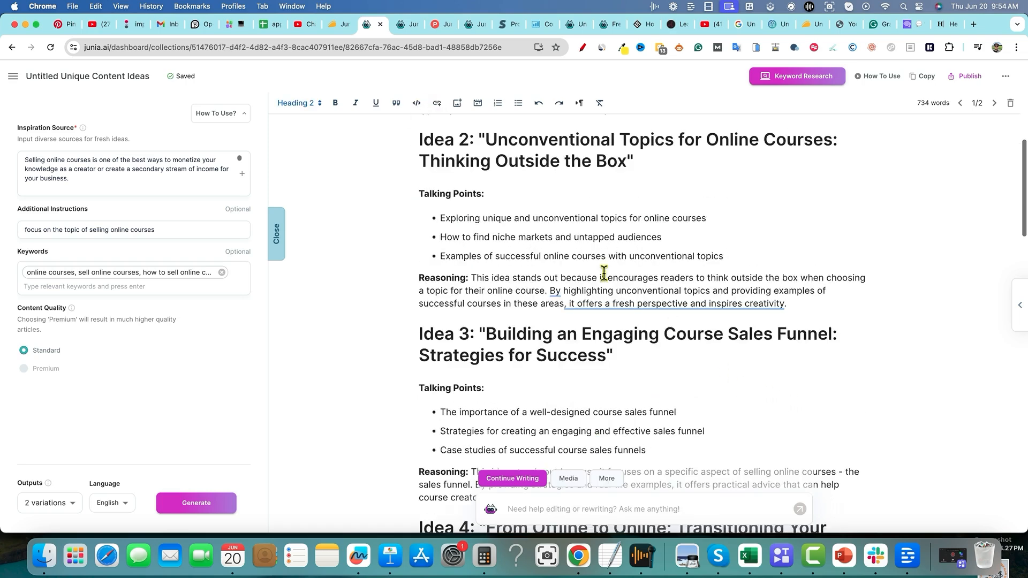
left_click_drag(435, 144, 622, 208)
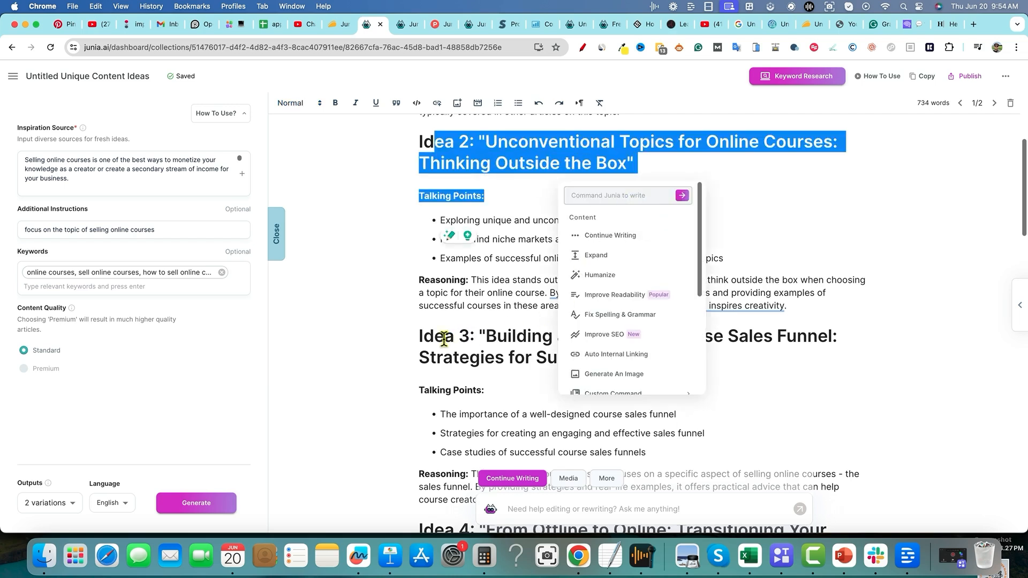
left_click_drag(447, 338, 553, 339)
left_click(804, 349)
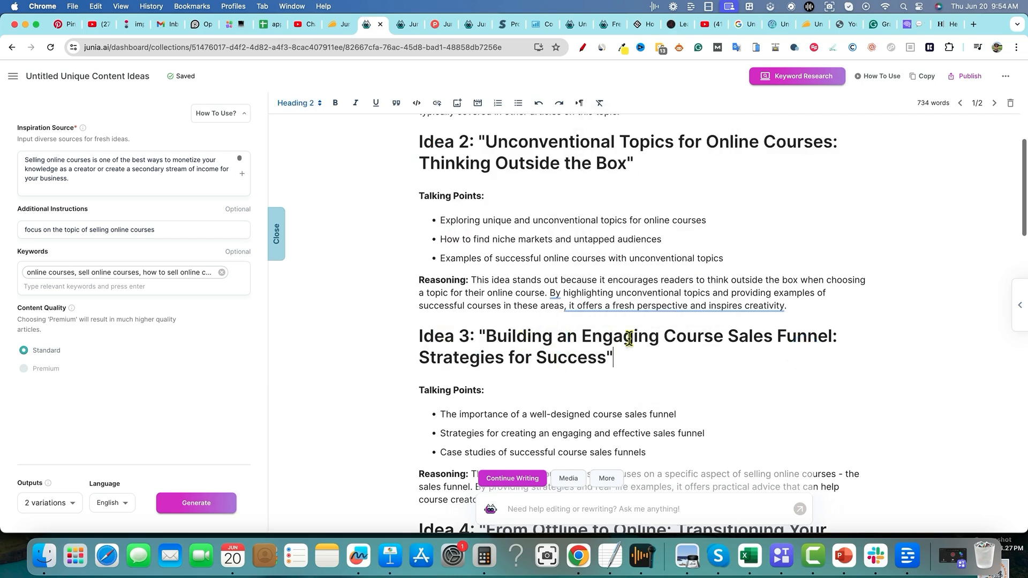
scroll(583, 391, "down", 6)
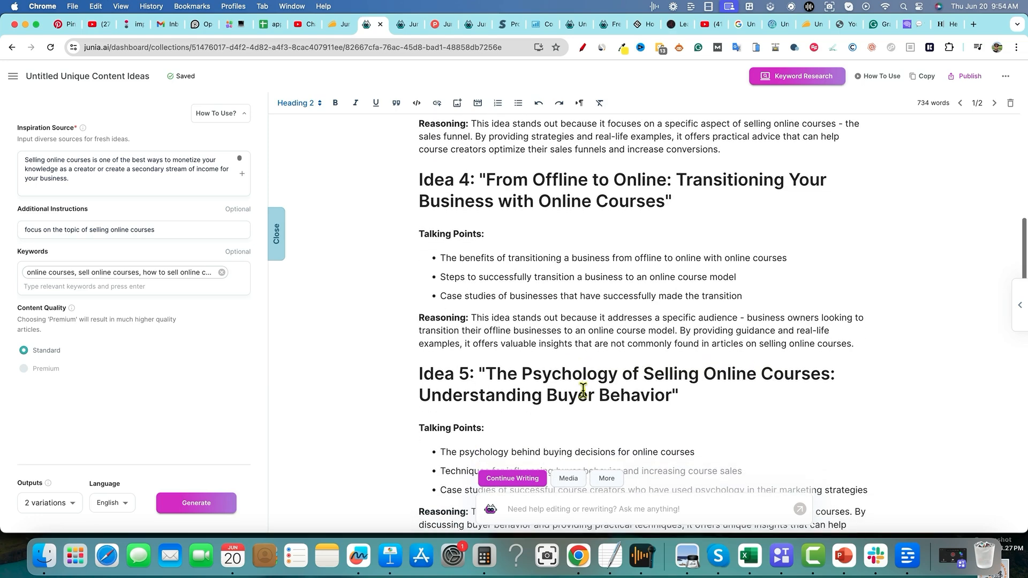
scroll(695, 381, "down", 4)
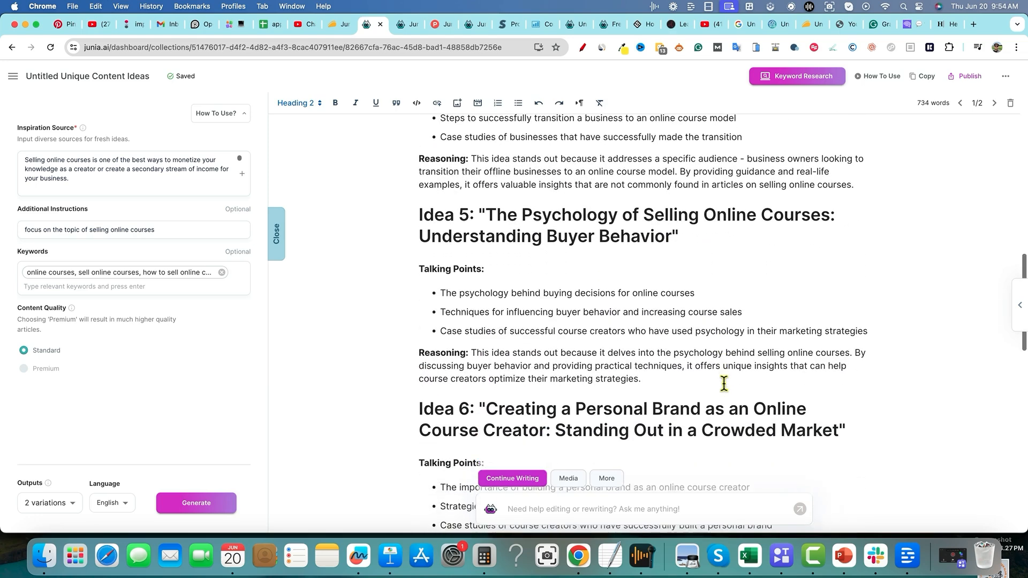
scroll(524, 392, "down", 2)
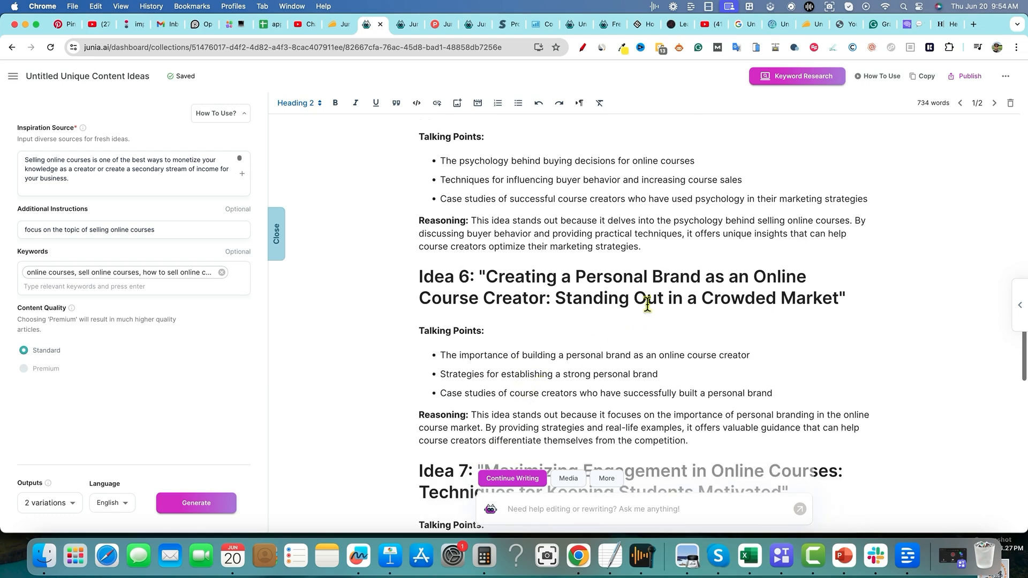
scroll(557, 331, "down", 2)
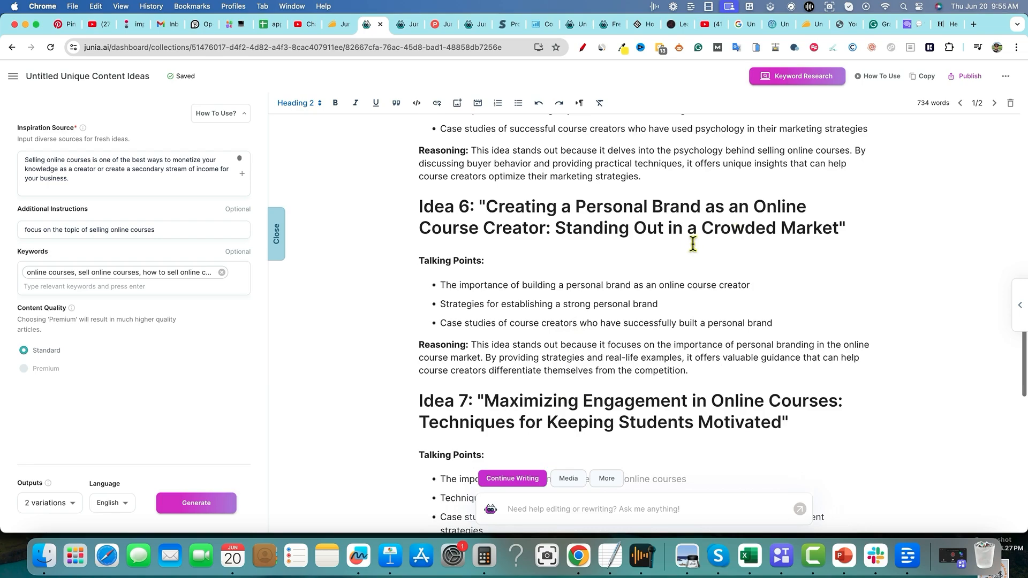
scroll(693, 244, "up", 10)
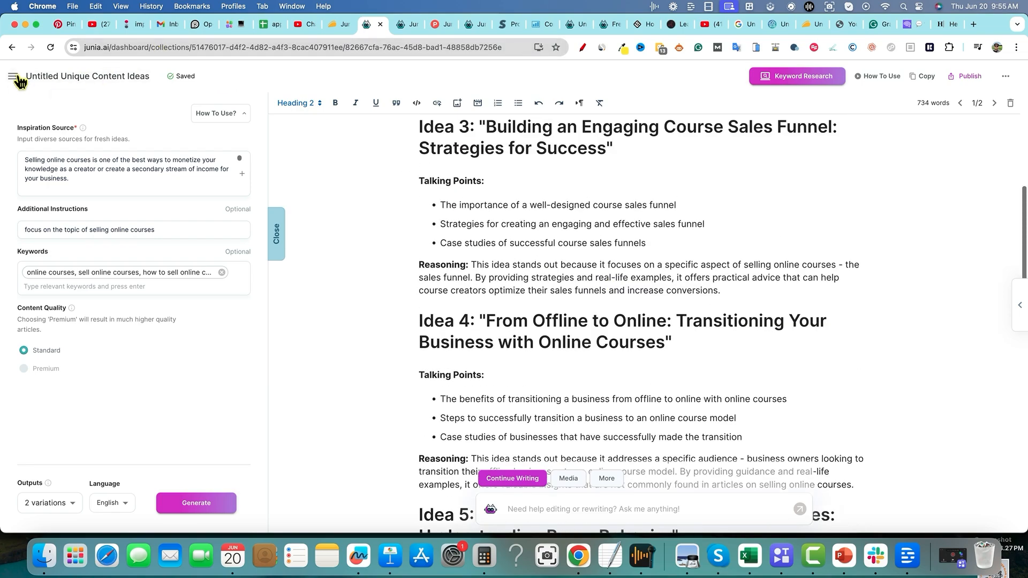
Step: Open the Templates library and look over the full range of templates, from Freestyle to Book Idea
left_click(16, 79)
left_click(58, 232)
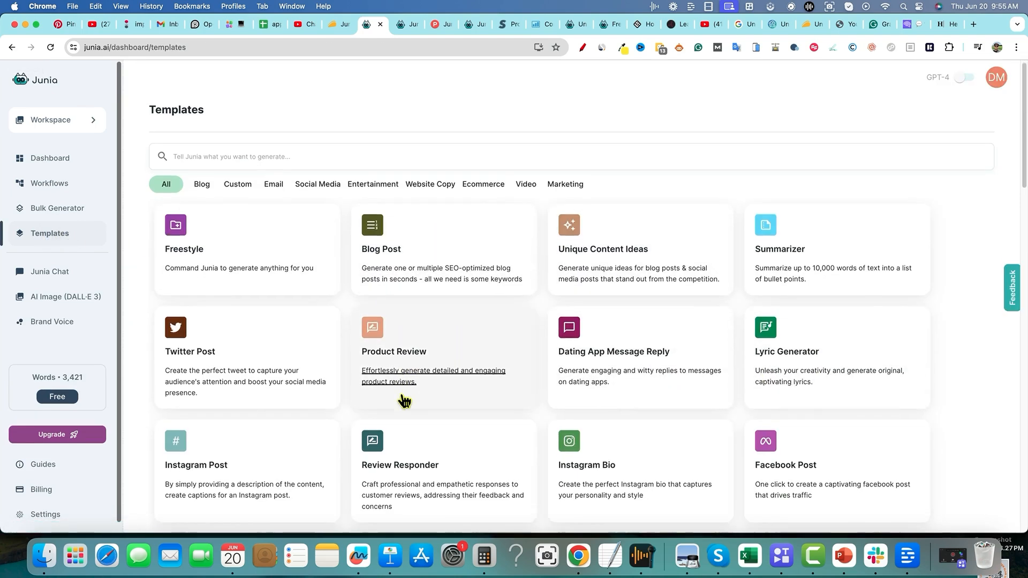
scroll(403, 397, "down", 3)
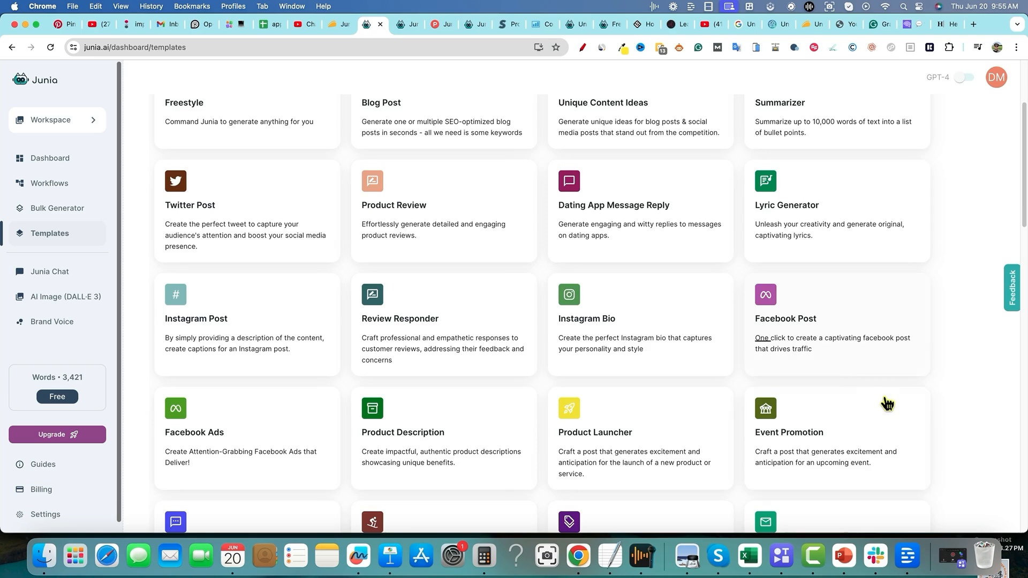
scroll(887, 407, "down", 8)
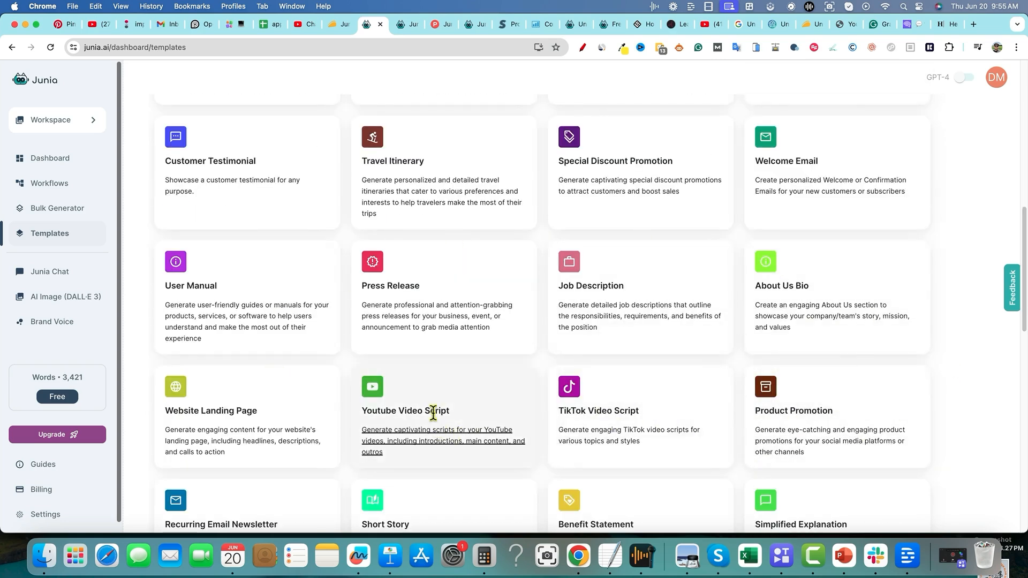
scroll(401, 415, "down", 3)
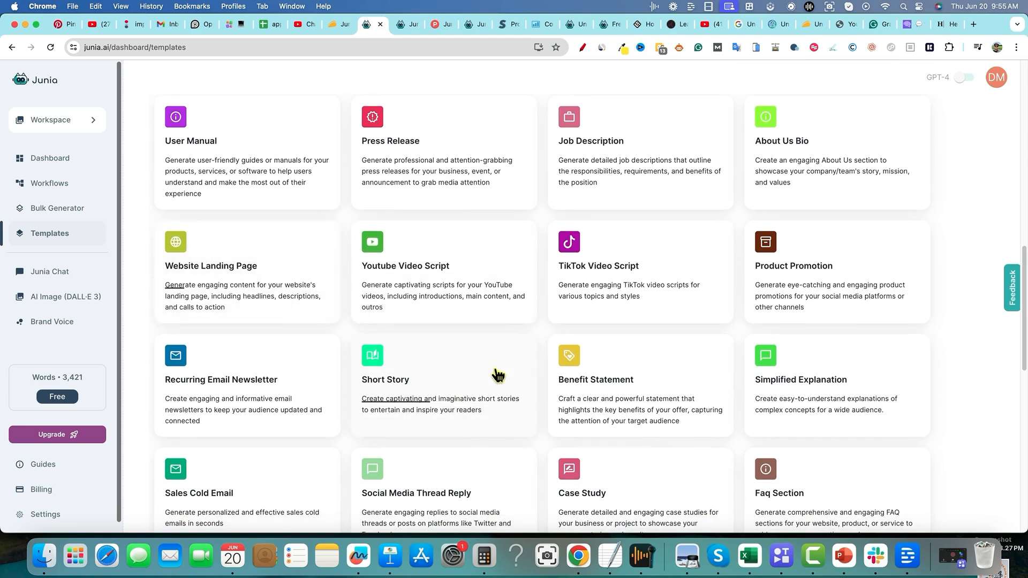
scroll(436, 399, "down", 1)
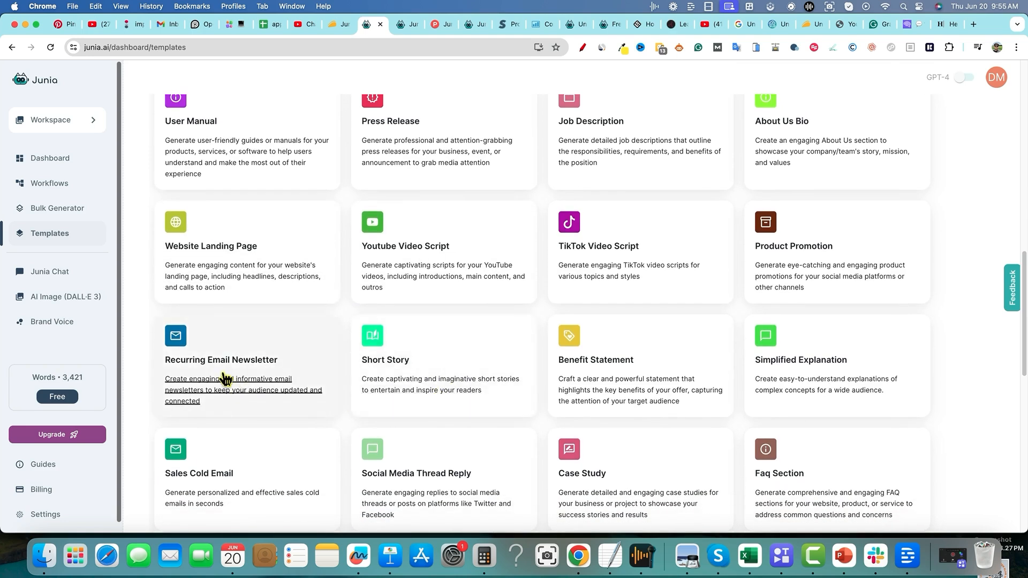
scroll(824, 417, "down", 3)
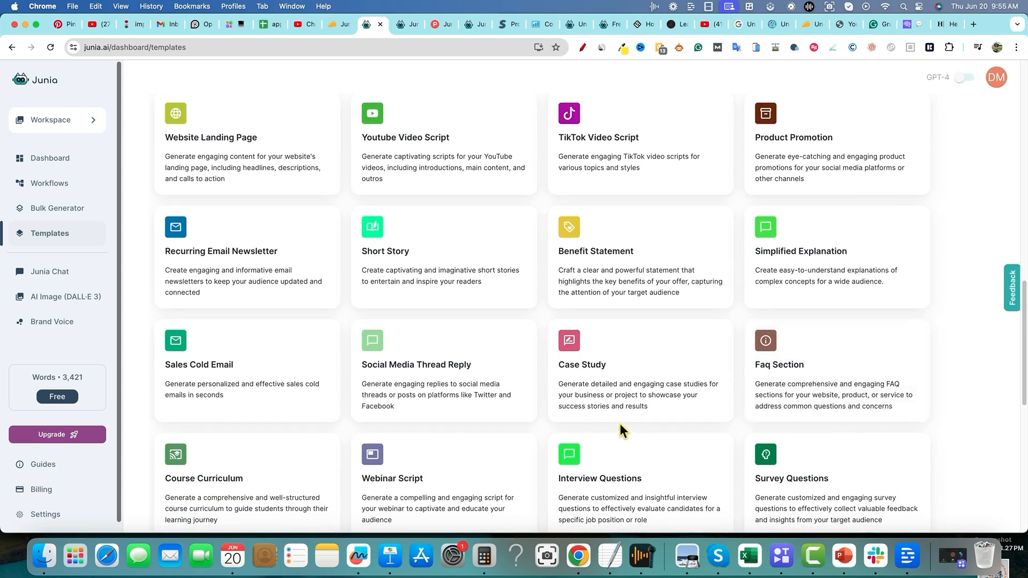
scroll(529, 420, "down", 2)
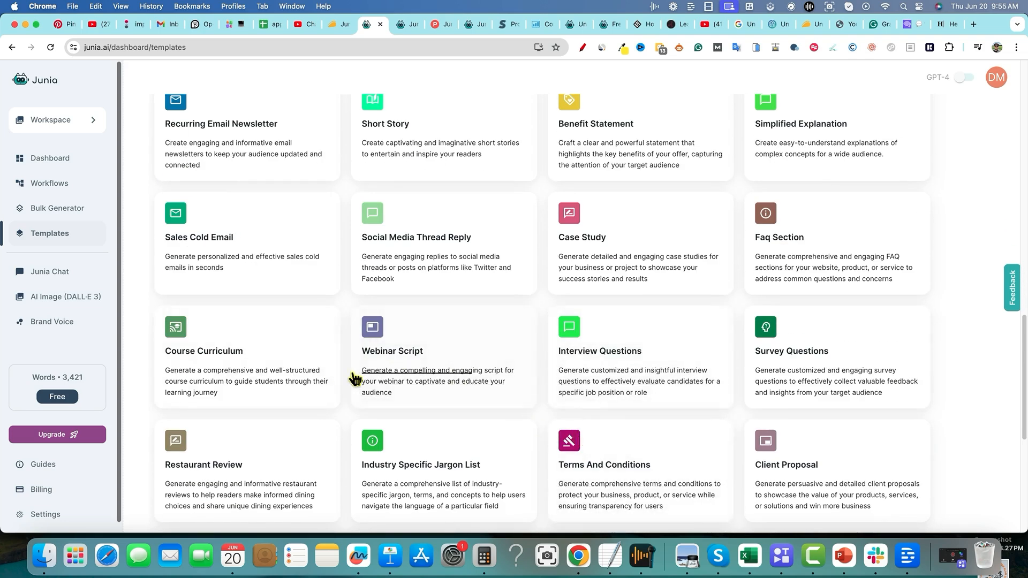
scroll(355, 379, "down", 5)
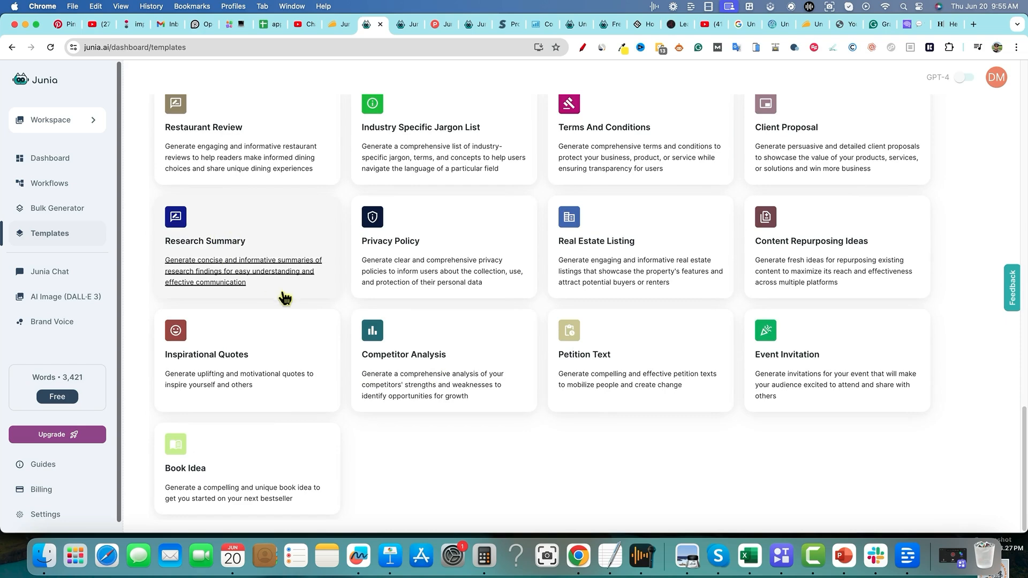
scroll(401, 348, "up", 20)
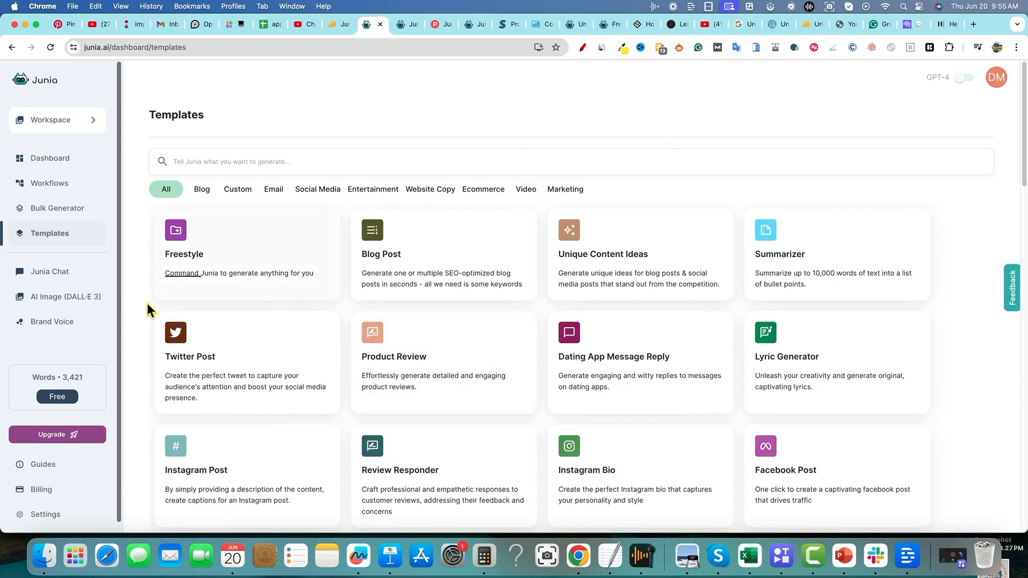
Step: Compare the account's remaining word credits with the monthly word and blog post workflow allowances of License Tier 1 on the AppSumo deal page
left_click(83, 376)
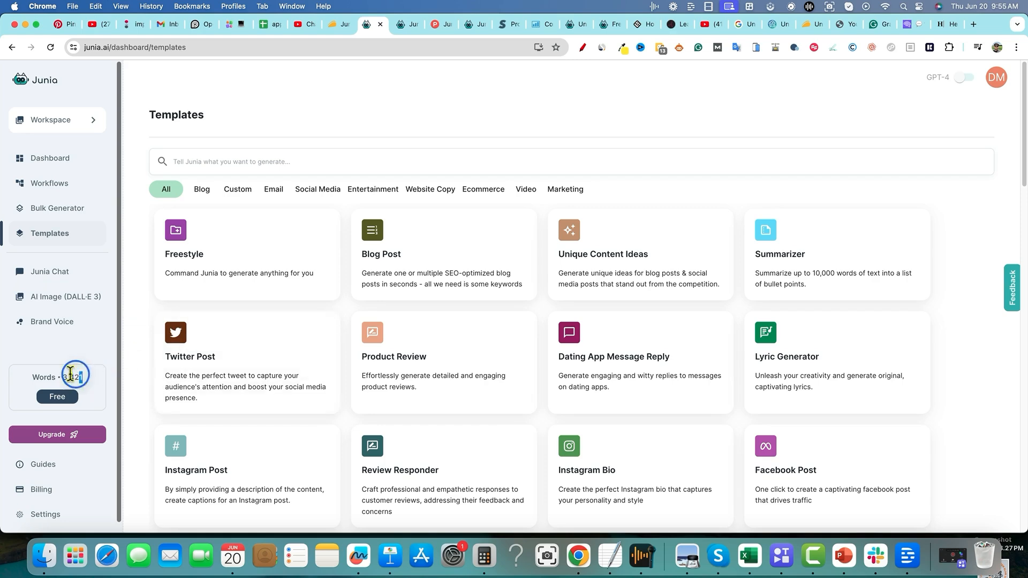
left_click(337, 24)
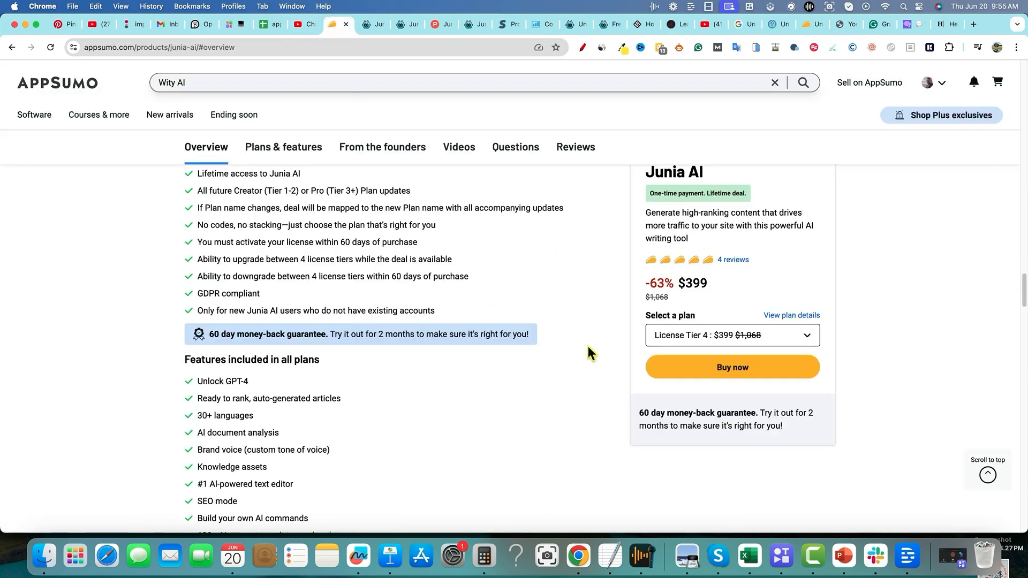
scroll(561, 343, "down", 10)
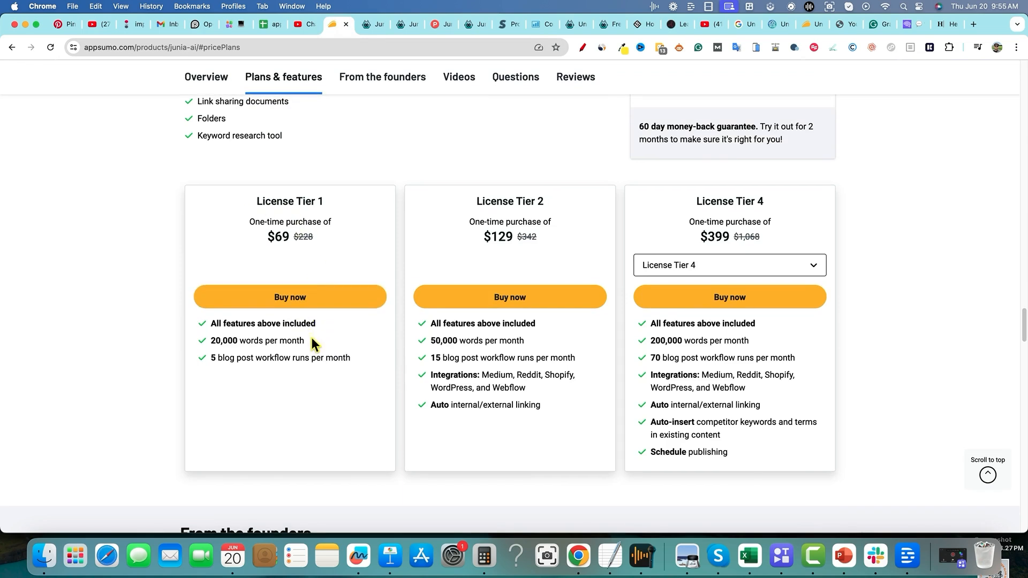
left_click_drag(309, 340, 130, 339)
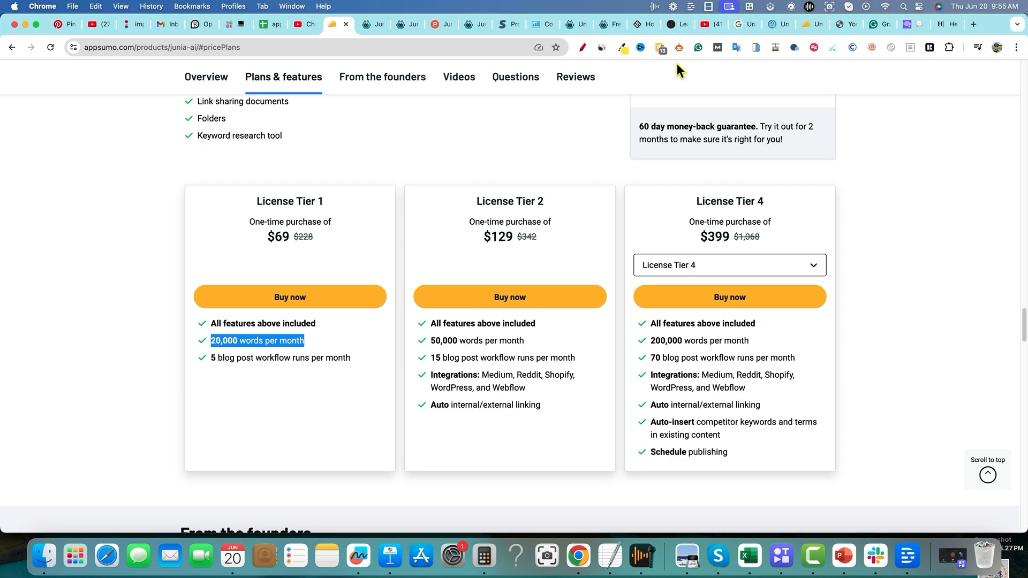
left_click(368, 26)
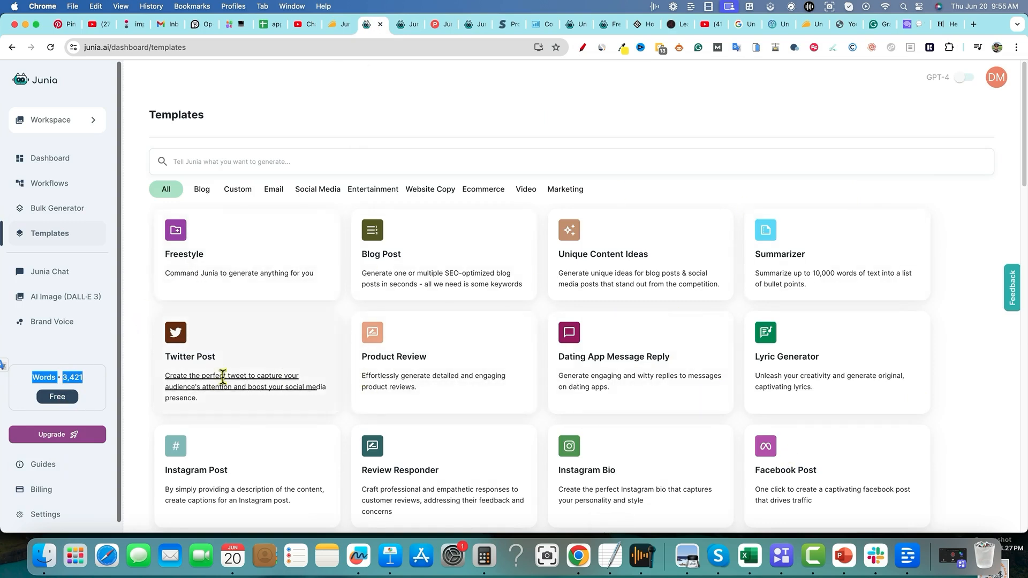
left_click(341, 27)
left_click_drag(217, 357, 346, 358)
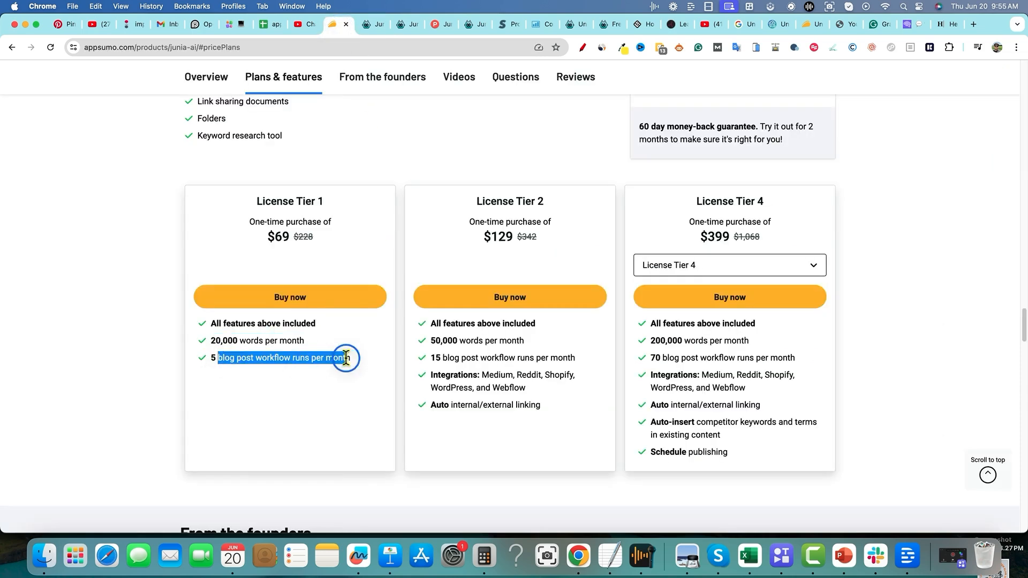
left_click(362, 27)
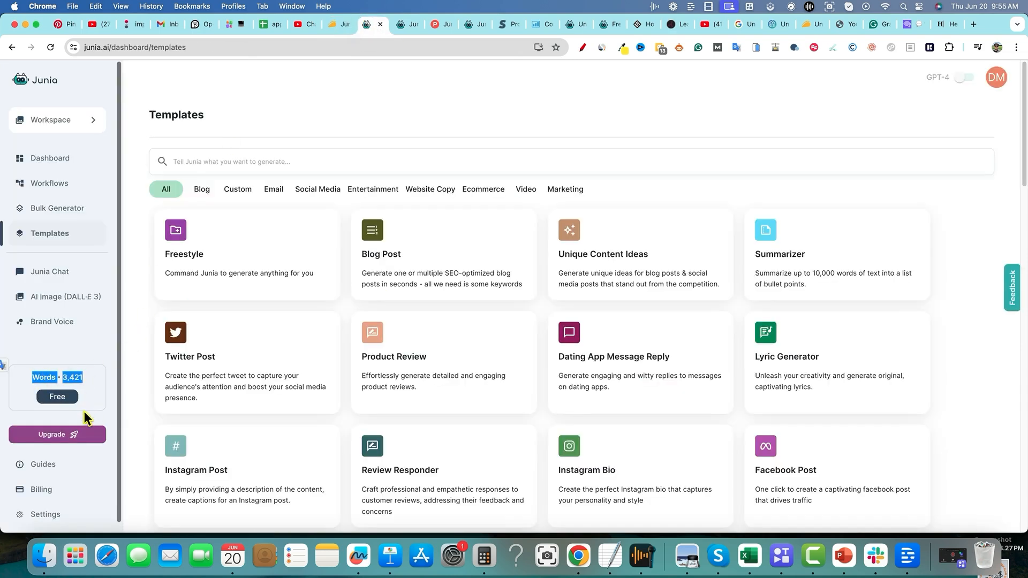
Step: Open Junia Chat and examine its Prompts Library, including the Sales prompts, without using any prompt
left_click(57, 274)
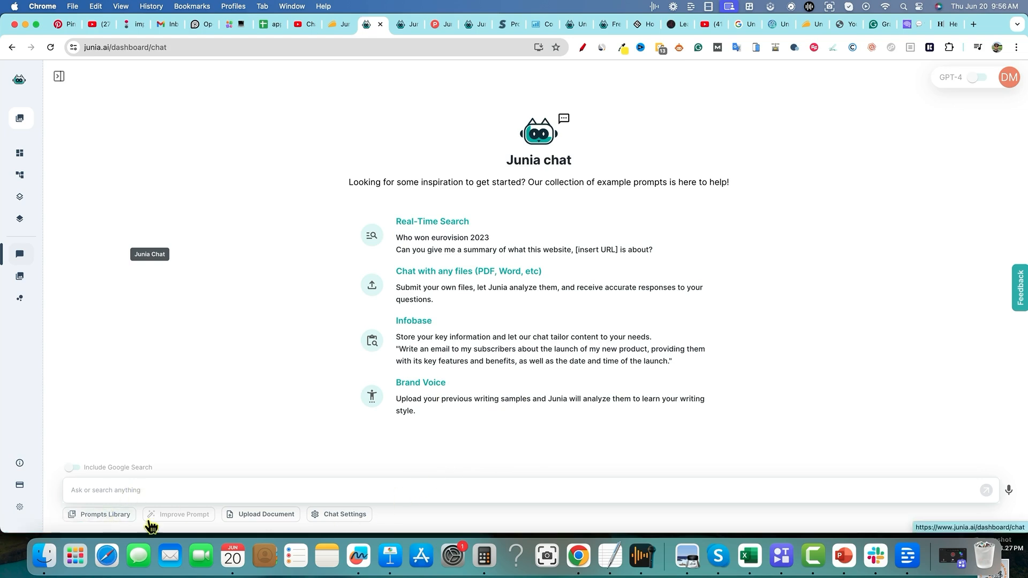
left_click(106, 516)
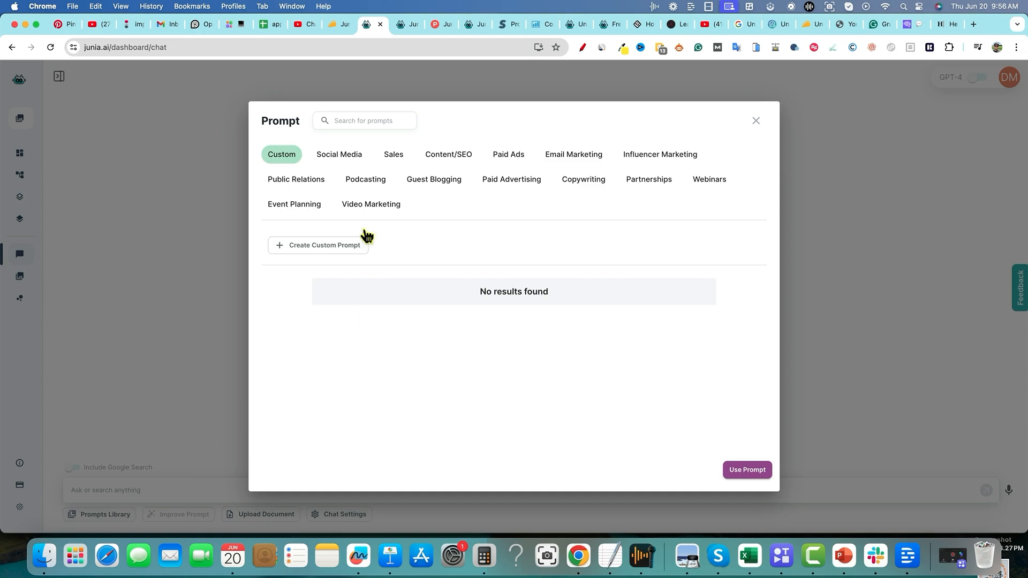
left_click(394, 153)
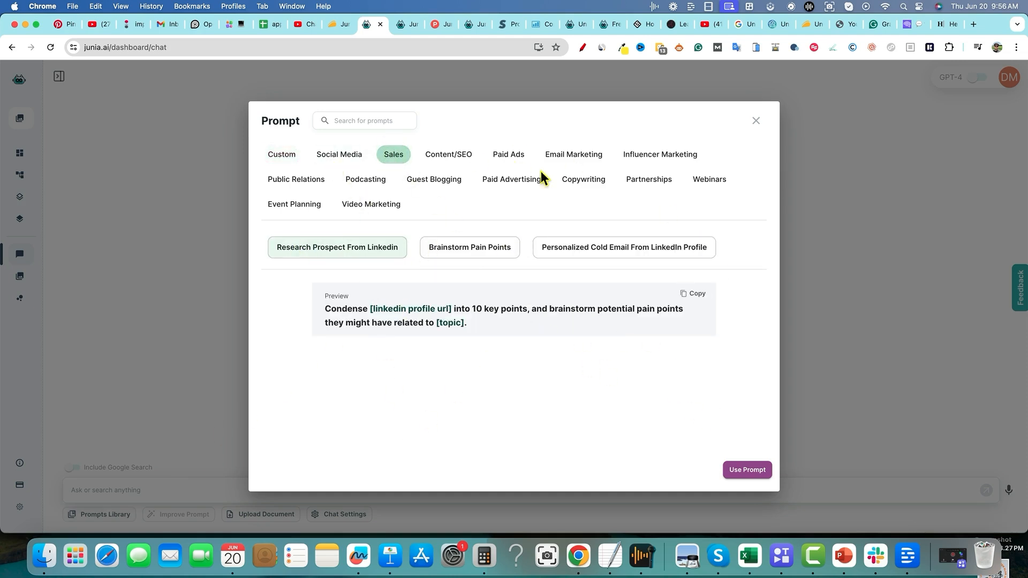
left_click(755, 120)
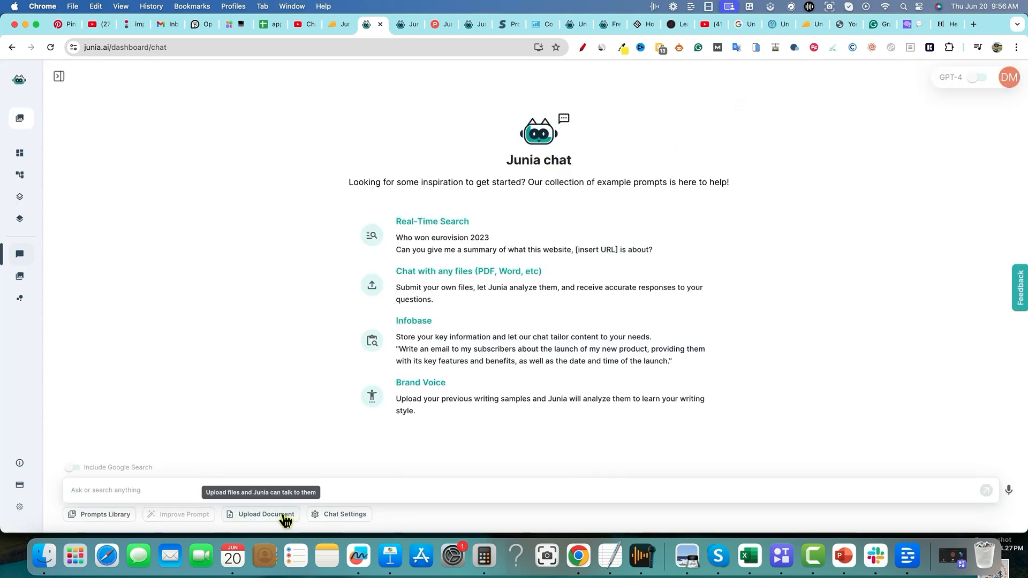
Step: Try to enable GPT-4 in Junia Chat, and check the AppSumo deal's features included in all plans for GPT-4 access
left_click(977, 79)
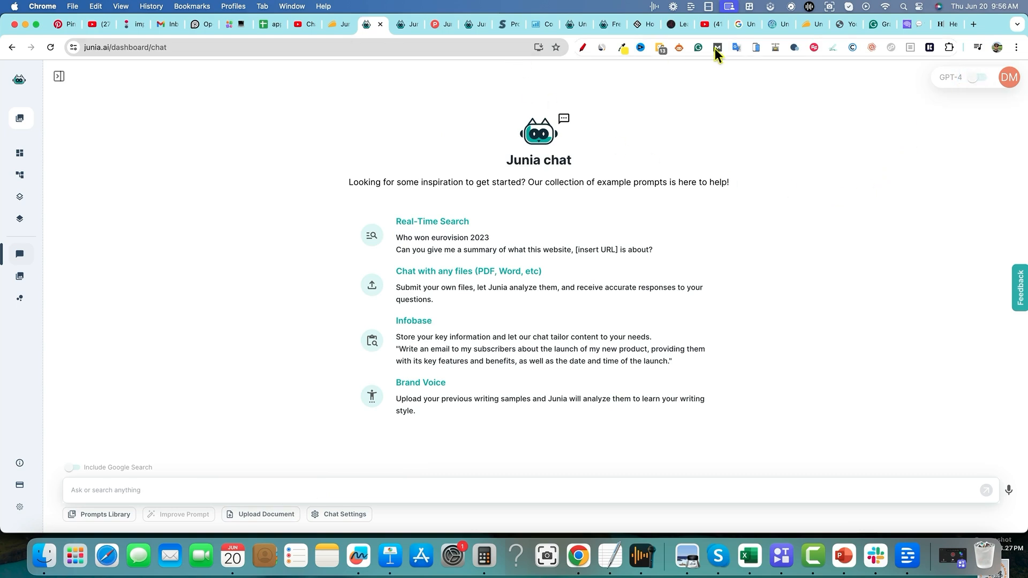
left_click(333, 25)
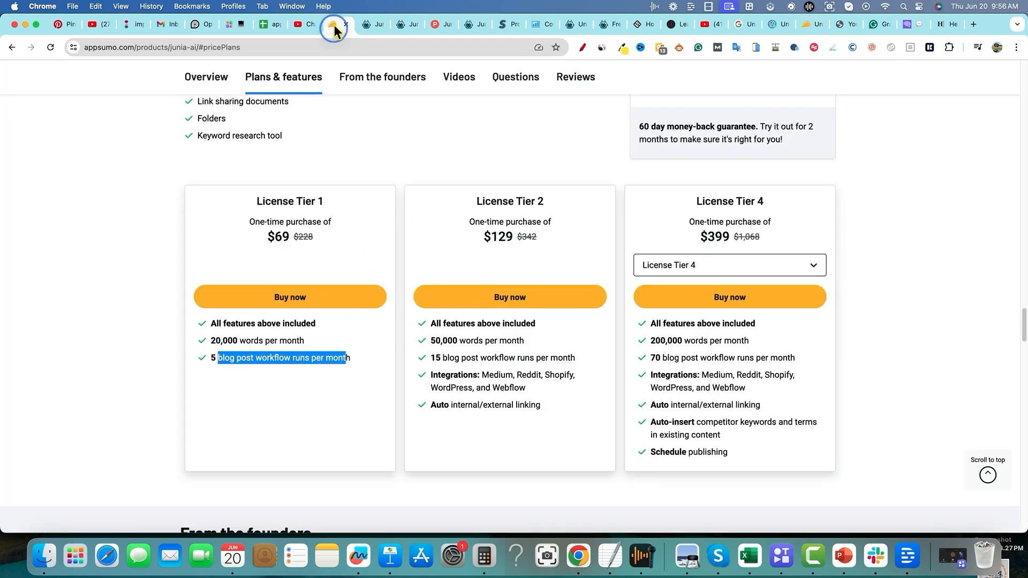
scroll(259, 210, "up", 5)
scroll(216, 321, "down", 1)
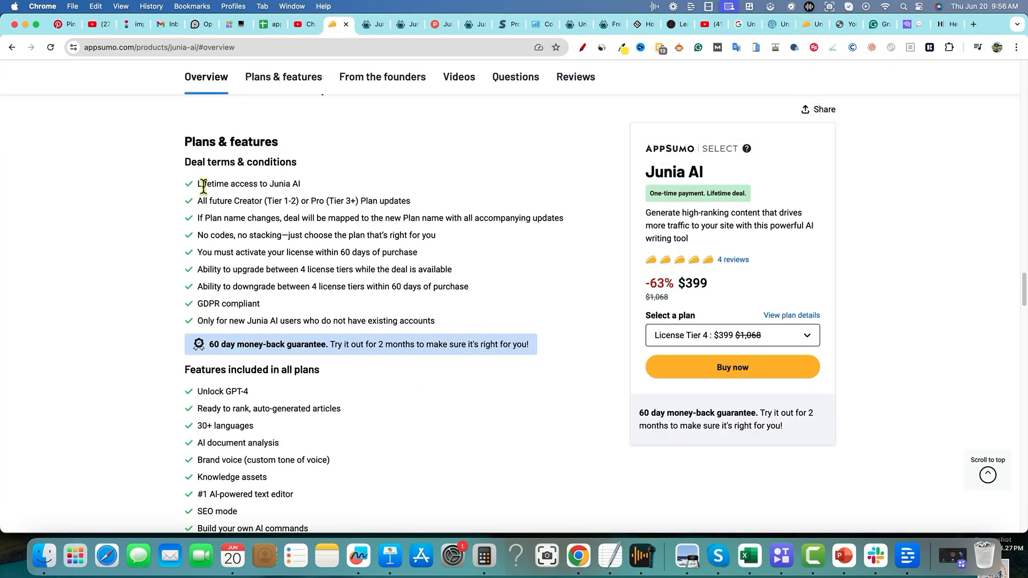
left_click_drag(196, 397, 324, 394)
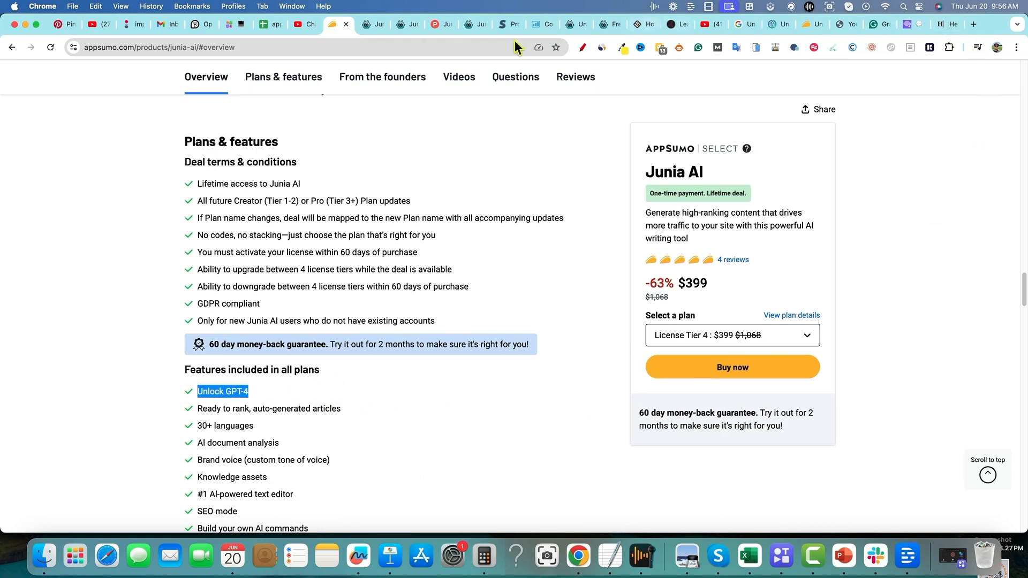
Step: Switch back to Junia AI and open the AI Image (DALL·E 3) generator
left_click(367, 25)
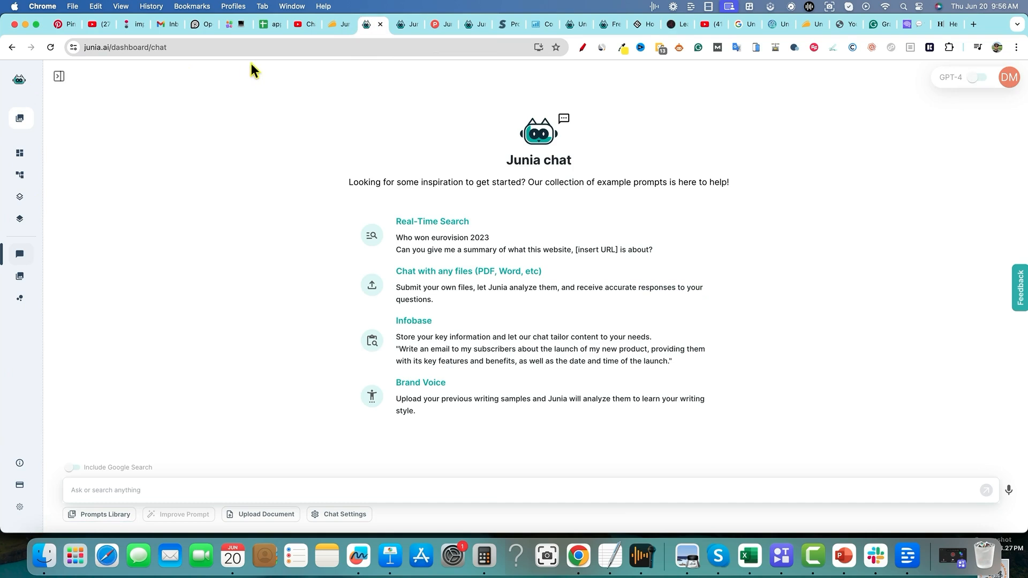
left_click(12, 47)
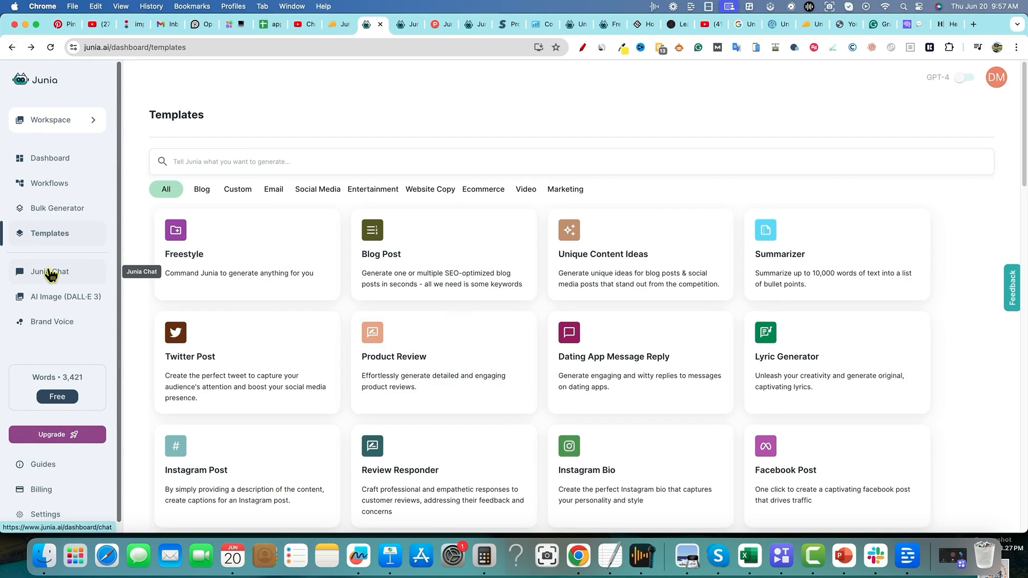
left_click(61, 297)
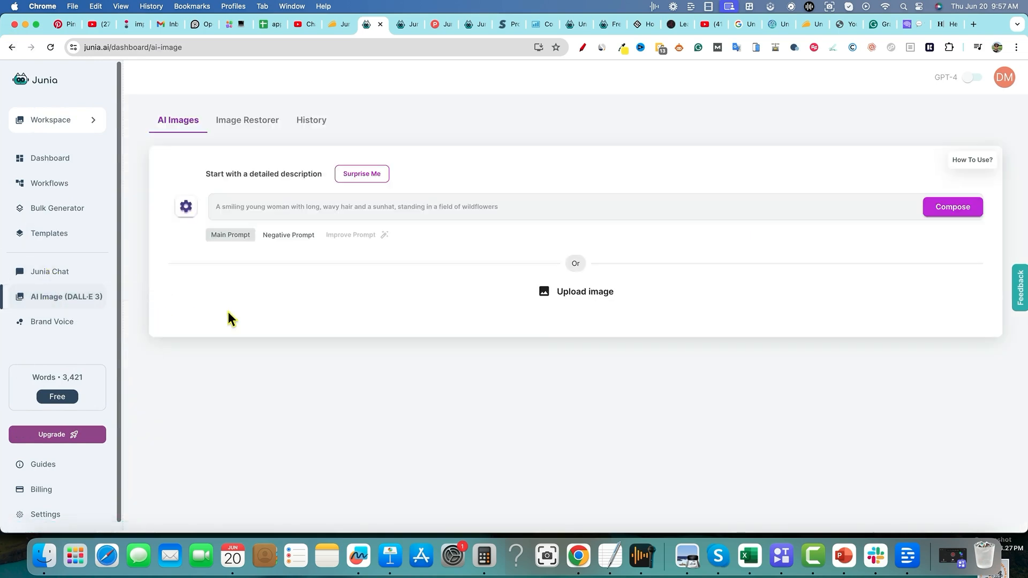
Step: Generate AI images from the prompt "a business man at the office"
left_click(265, 208)
type("a business man at the office")
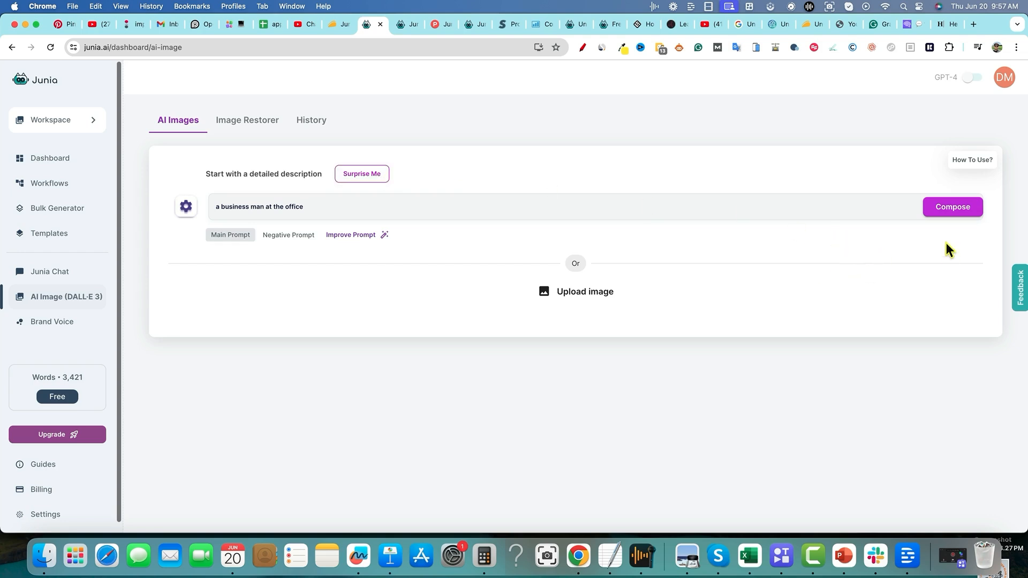
left_click(952, 207)
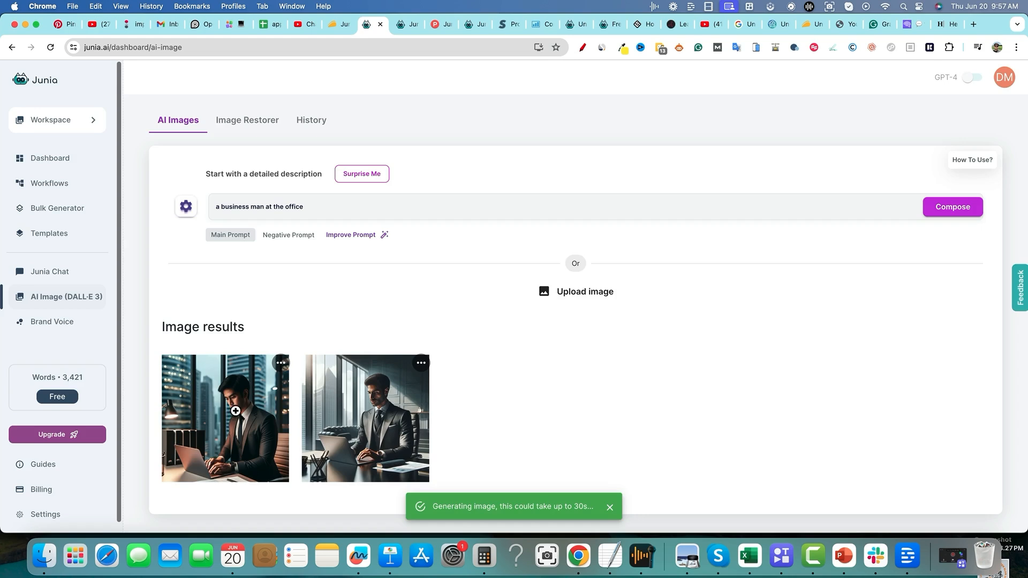
Step: Examine both generated businessman images at full size, and look at the header image of the Unmixr AI review article
left_click(227, 436)
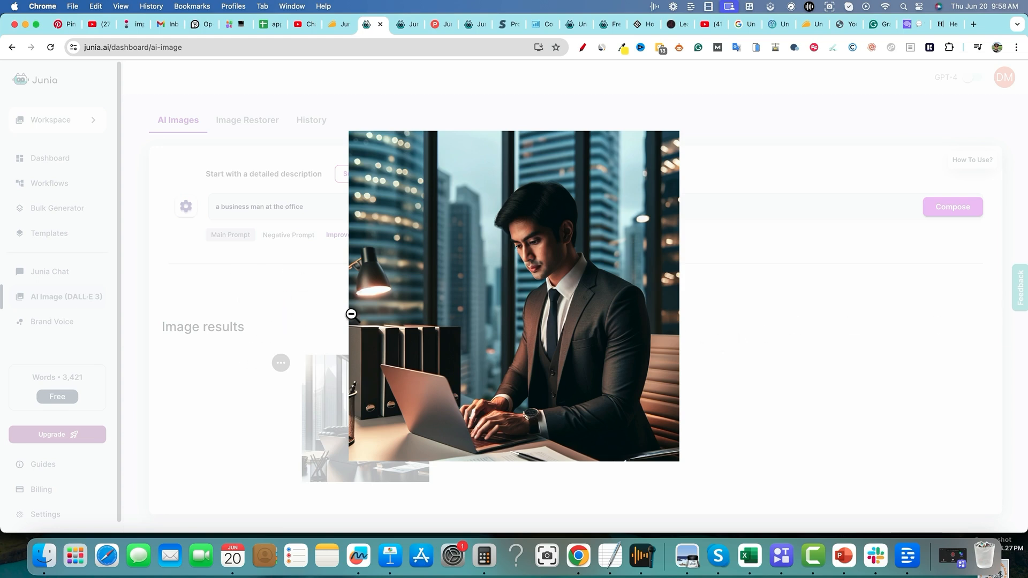
left_click(685, 399)
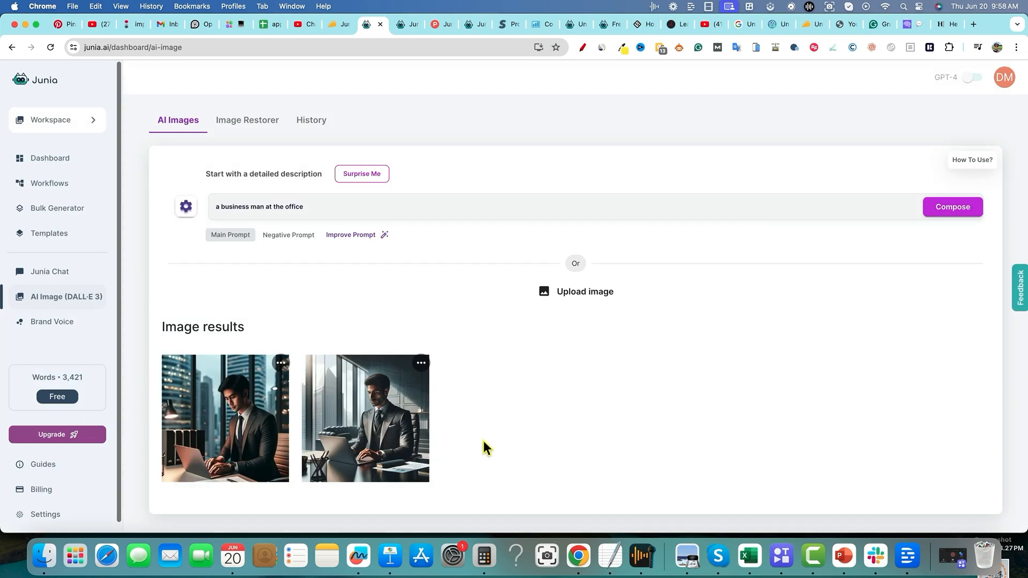
left_click(382, 433)
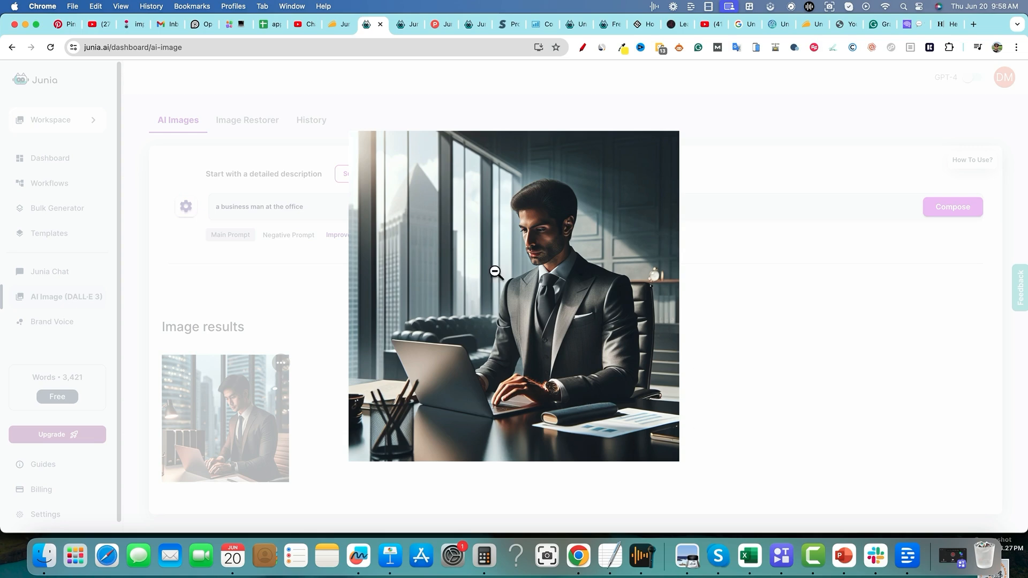
left_click(594, 288)
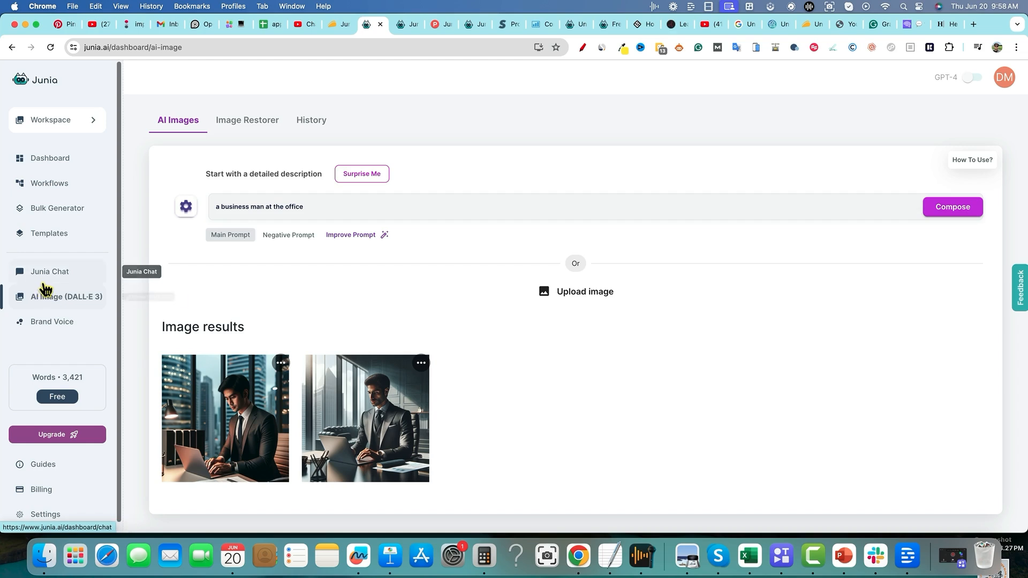
left_click(405, 24)
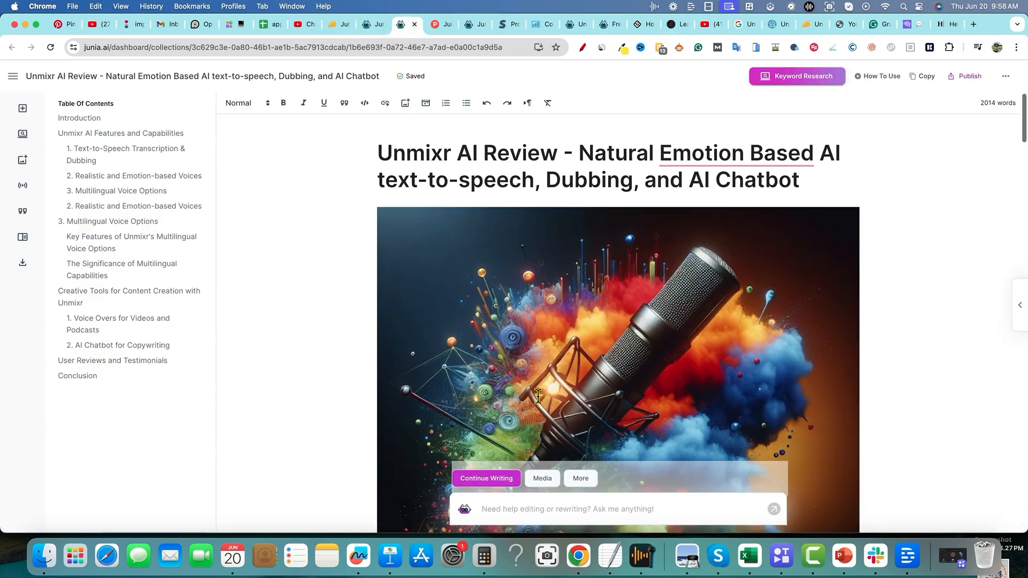
left_click(373, 24)
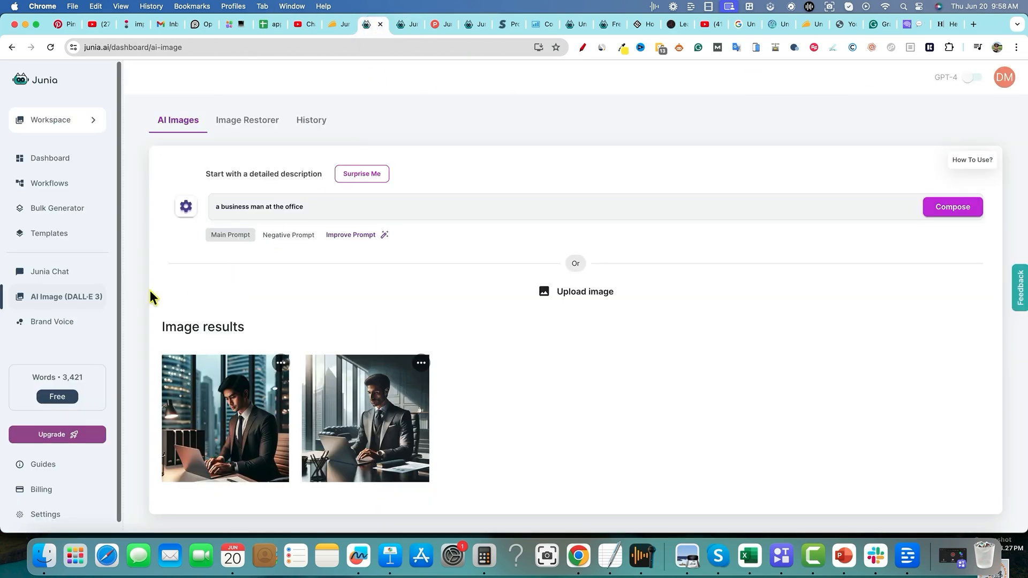
Step: Open the Bulk Generator and examine its Knowledge/Background, Auto linking and Writing Style settings without changing them
left_click(51, 211)
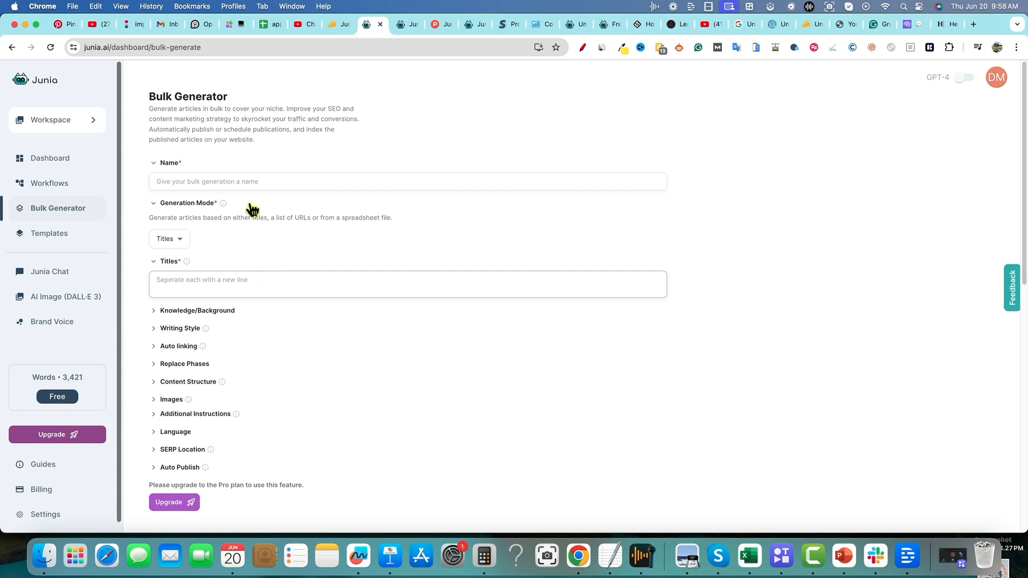
left_click(153, 311)
left_click(153, 311)
left_click(153, 347)
left_click(153, 346)
left_click(153, 328)
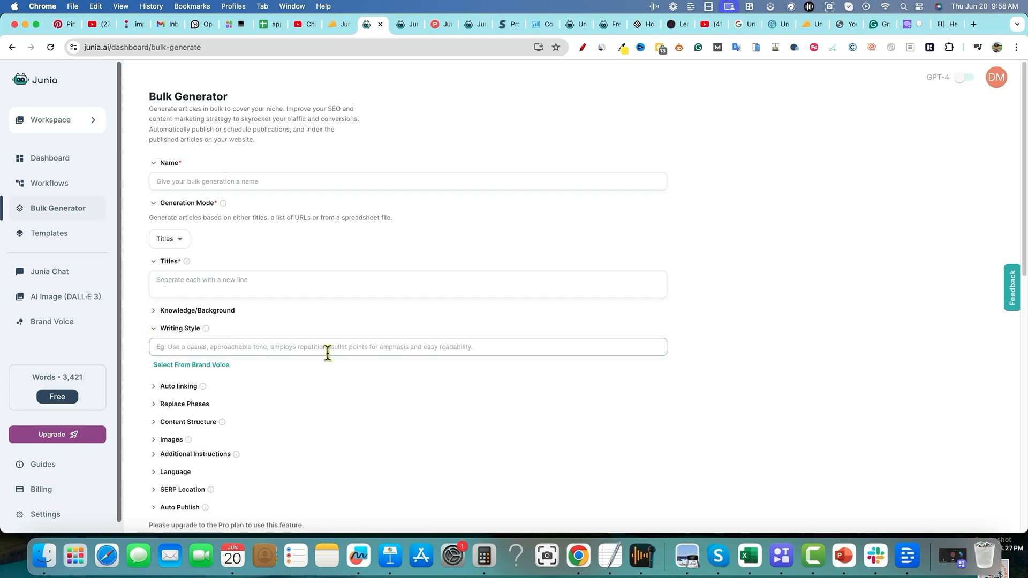
left_click(154, 329)
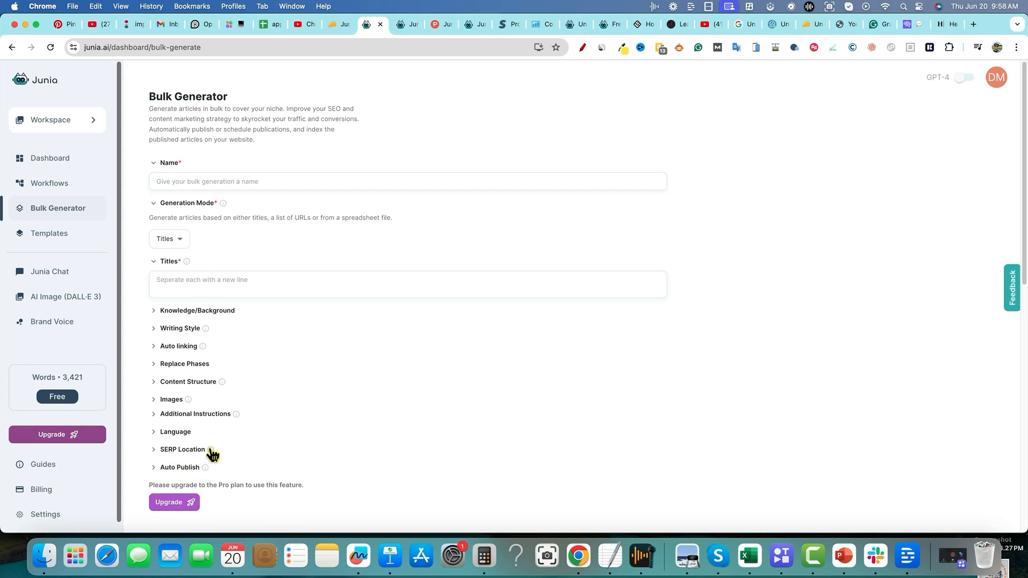
Step: Look through the Bulk Generator's frequently asked questions and return to its settings form
scroll(168, 487, "down", 3)
scroll(172, 454, "down", 10)
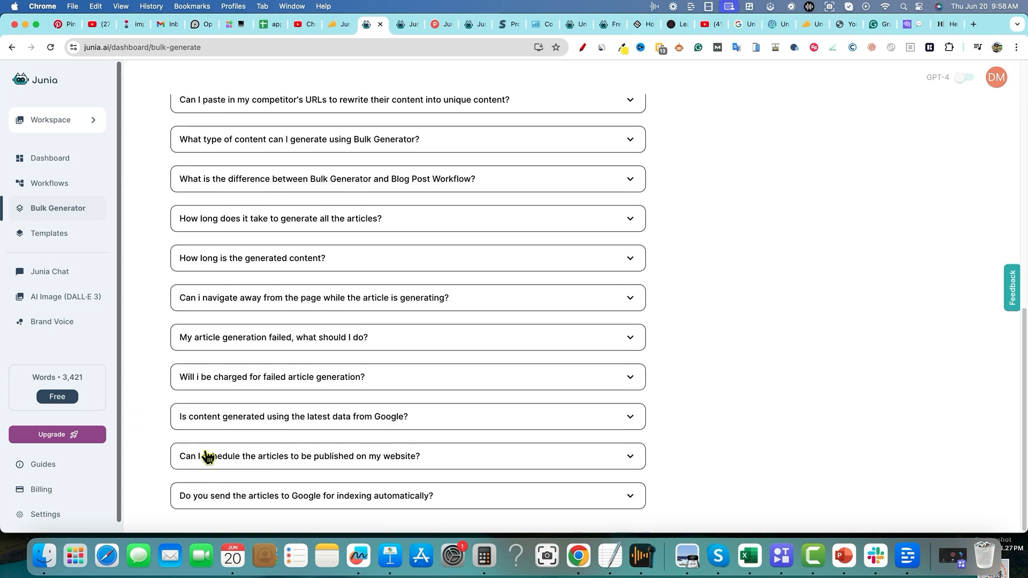
scroll(203, 455, "up", 15)
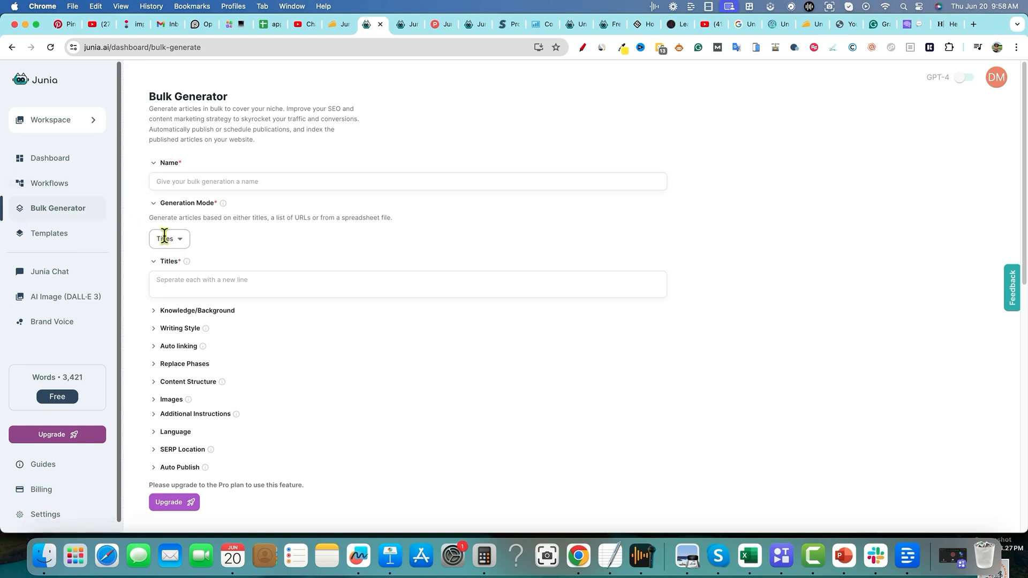
scroll(182, 279, "down", 10)
scroll(202, 319, "up", 12)
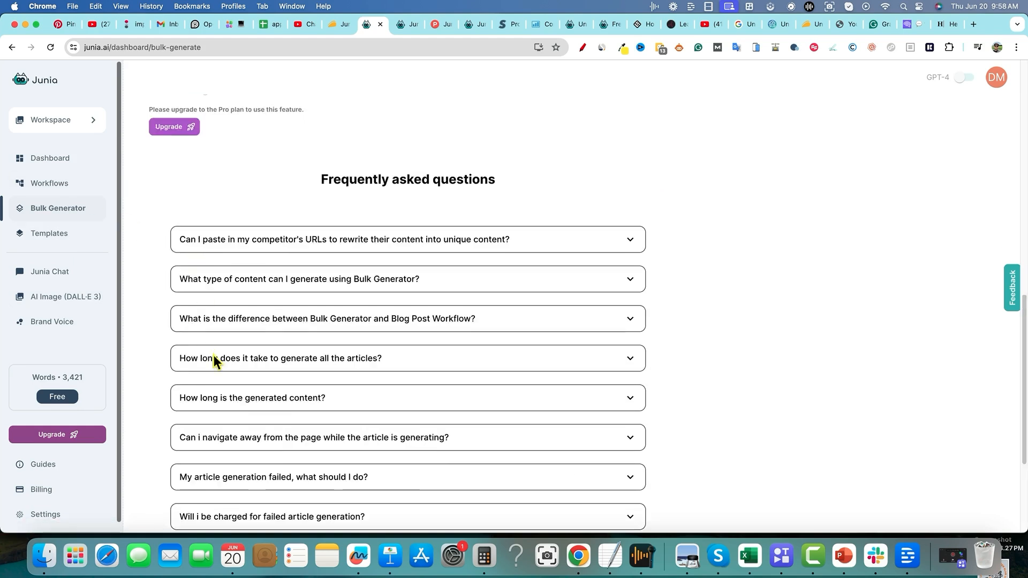
Step: Check the integration choices under the Bulk Generator's Auto Publish setting and open the page for creating a new integration
left_click(162, 469)
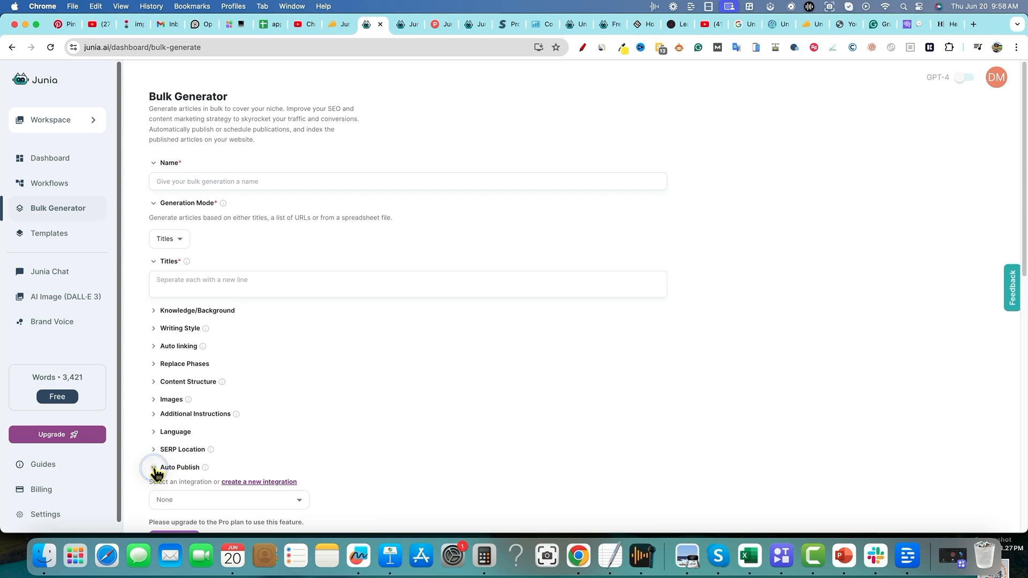
scroll(219, 480, "down", 2)
scroll(218, 475, "down", 2)
left_click(298, 381)
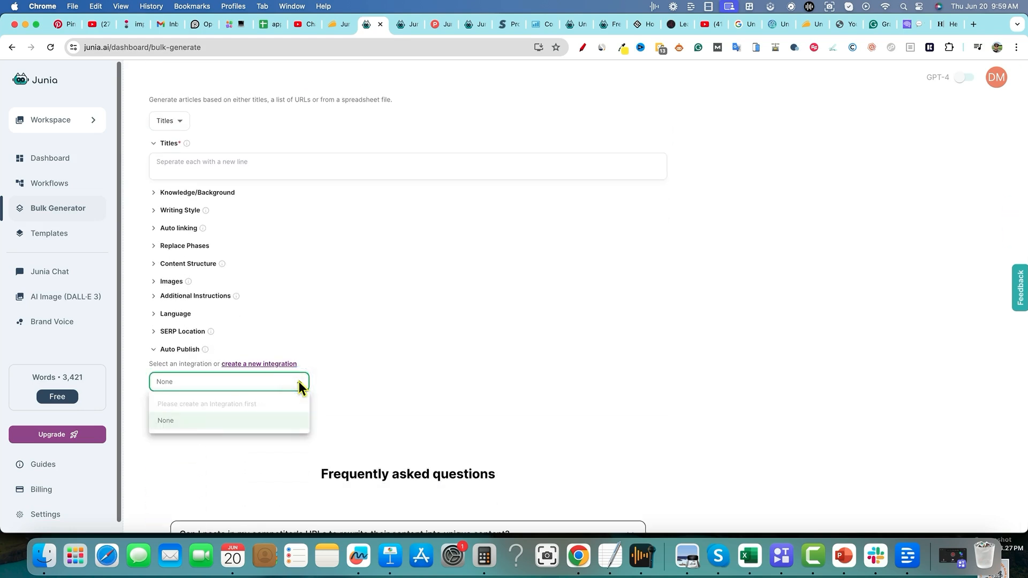
left_click(298, 381)
left_click(273, 365)
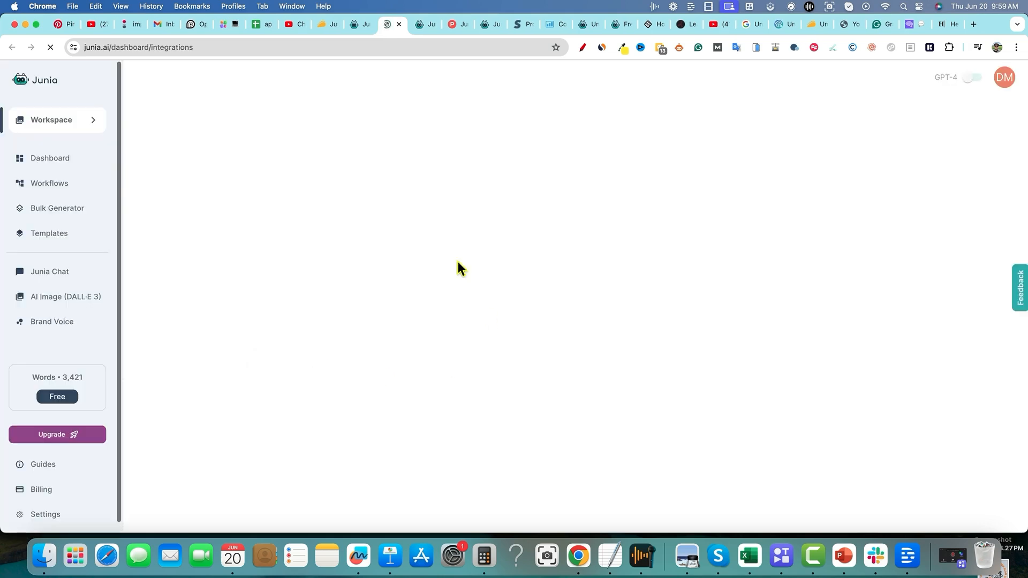
Step: Review the website connection and publishing platforms offered on the Integrations page
scroll(660, 359, "down", 3)
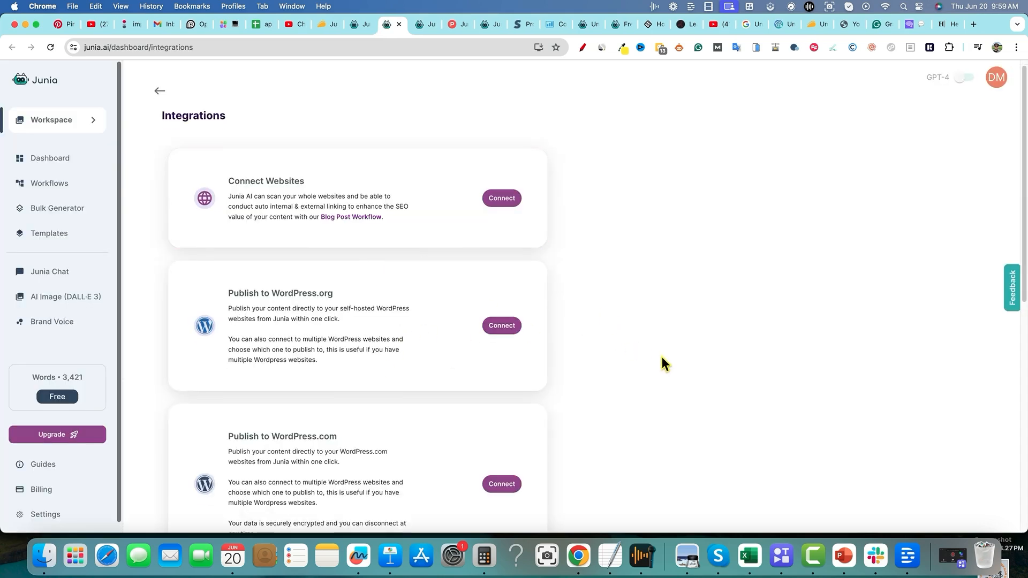
scroll(601, 377, "down", 3)
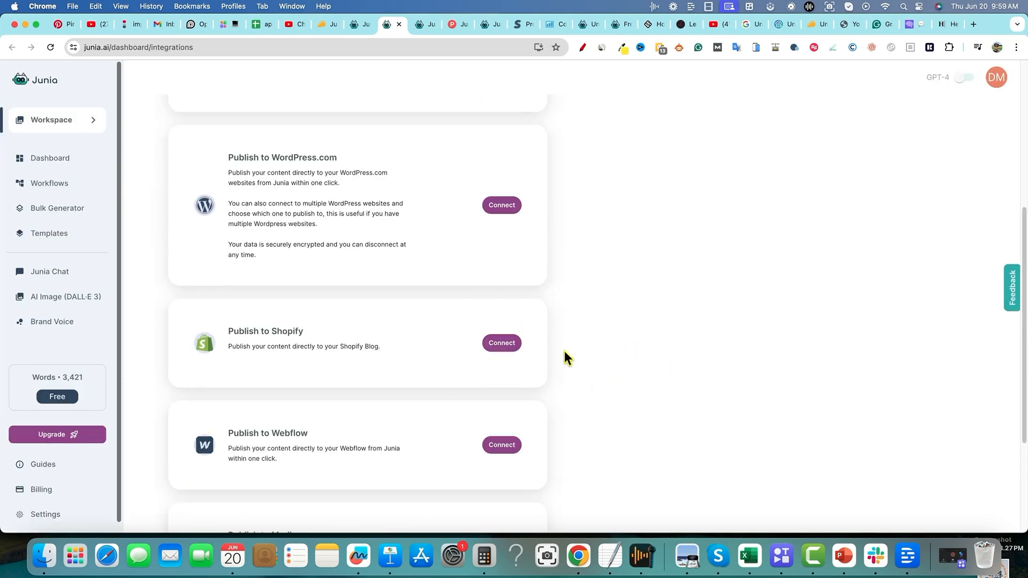
scroll(575, 369, "down", 4)
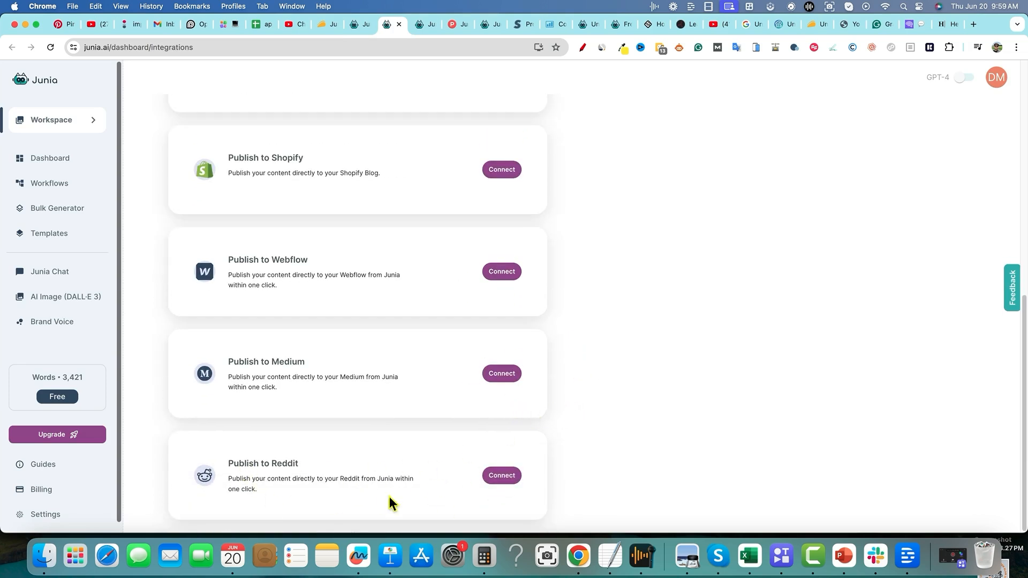
scroll(168, 377, "up", 10)
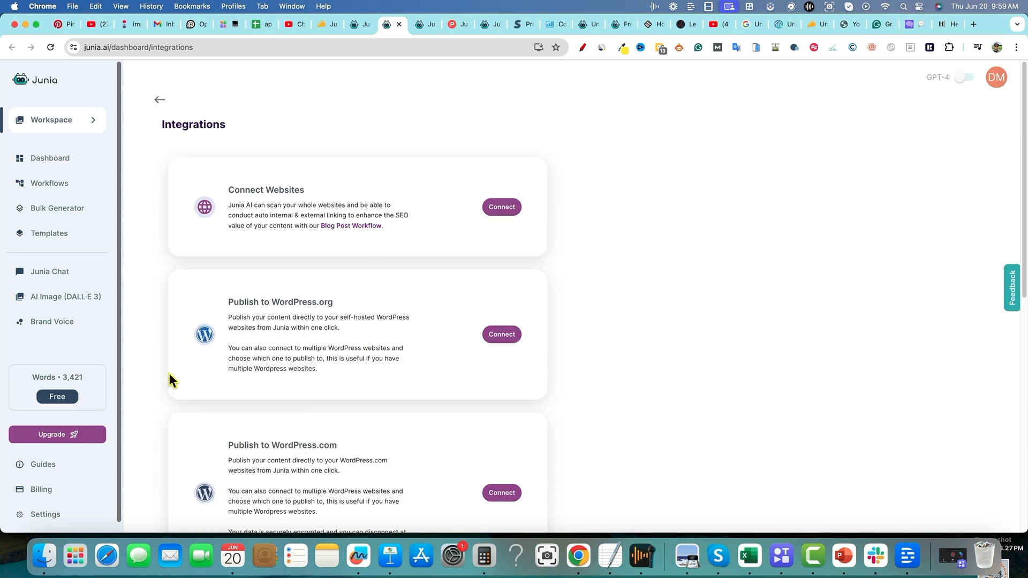
Step: Open Brand Voice, read through its how-to-use guide, and close the guide to return to the Brand Voice form
left_click(58, 323)
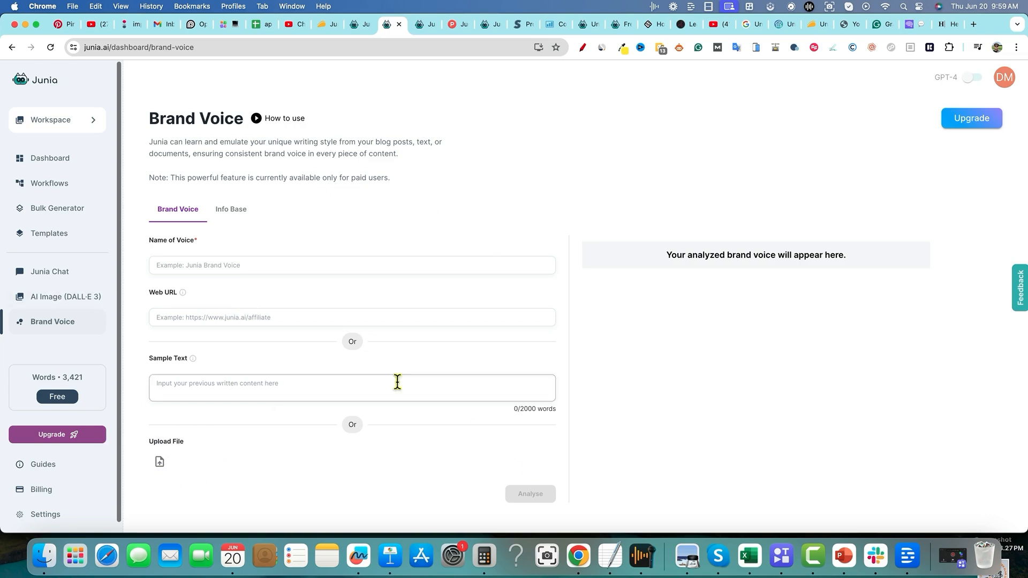
left_click(283, 120)
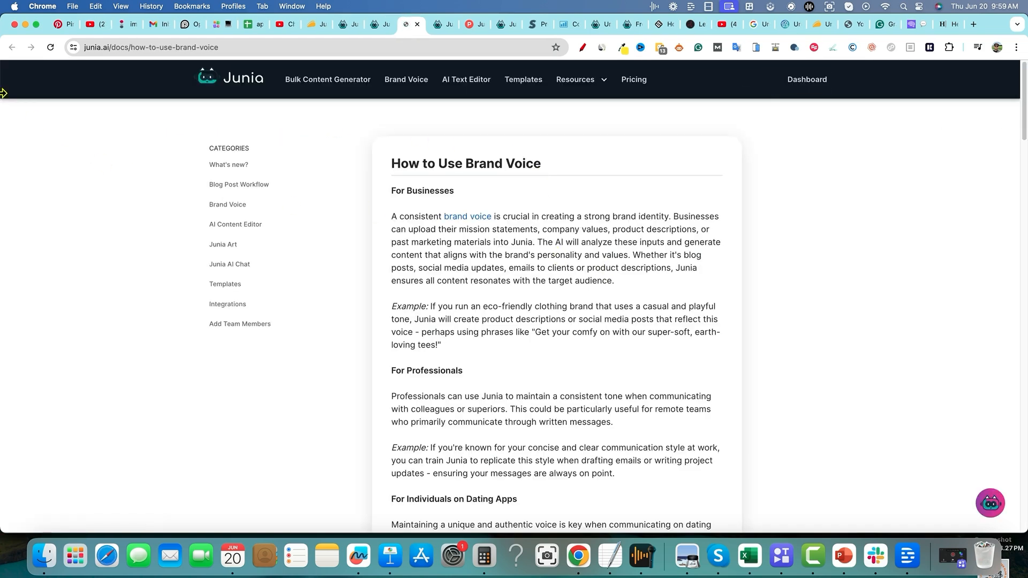
scroll(629, 290, "down", 10)
scroll(632, 298, "down", 5)
scroll(631, 300, "up", 15)
left_click(417, 24)
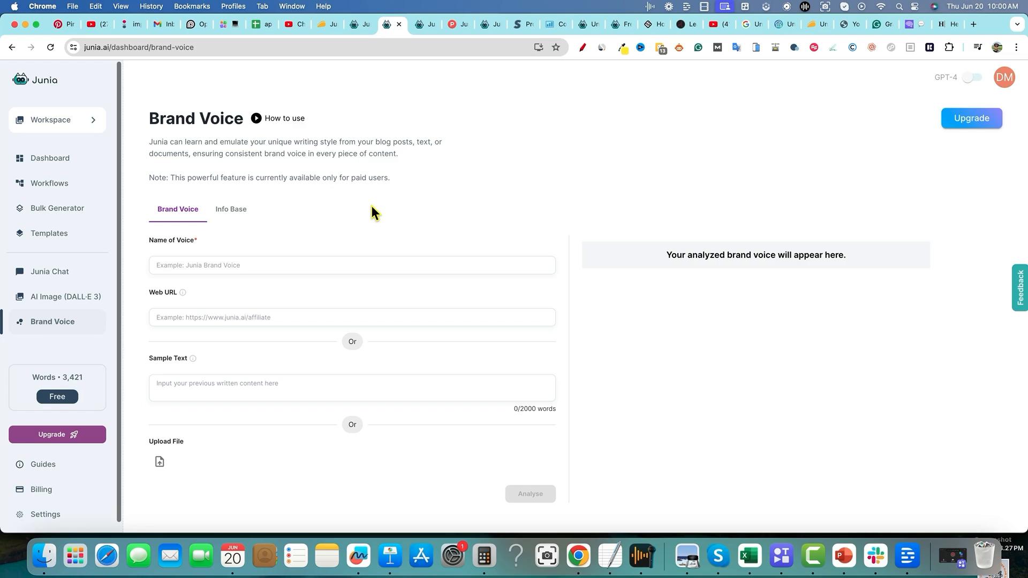
Step: Open the AI Article Rewriter workflow and examine its Topic, Headline, Original Articles and Text fields without filling them in
left_click(53, 188)
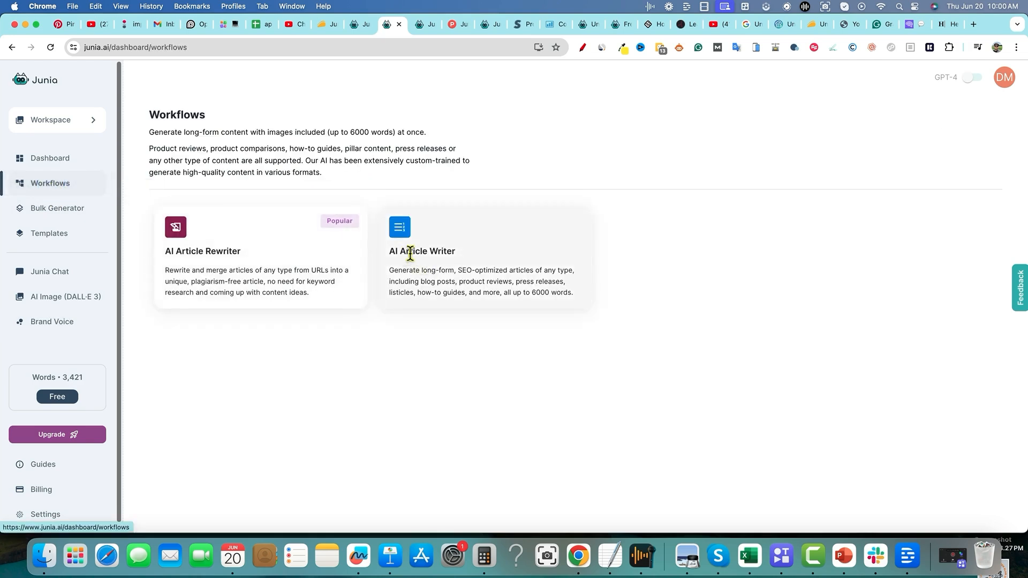
left_click(221, 252)
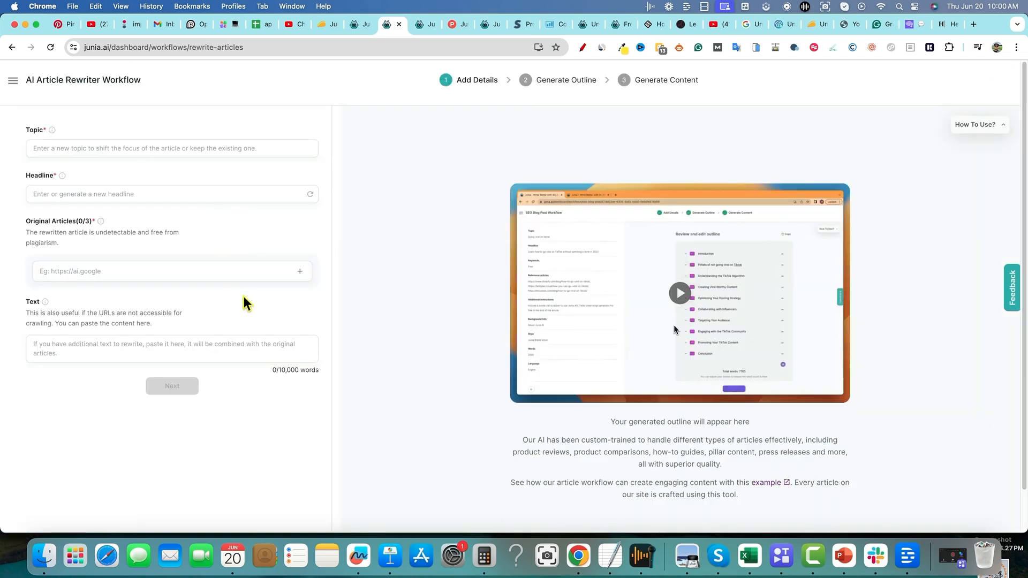
left_click(136, 148)
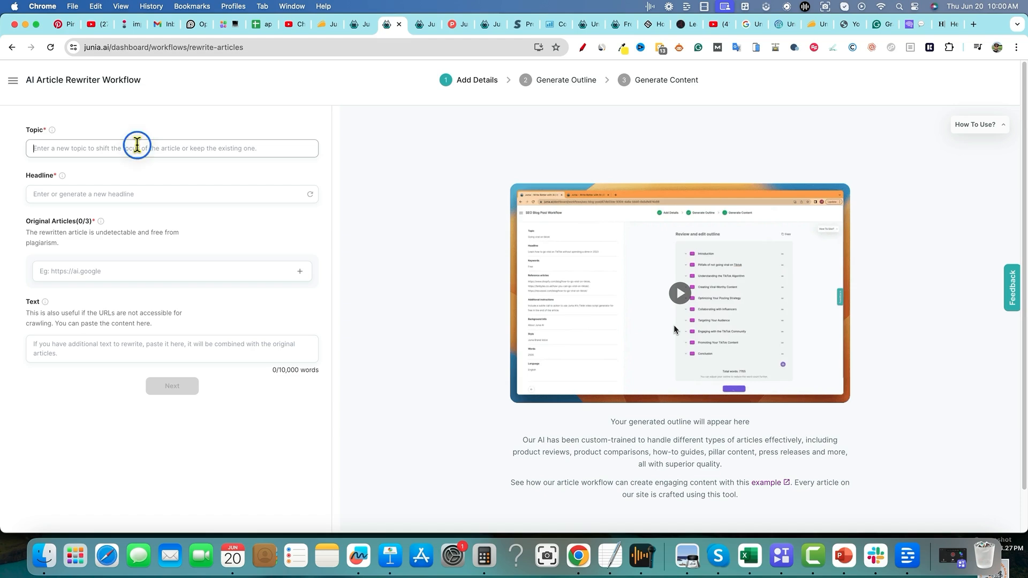
left_click(124, 195)
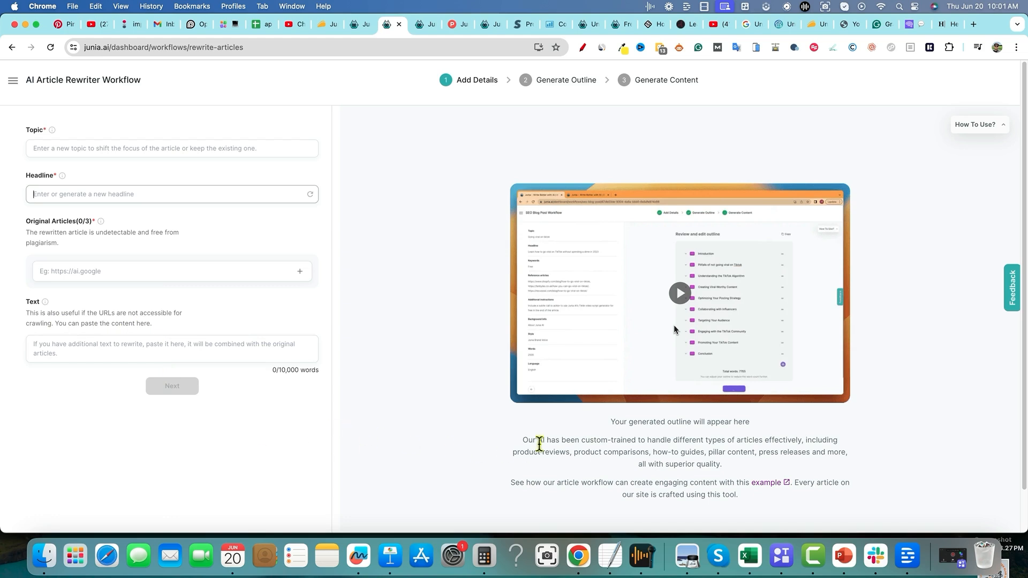
left_click(79, 351)
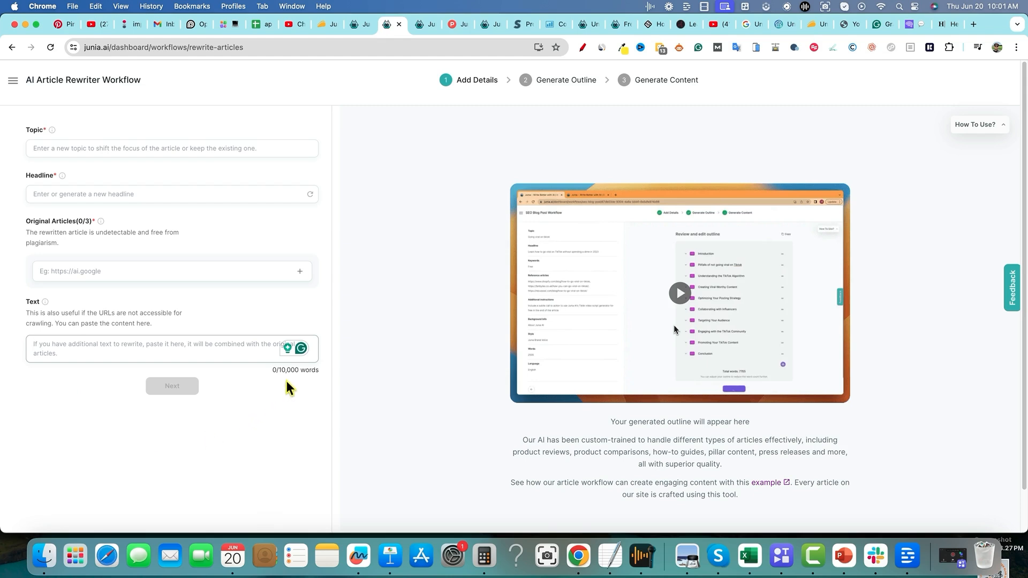
left_click(109, 274)
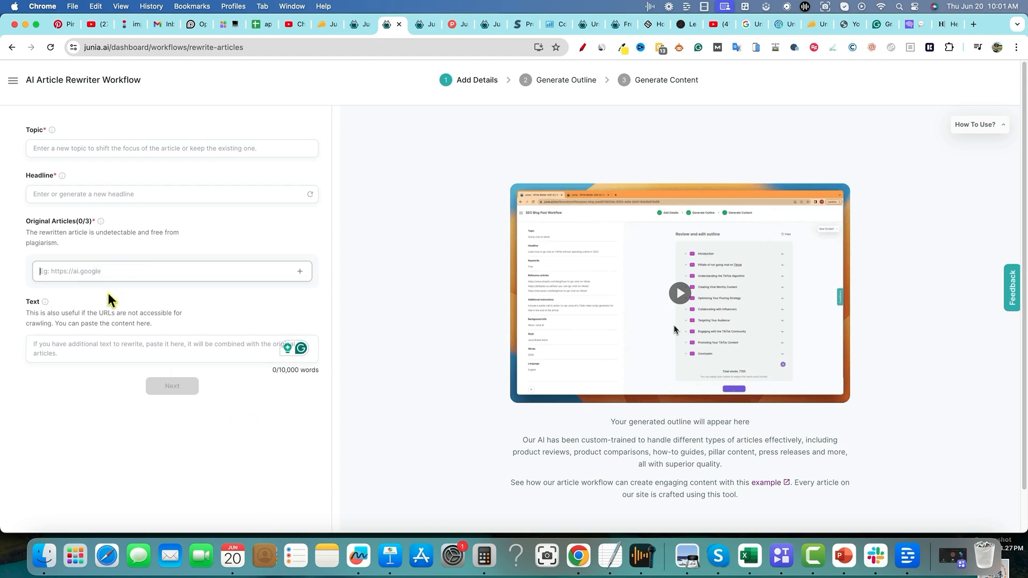
left_click(284, 299)
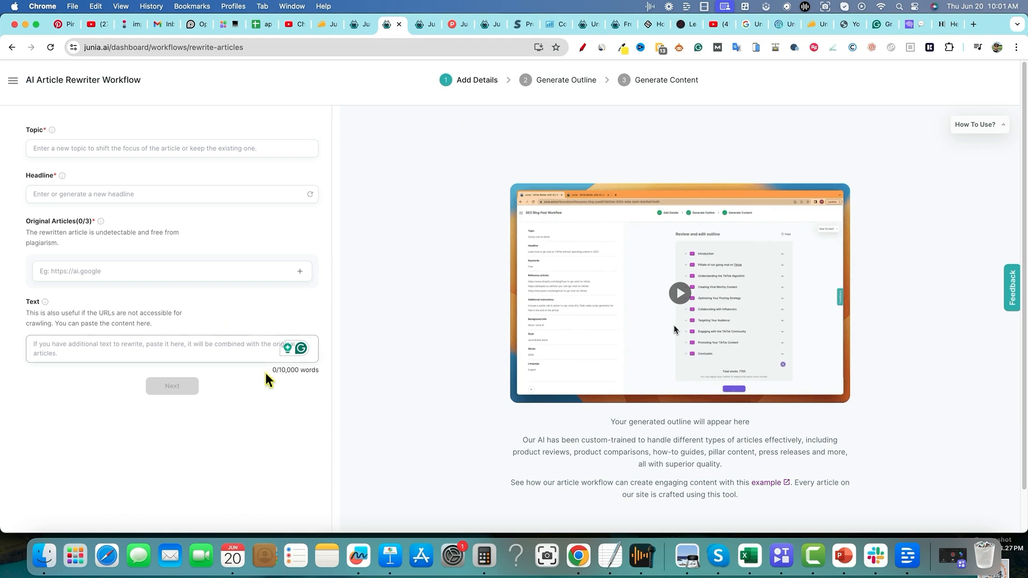
Step: Return to the Junia dashboard and open the AI Article Writer workflow
left_click(14, 81)
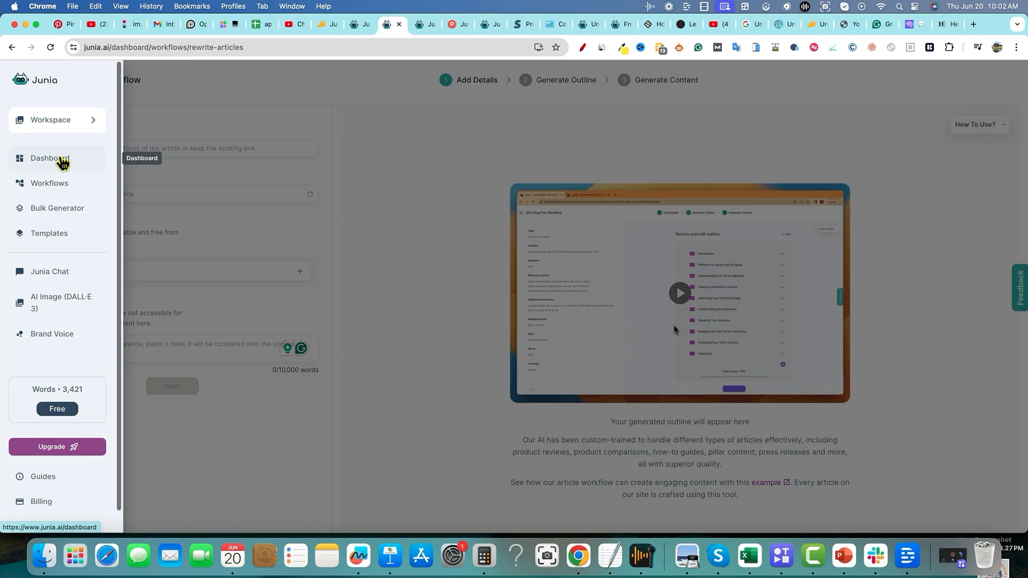
left_click(63, 160)
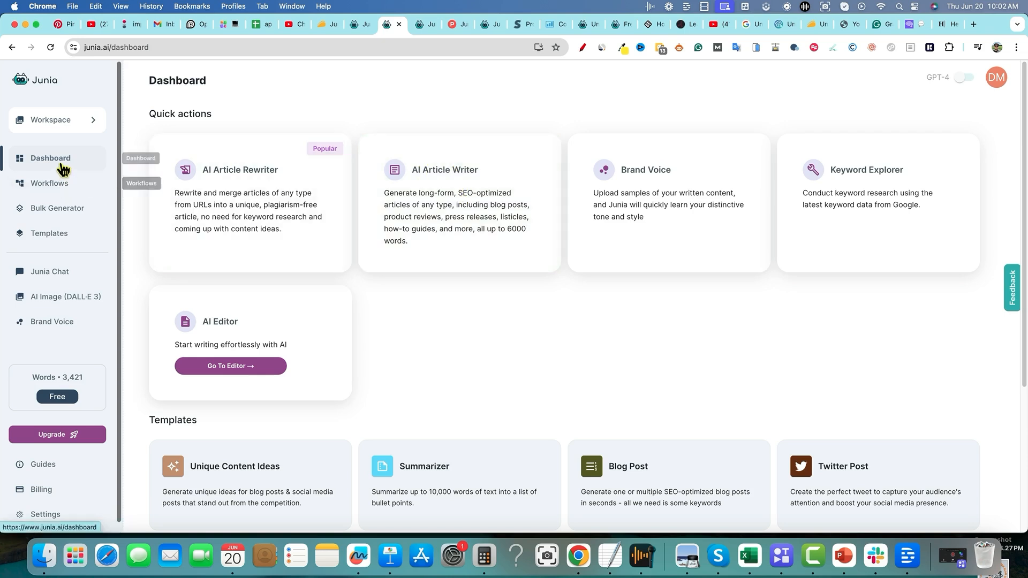
left_click(437, 184)
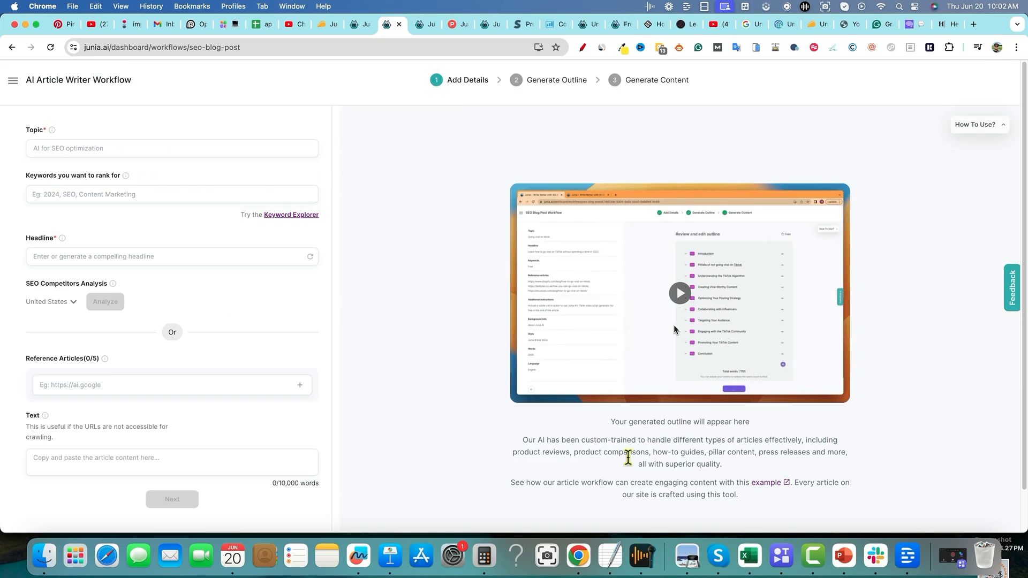
Step: Switch to the Excel AI Testing sheet and copy "how to train a puppy to pee outside" from the Claude Opus article's note
left_click(749, 555)
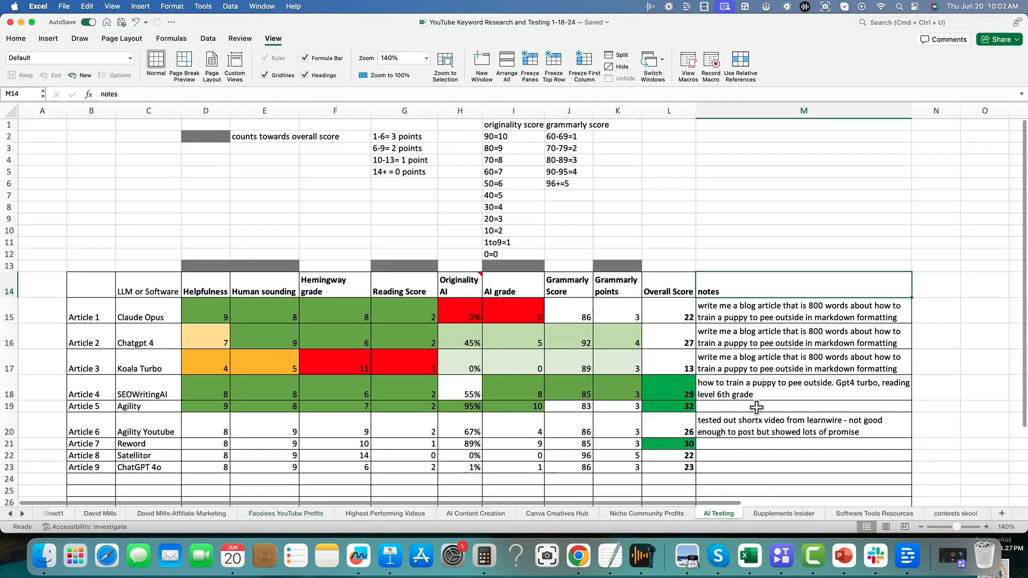
left_click(760, 317)
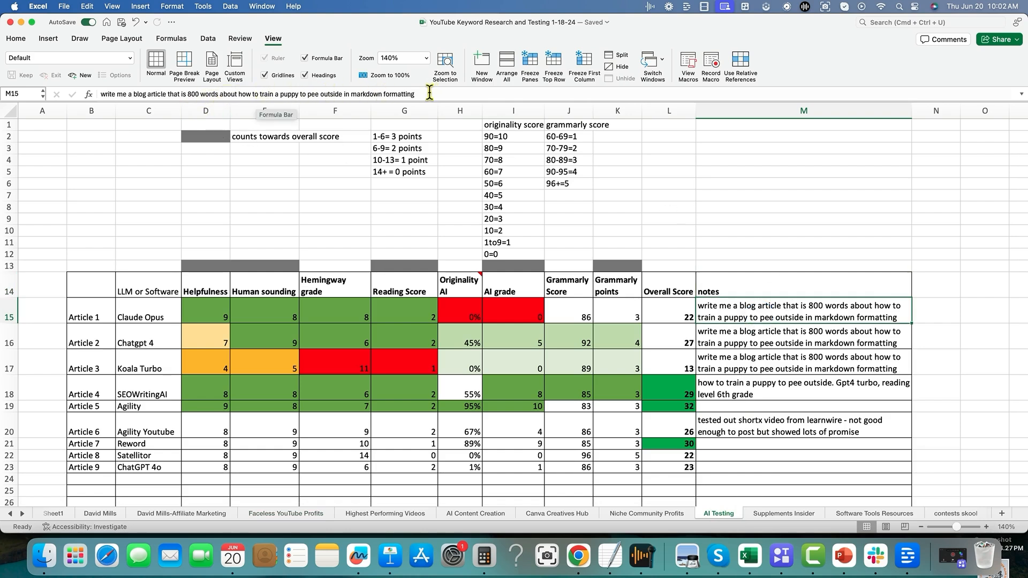
left_click_drag(342, 94, 238, 89)
key("super+c")
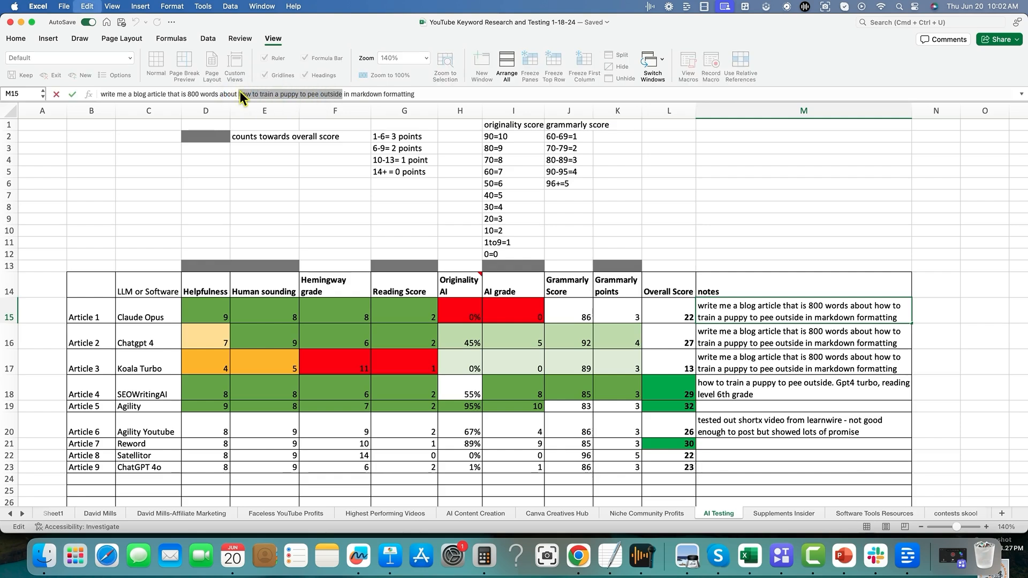
Step: Return to Chrome and enter "how to train a puppy to pee outside" as the article's topic, target keyword and headline
key("super+Tab")
left_click(85, 147)
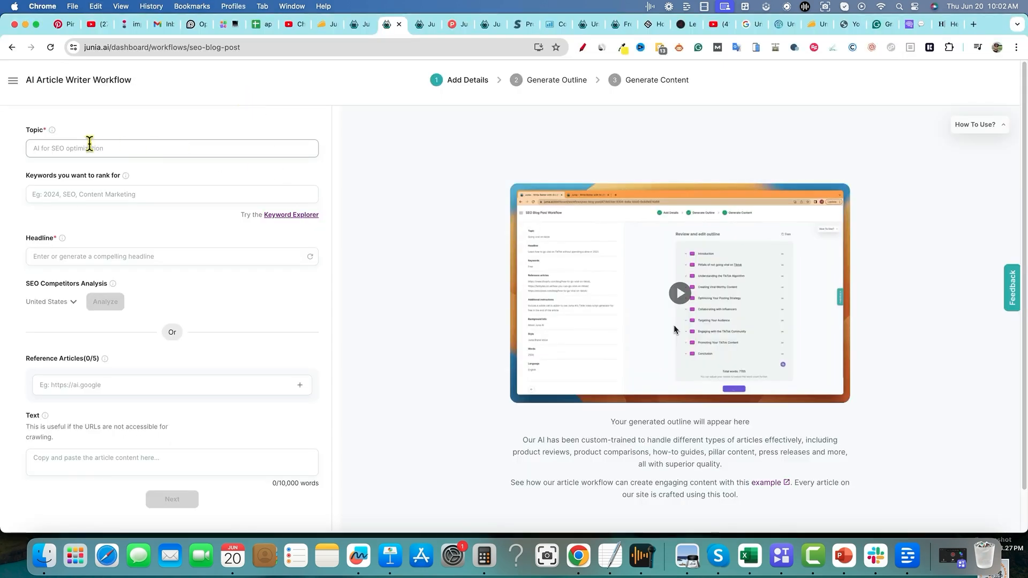
key("super+v")
left_click(80, 191)
key("super+v")
left_click(83, 260)
key("super+v")
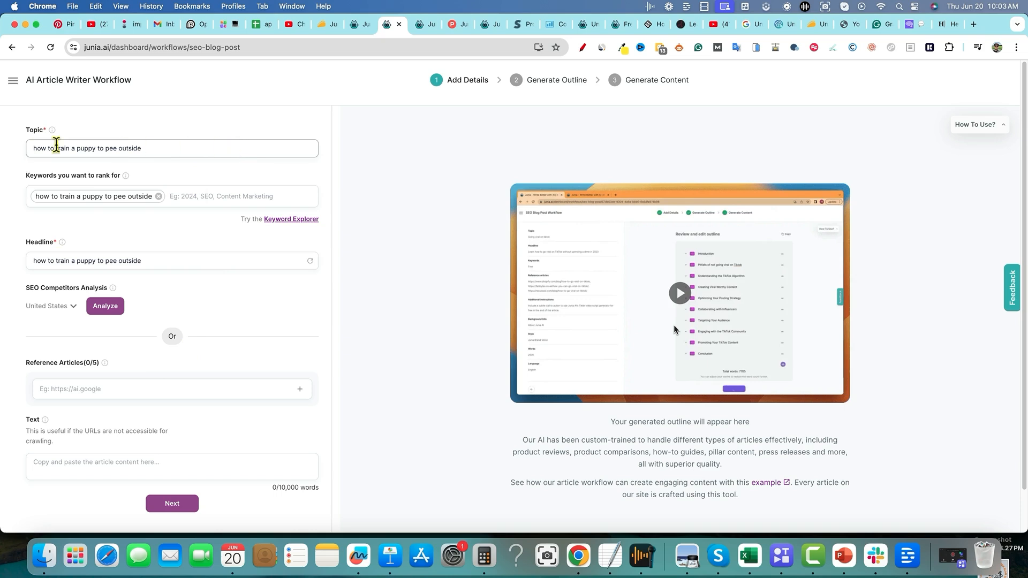
Step: Run the SEO competitors analysis, add the Humane Society and FernDog Training articles as references, and proceed to the outline settings
scroll(193, 338, "down", 1)
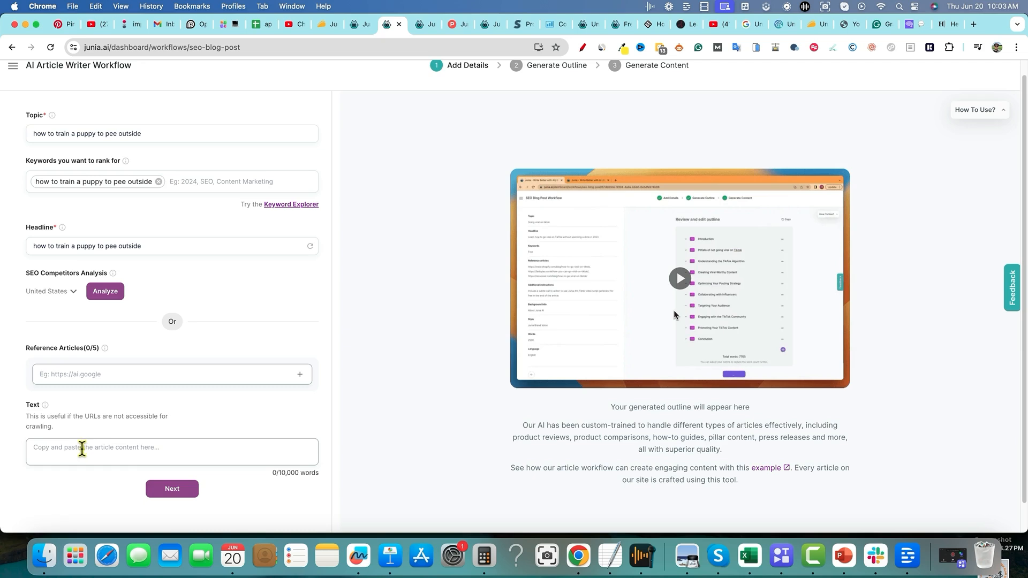
left_click(120, 295)
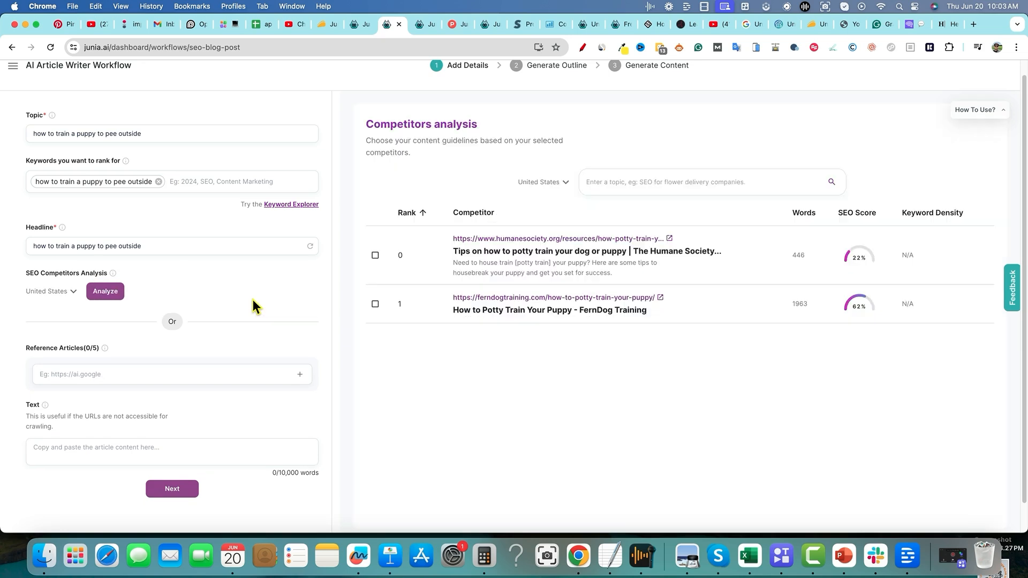
left_click(376, 255)
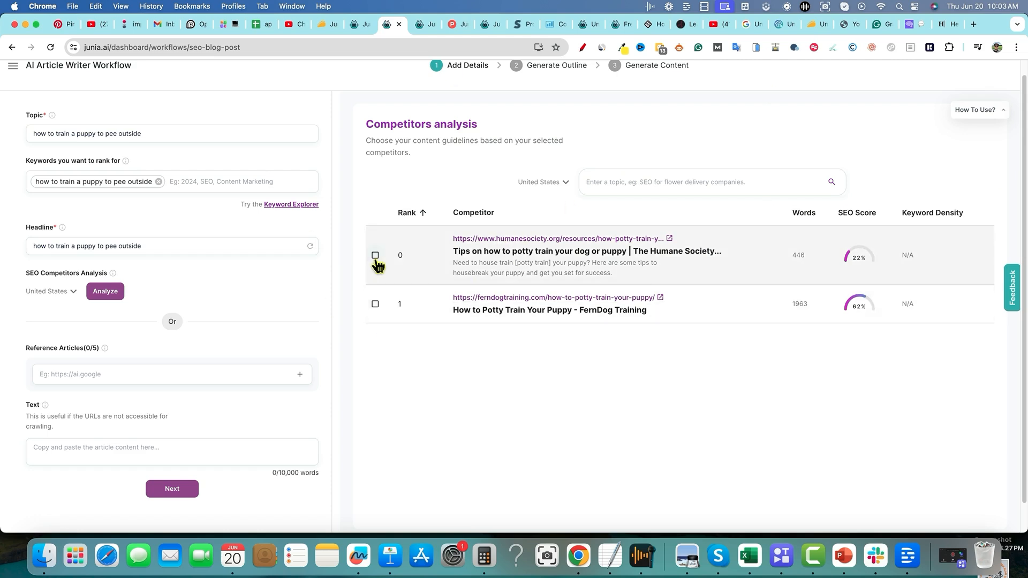
left_click(375, 304)
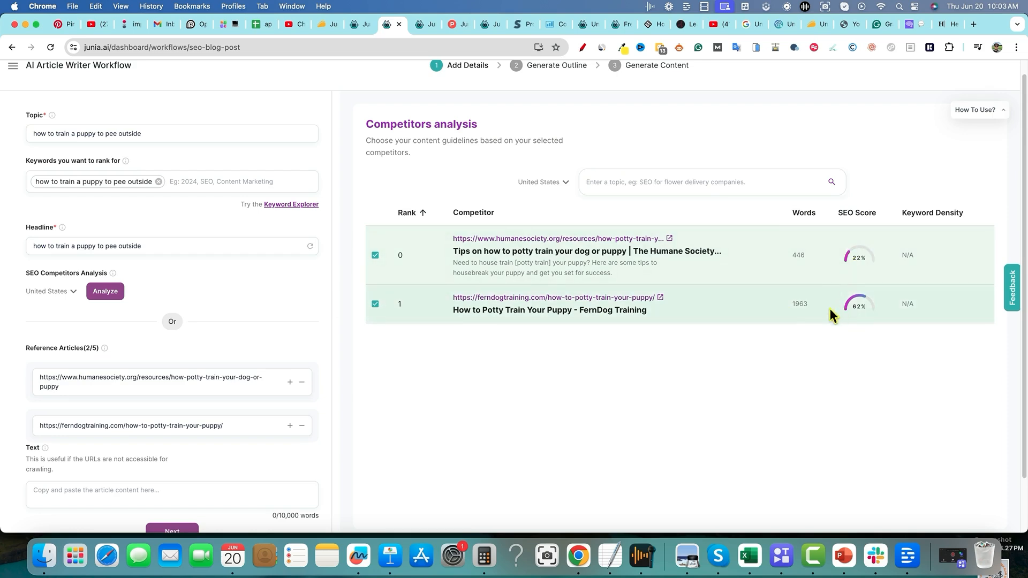
scroll(193, 503, "down", 2)
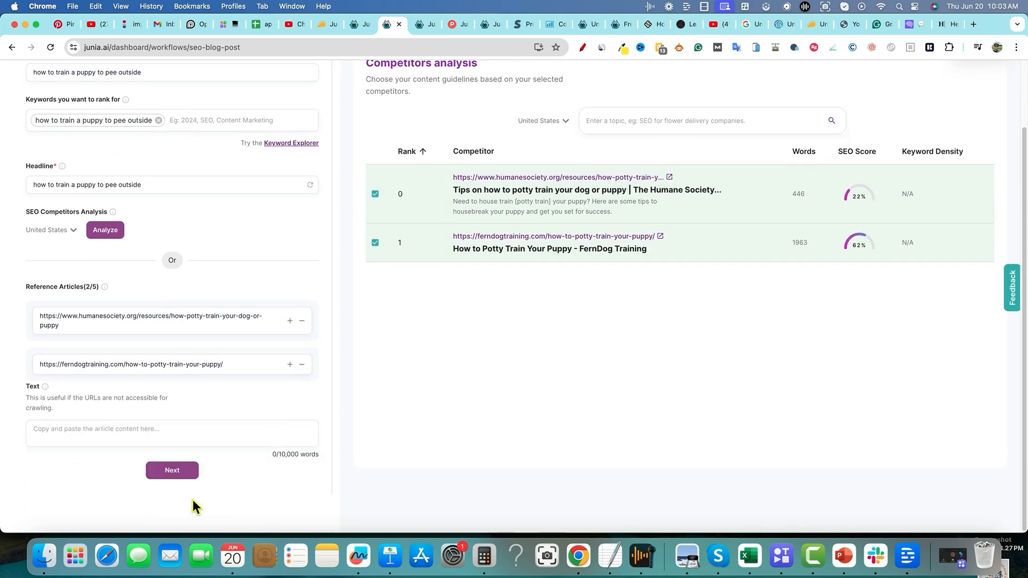
left_click(172, 471)
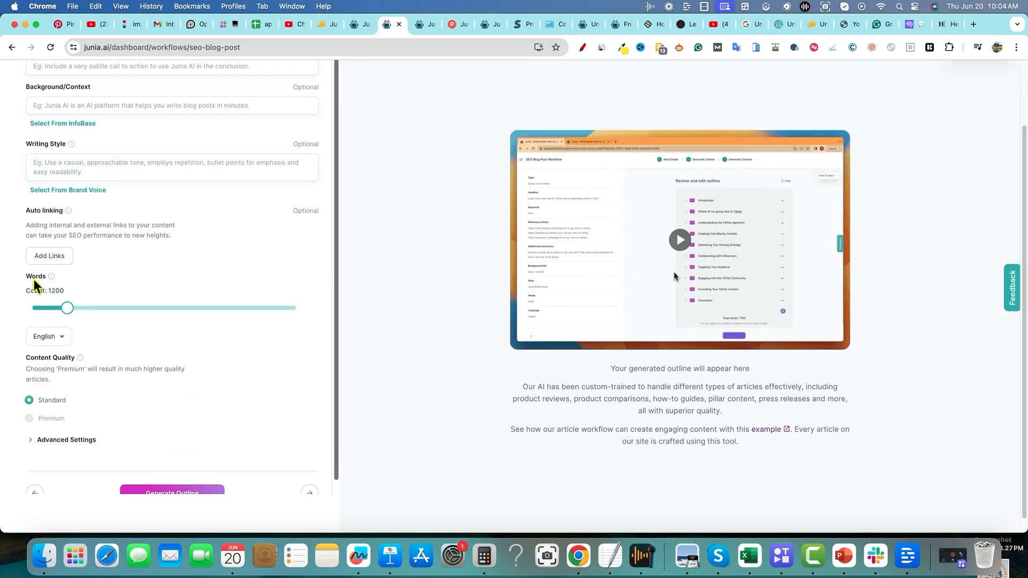
Step: Set the article's word count to 1000, and view the Auto Linking options without adding any links
mouse_move(66, 311)
left_click_drag(68, 316, 24, 316)
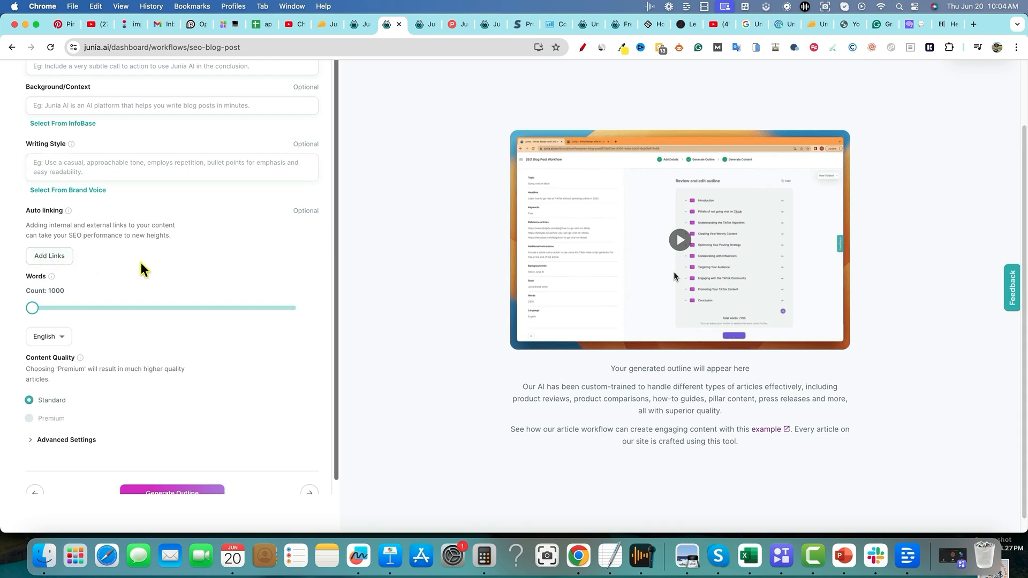
left_click(60, 259)
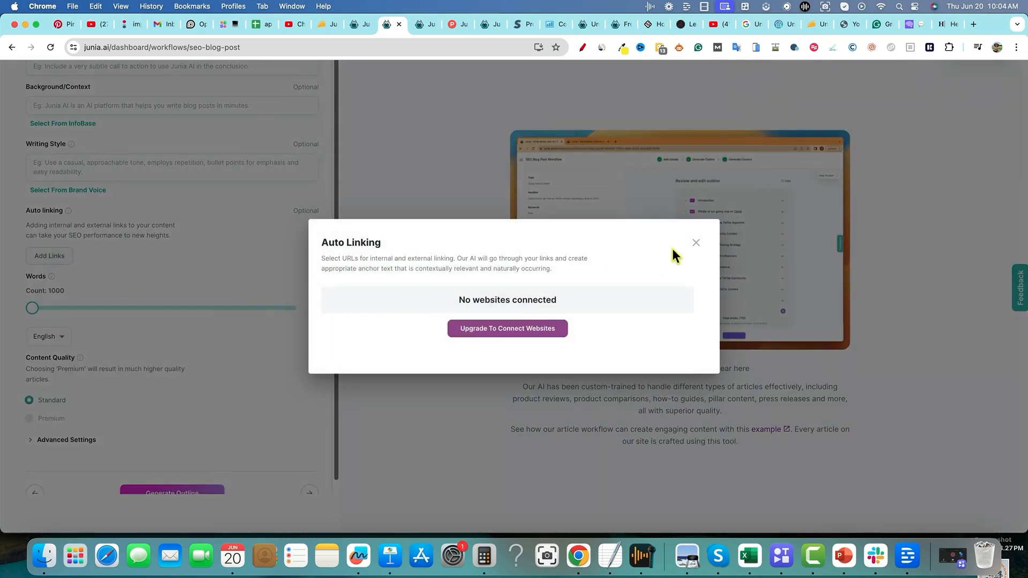
left_click(695, 243)
Step: Set the writing style to "first person, story telling, casual, helpful, friendly"
scroll(55, 240, "up", 3)
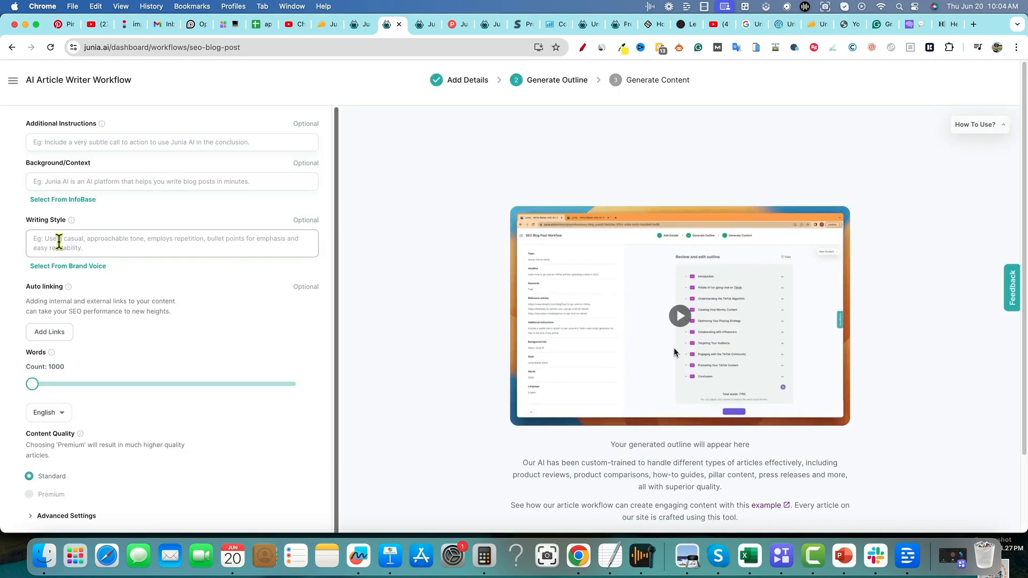
left_click(56, 244)
type("first person, story telling, casual, hel")
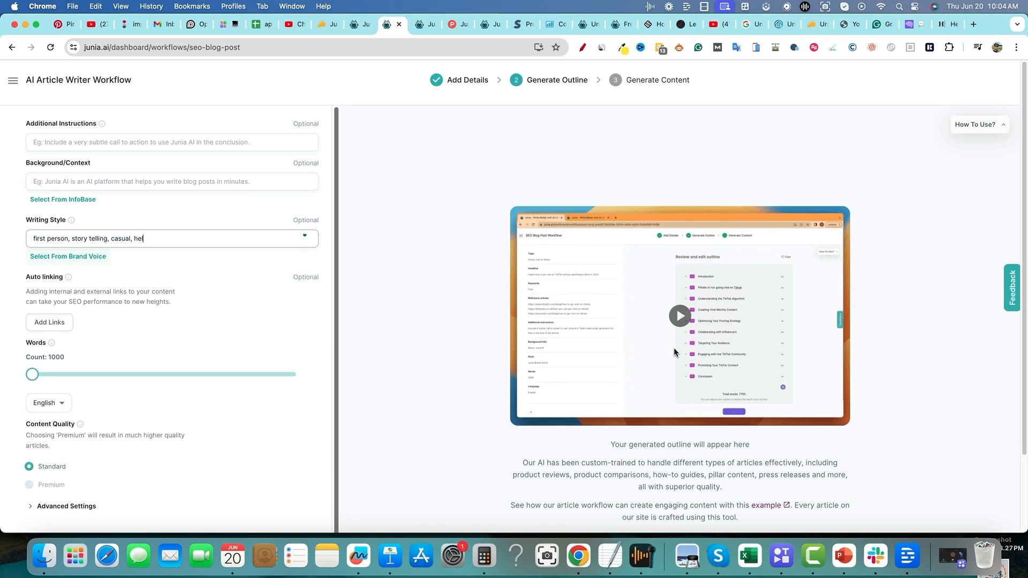
type(", friendly")
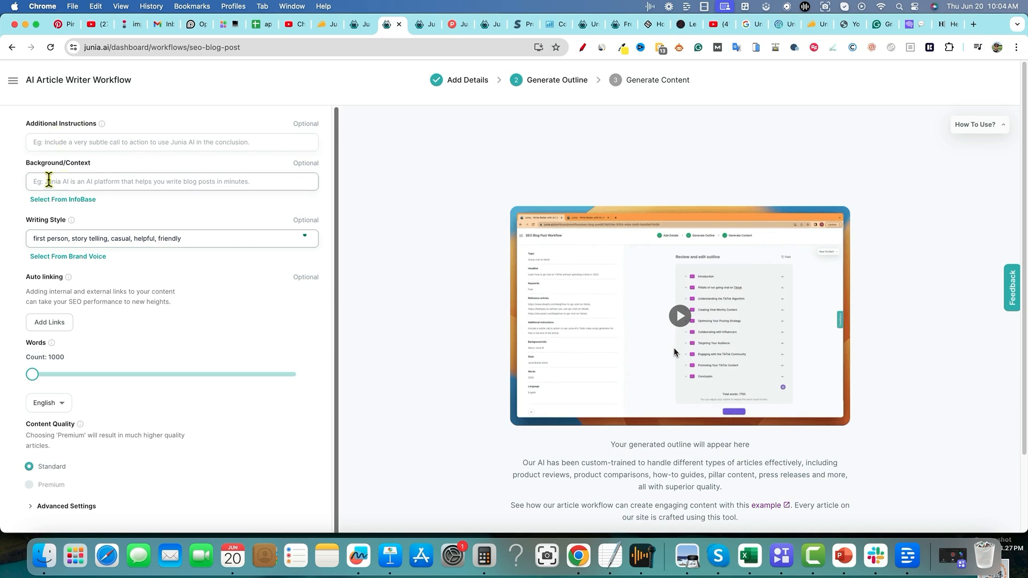
Step: Include the meta title and description in the Advanced Settings, and generate the article outline
scroll(141, 346, "down", 4)
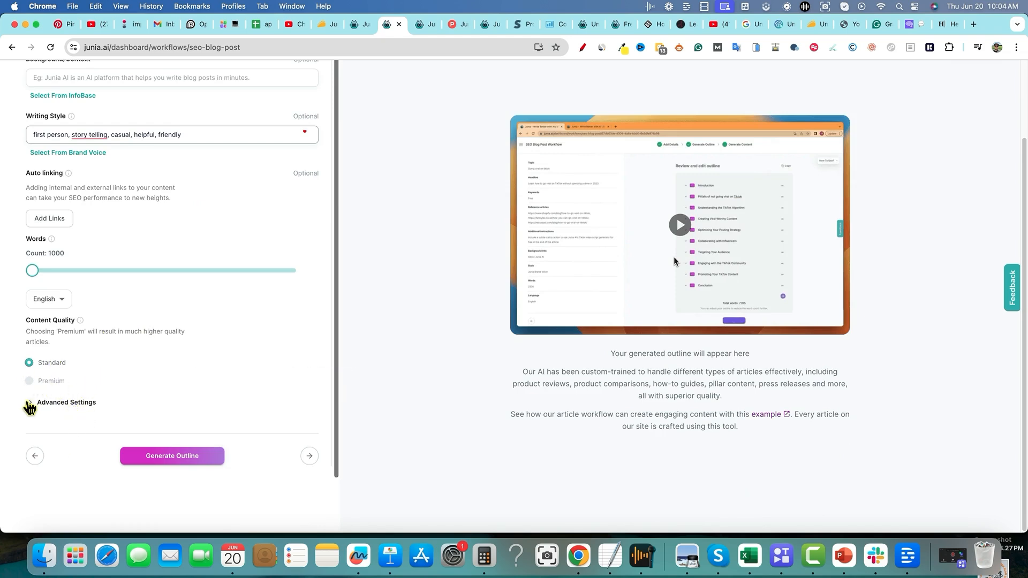
left_click(29, 404)
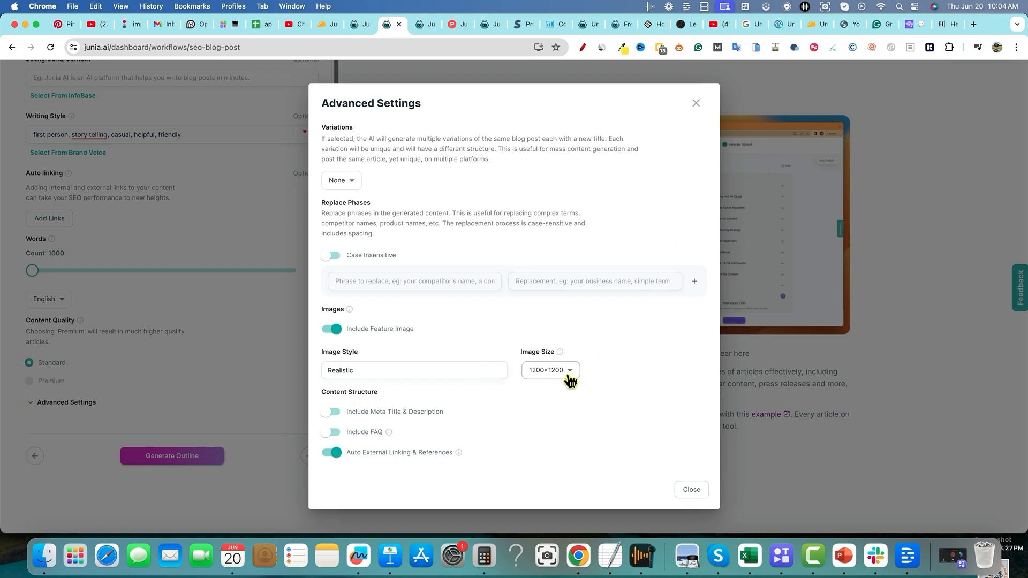
mouse_move(357, 435)
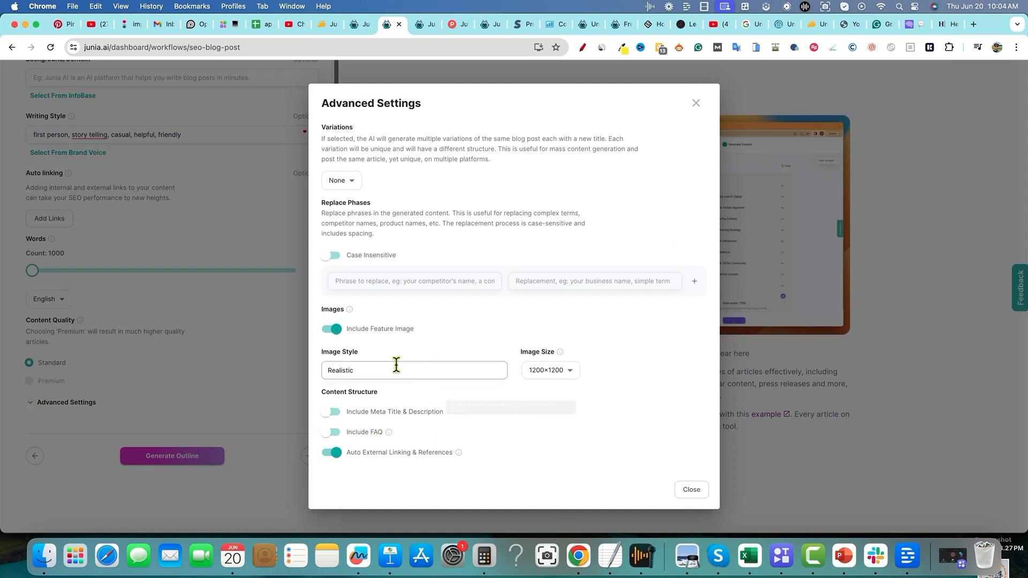
left_click(329, 414)
mouse_move(396, 459)
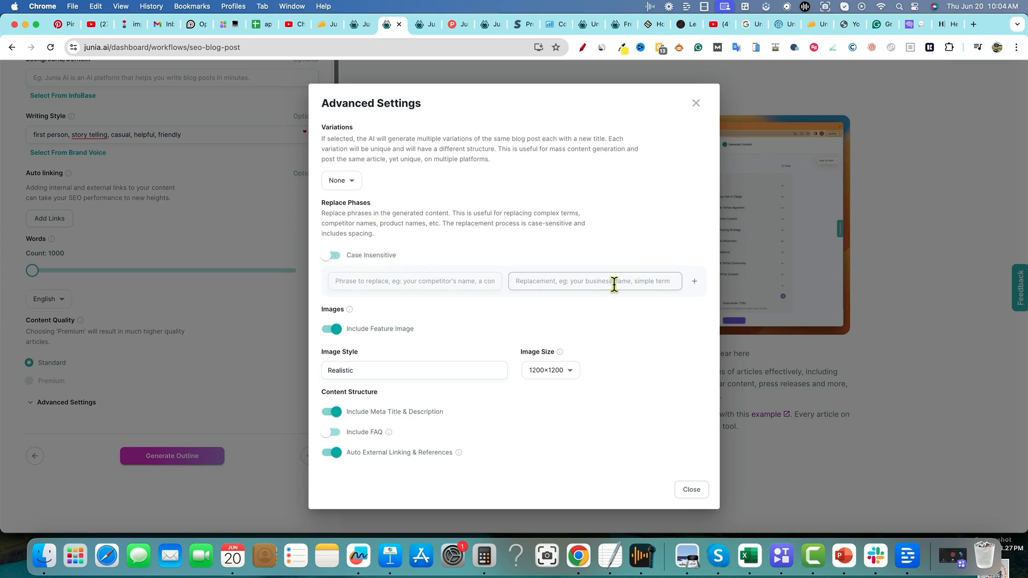
left_click(683, 490)
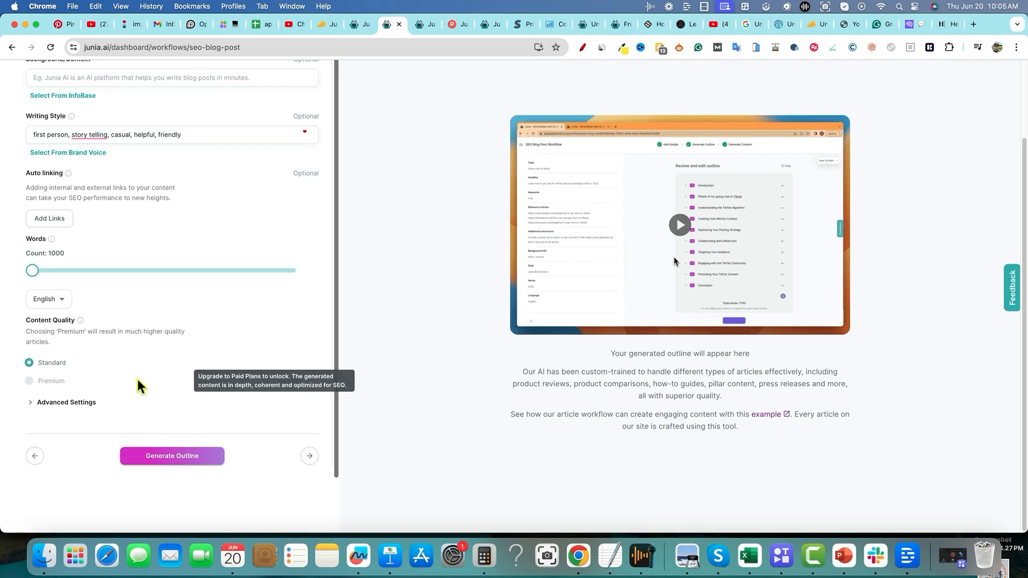
left_click(208, 458)
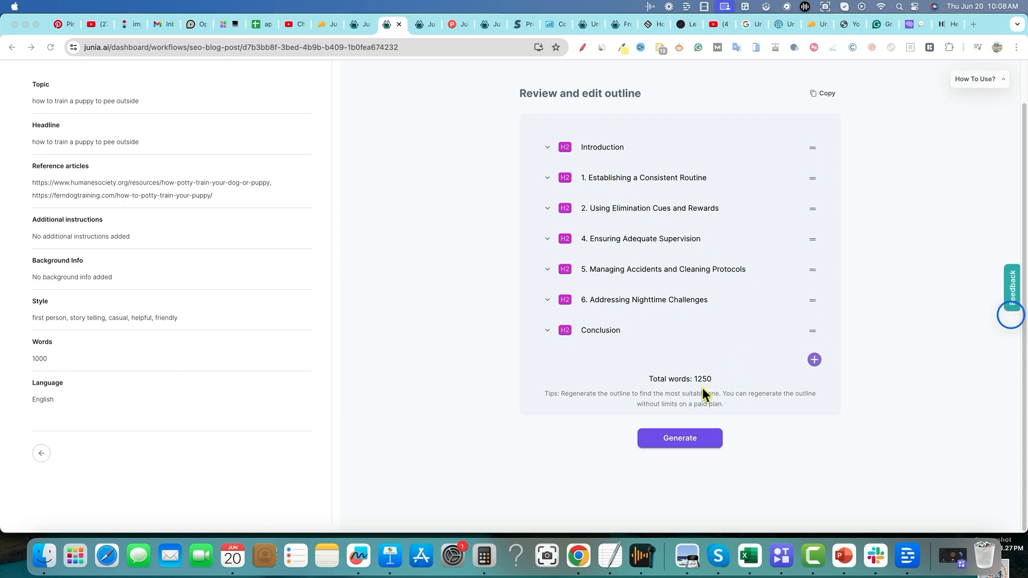
Step: Expand the outline's Conclusion and Introduction sections and reduce each one's word count to 100
left_click(547, 329)
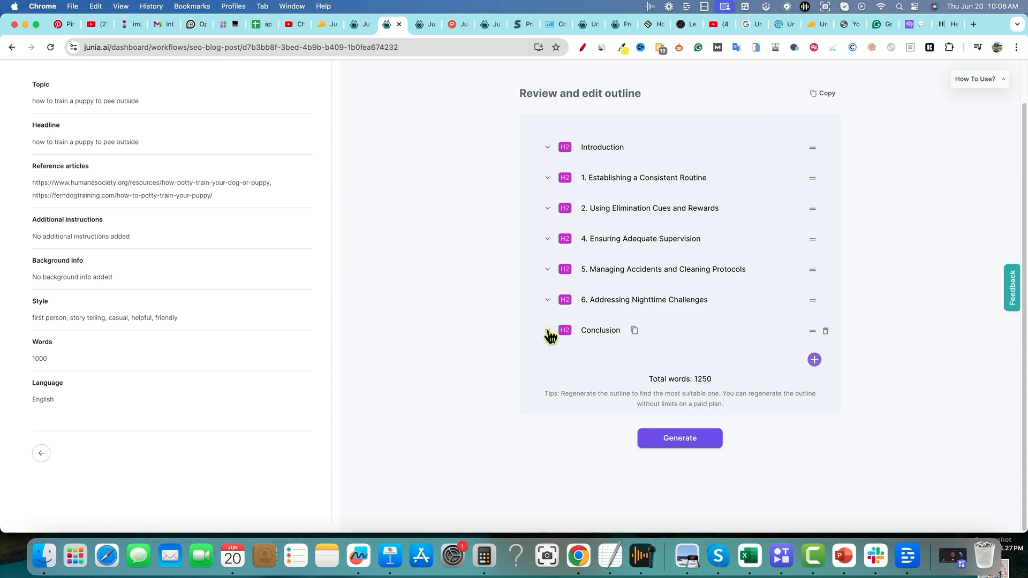
left_click_drag(574, 424, 501, 428)
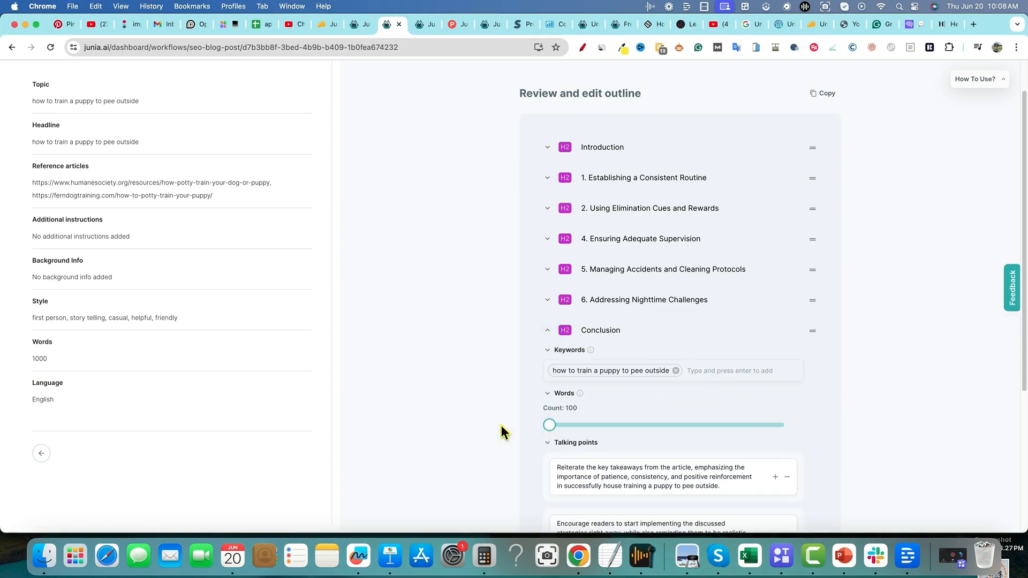
left_click(546, 148)
left_click_drag(575, 258, 542, 259)
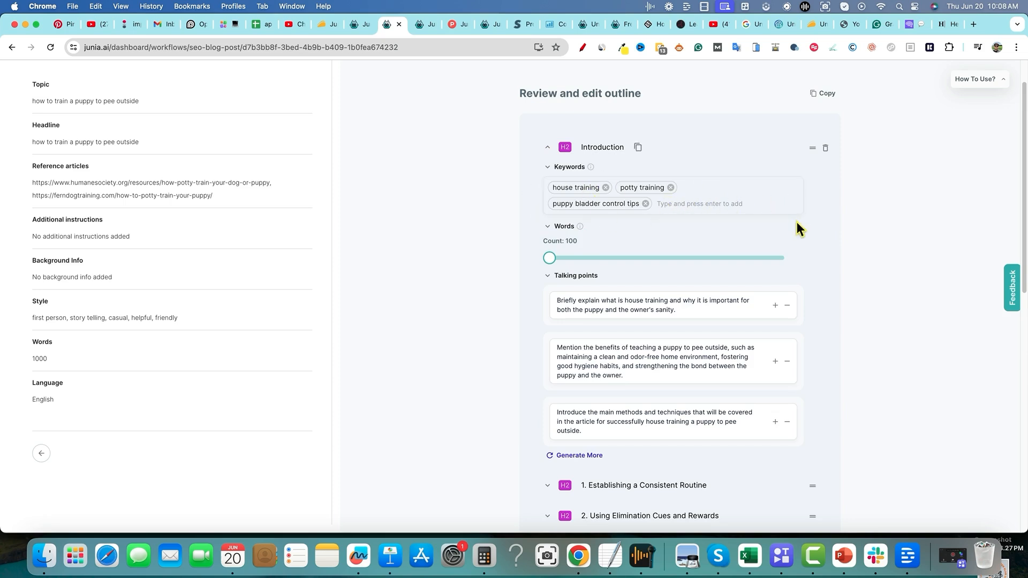
Step: Review the Introduction's talking points, and set the "Establishing a Consistent Routine" section's word count to 110
scroll(817, 309, "down", 1)
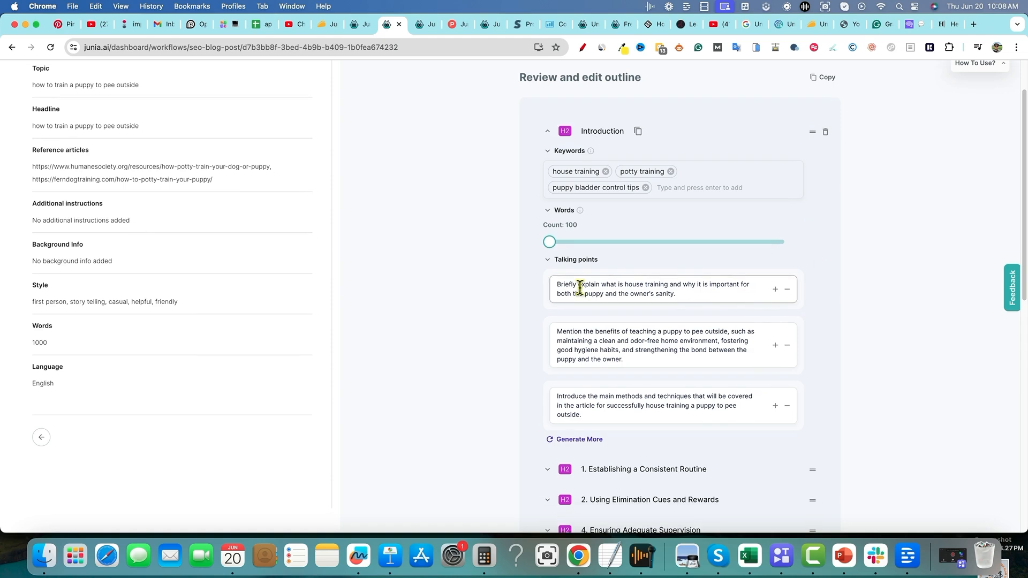
scroll(739, 411, "down", 3)
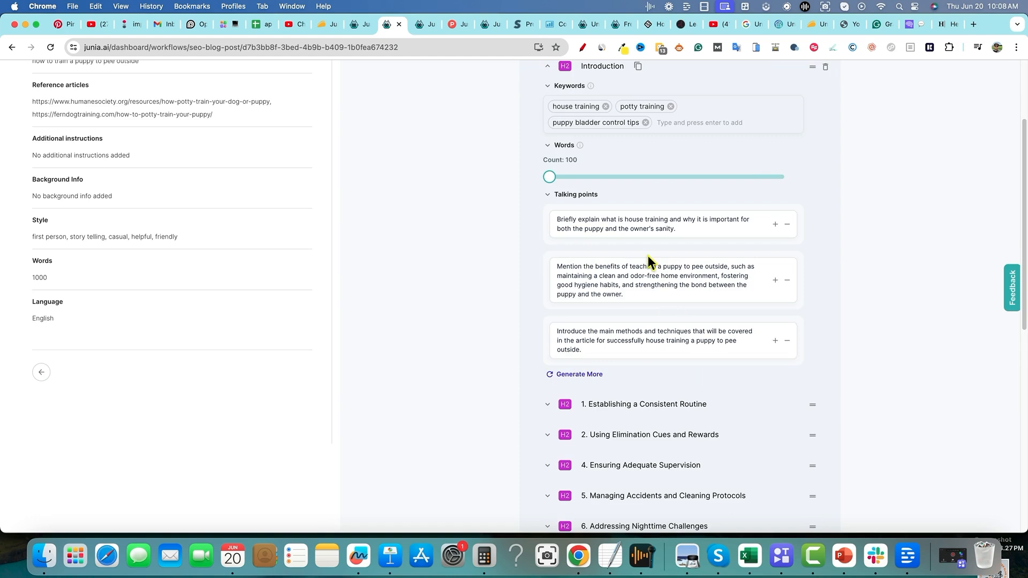
scroll(792, 336, "down", 1)
scroll(819, 348, "down", 4)
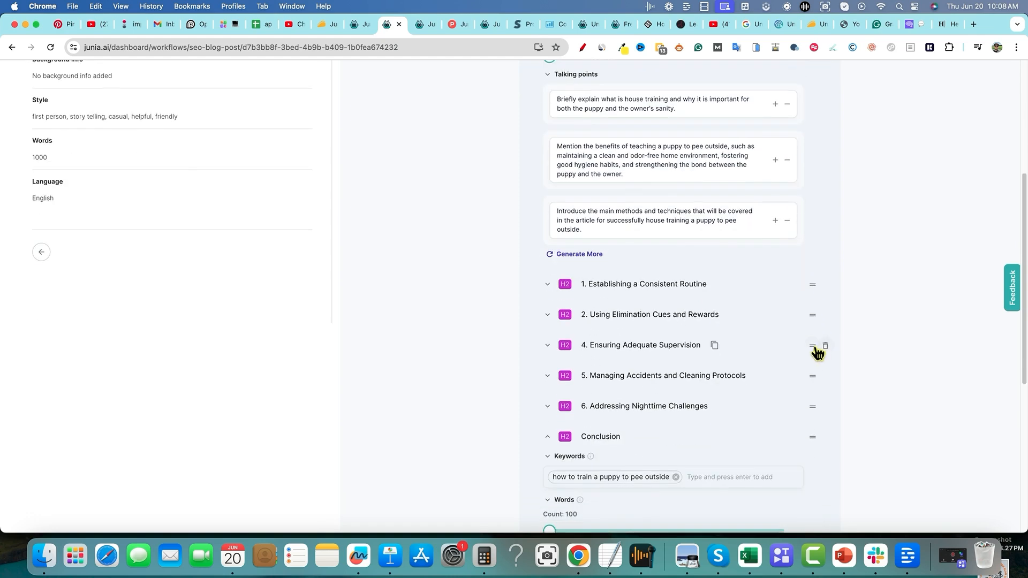
left_click(551, 255)
left_click(581, 359)
left_click(580, 361)
left_click_drag(580, 362, 554, 361)
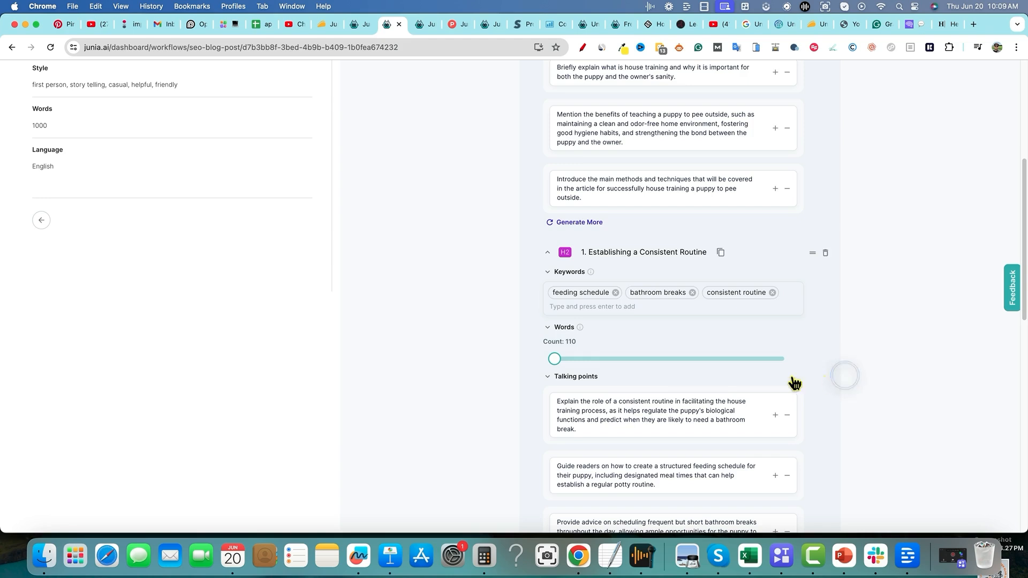
Step: Set the word counts of the "Using Elimination Cues and Rewards" and "Ensuring Adequate Supervision" sections to 130 each
scroll(611, 381, "down", 6)
left_click(551, 284)
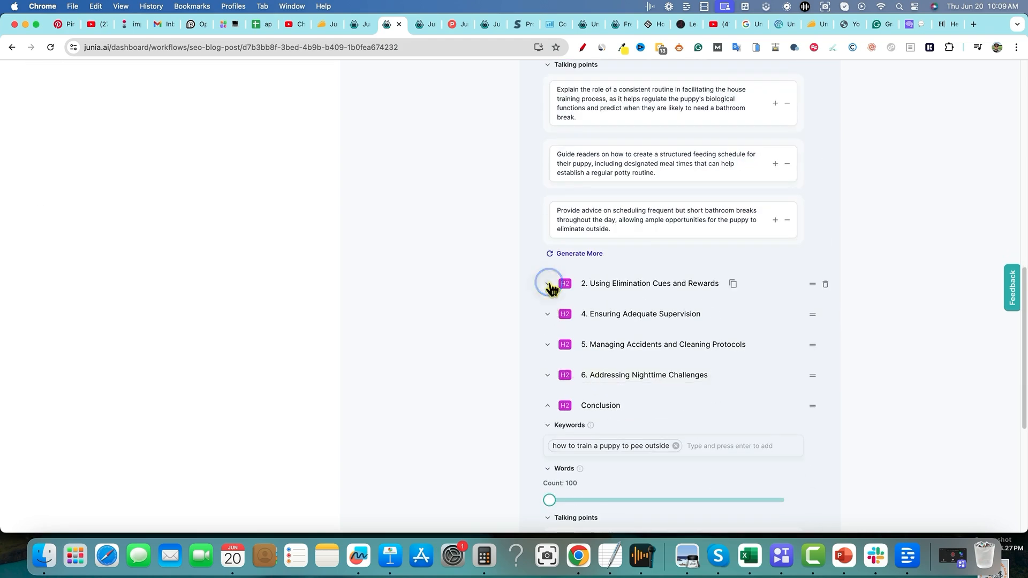
left_click_drag(593, 379, 563, 380)
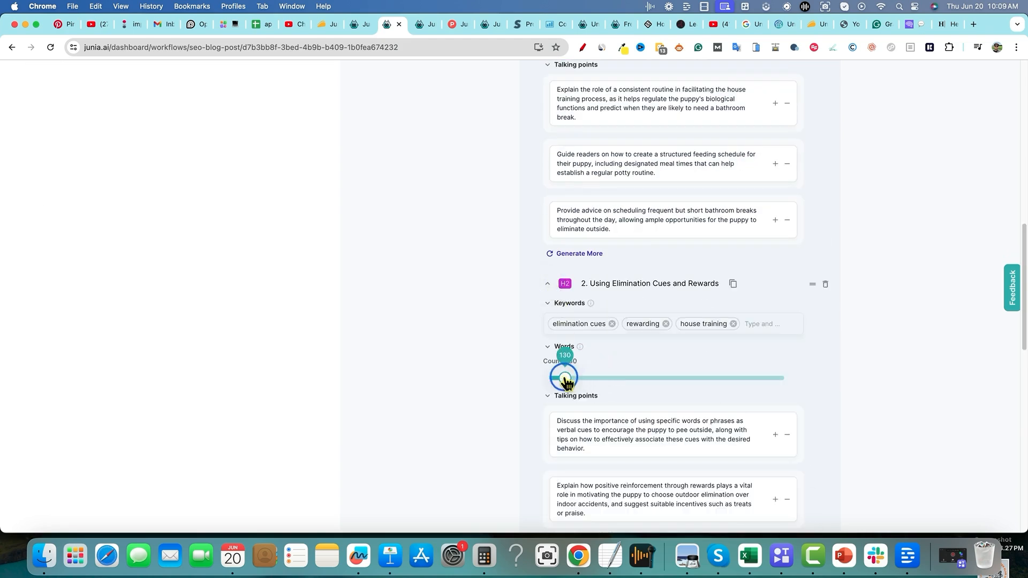
scroll(551, 424, "down", 9)
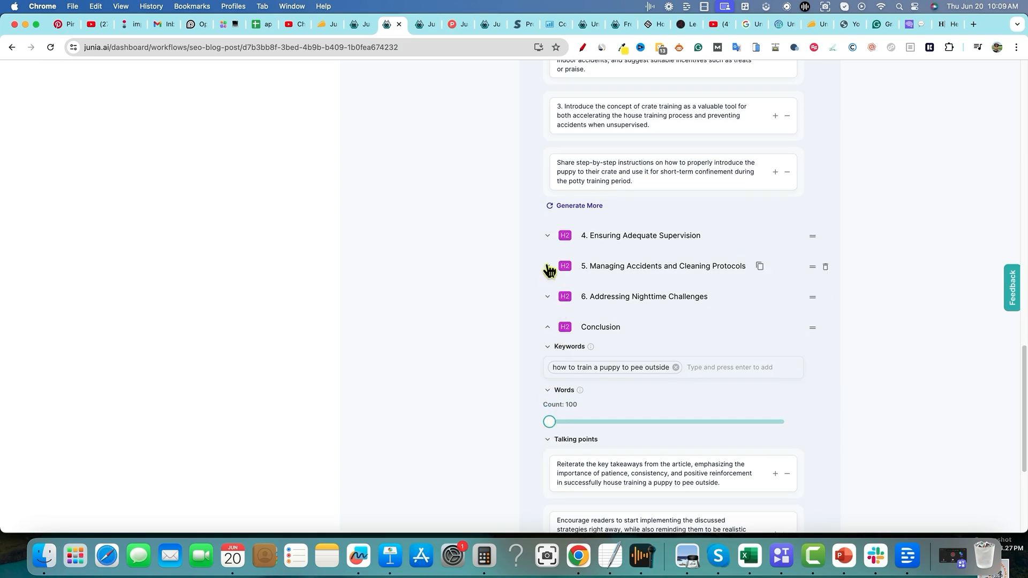
left_click(547, 235)
left_click_drag(603, 328, 570, 331)
Step: Expand the "Managing Accidents and Cleaning Protocols" section and set its word count to 150
scroll(562, 477, "down", 3)
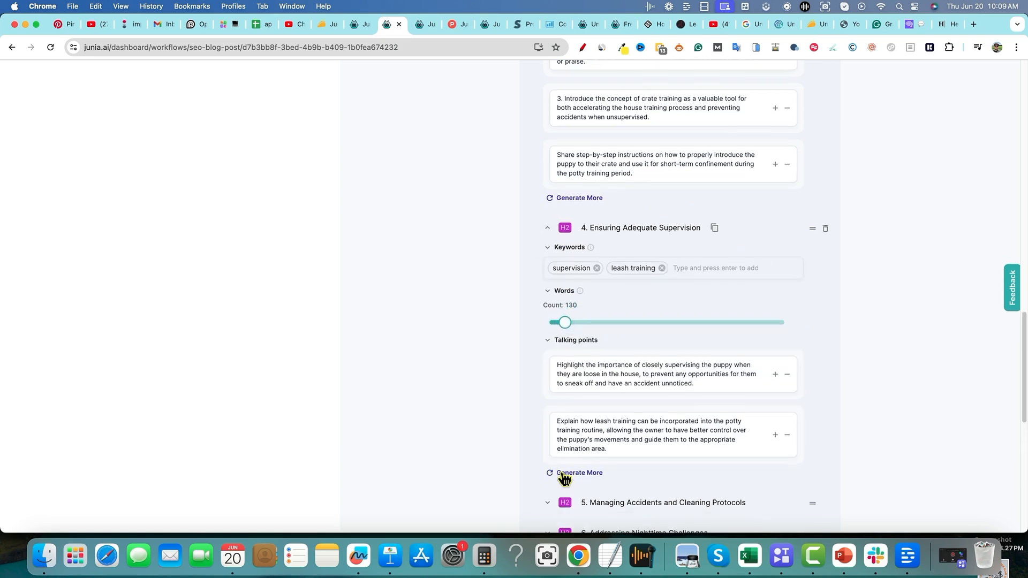
left_click(547, 340)
left_click_drag(601, 434, 575, 434)
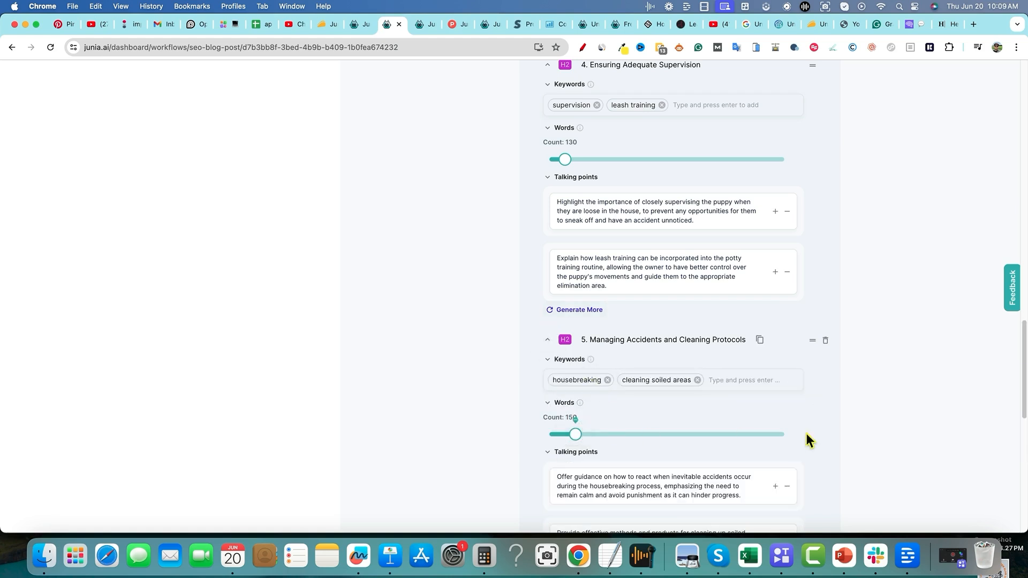
scroll(872, 415, "down", 2)
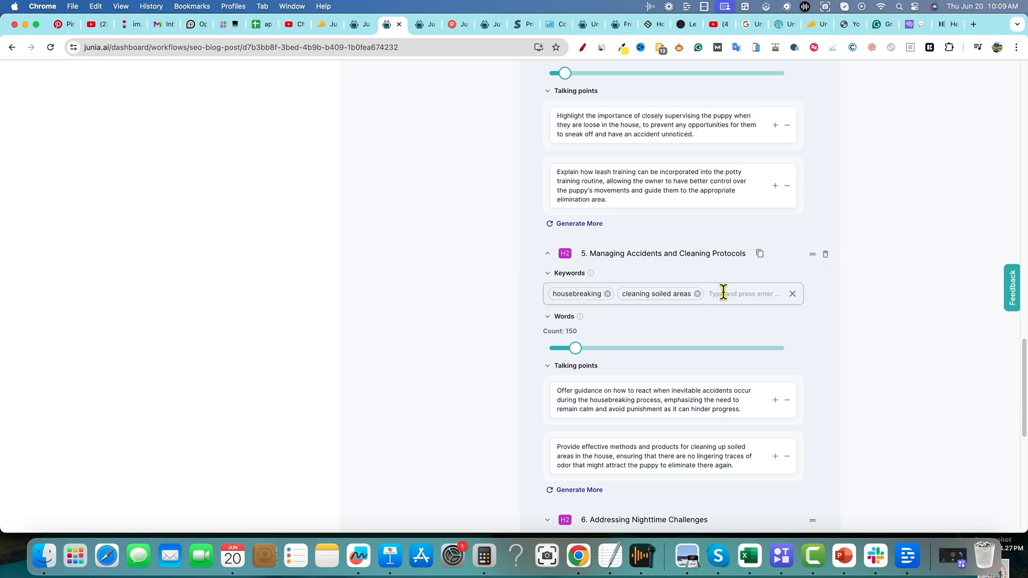
Step: Check the outline down to the Conclusion and its total word count, and generate the article from it
scroll(801, 417, "down", 8)
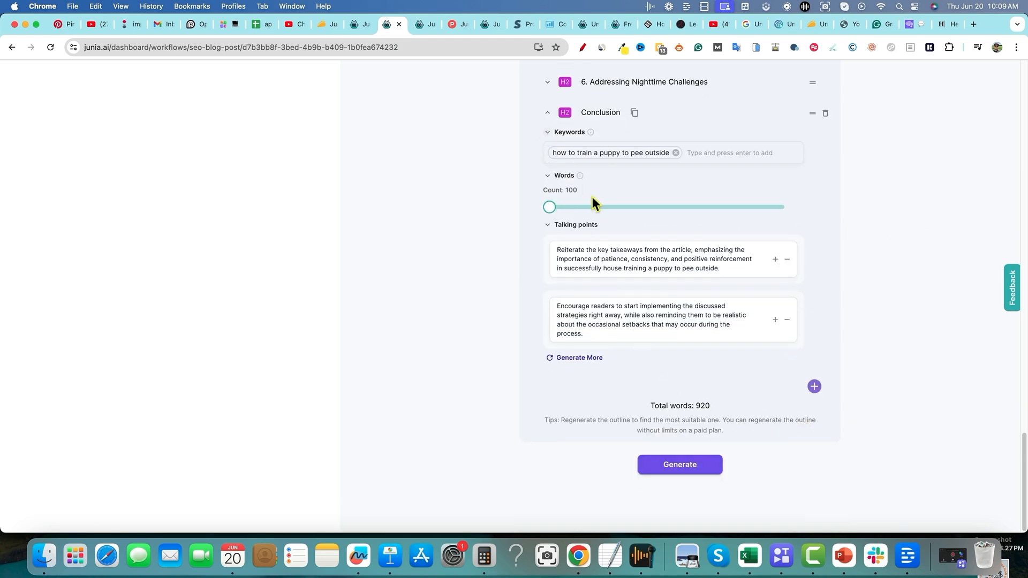
scroll(583, 214, "up", 3)
scroll(749, 461, "down", 3)
left_click(696, 467)
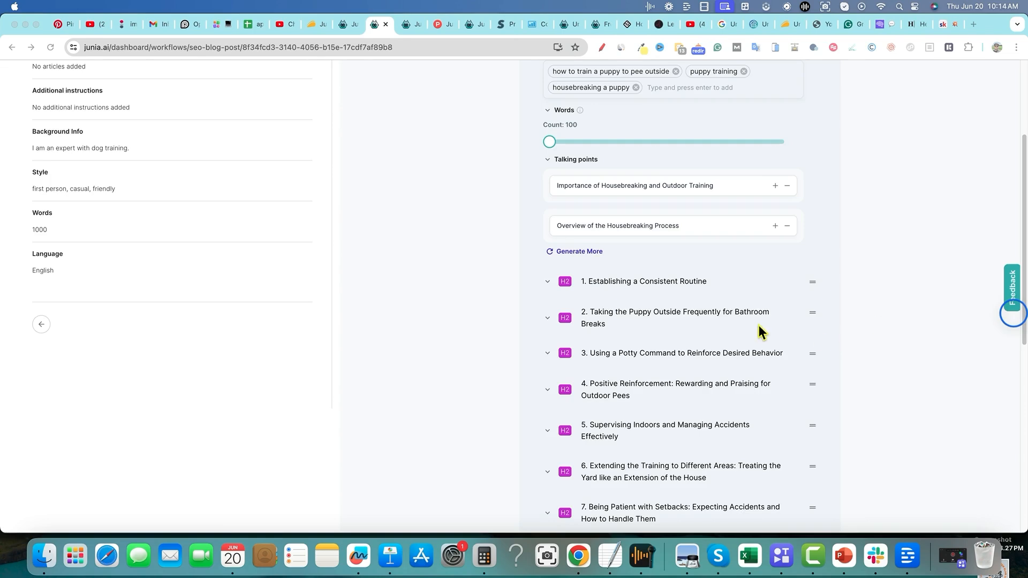
Step: In the new outline, set the word counts of "Establishing a Consistent Routine" and "Taking the Puppy Outside Frequently for Bathroom Breaks" to 100 each
scroll(758, 325, "down", 1)
scroll(758, 325, "up", 3)
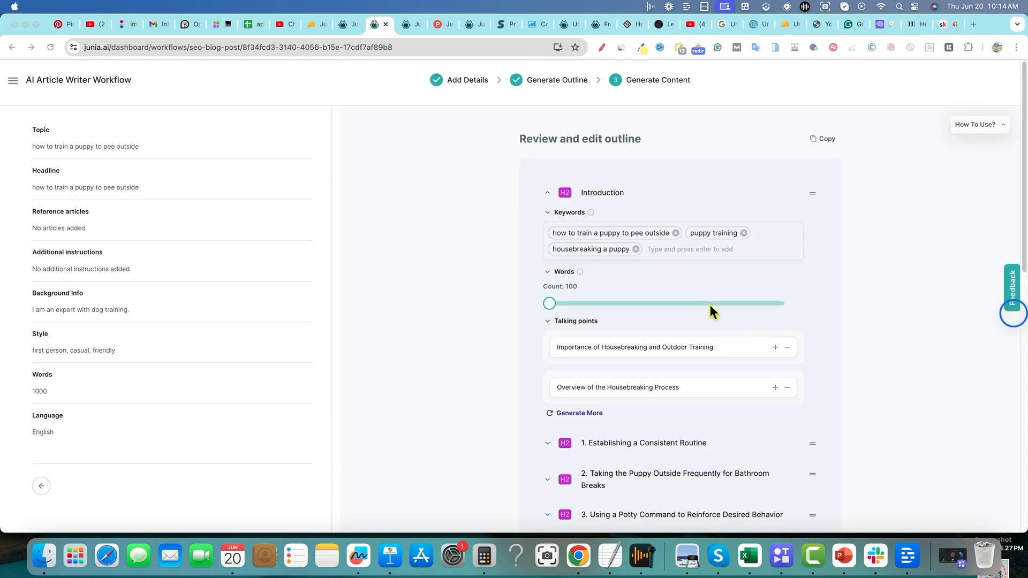
scroll(689, 220, "down", 10)
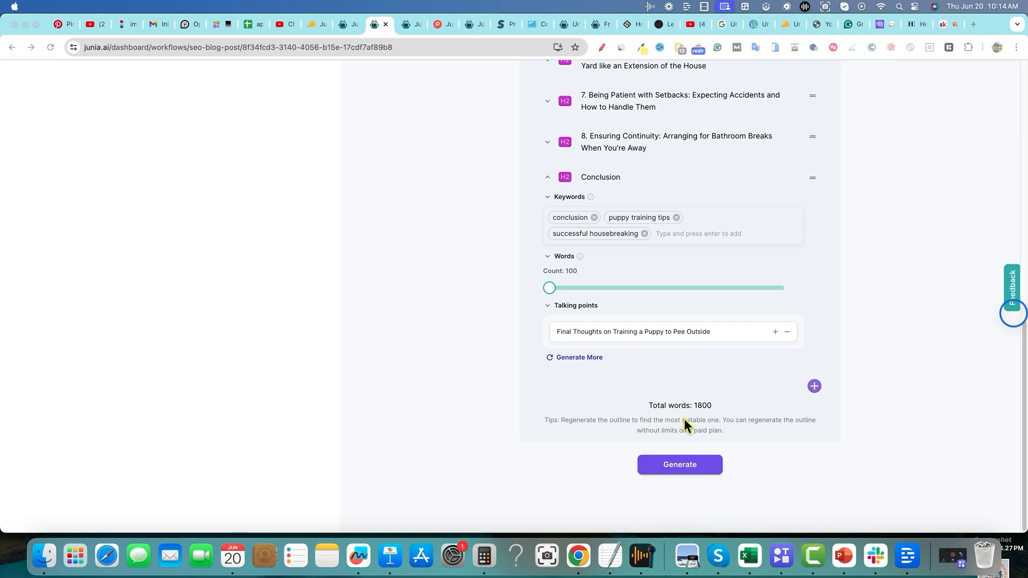
scroll(572, 378, "up", 2)
scroll(571, 378, "up", 3)
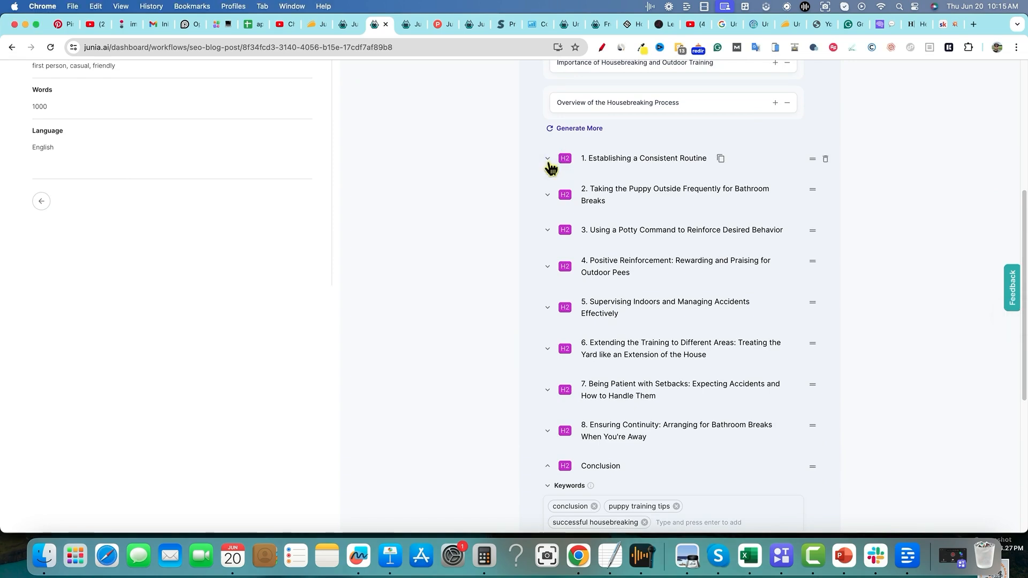
left_click(547, 158)
left_click_drag(600, 268, 517, 268)
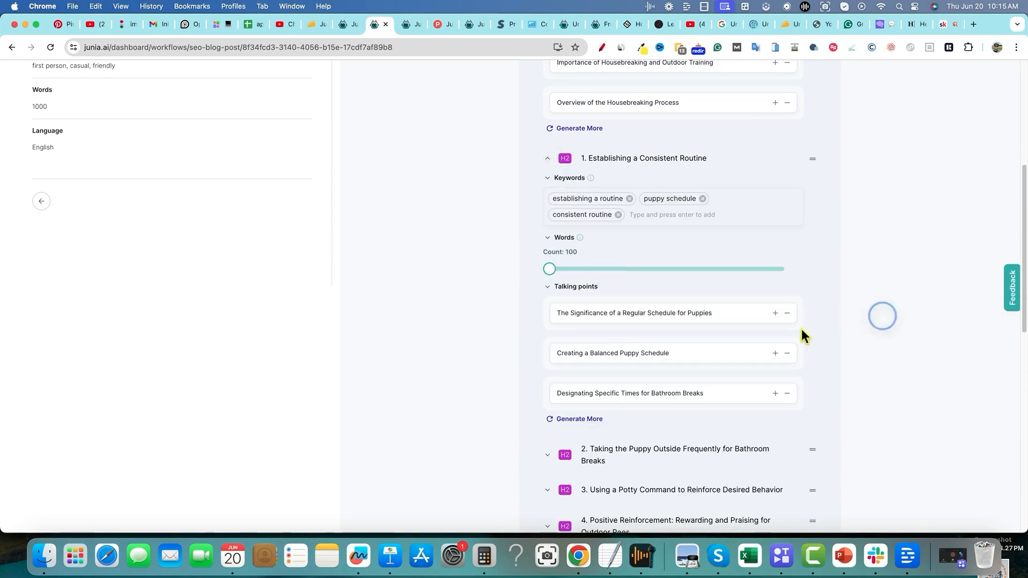
left_click(551, 456)
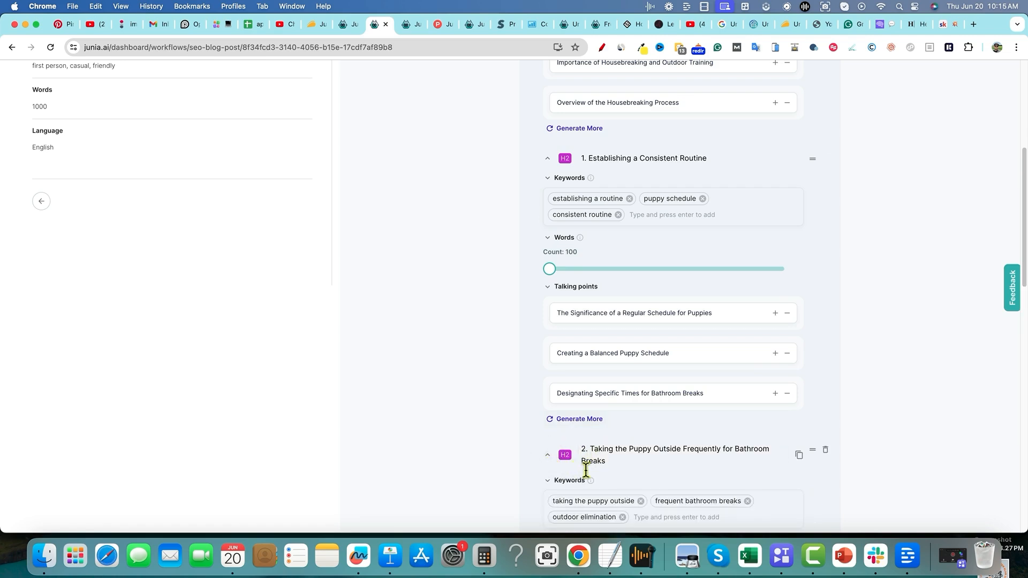
scroll(593, 471, "down", 4)
left_click_drag(592, 347, 549, 348)
Step: Set the word counts of the "Using a Potty Command" and "Positive Reinforcement" sections to 100 each
scroll(624, 369, "down", 4)
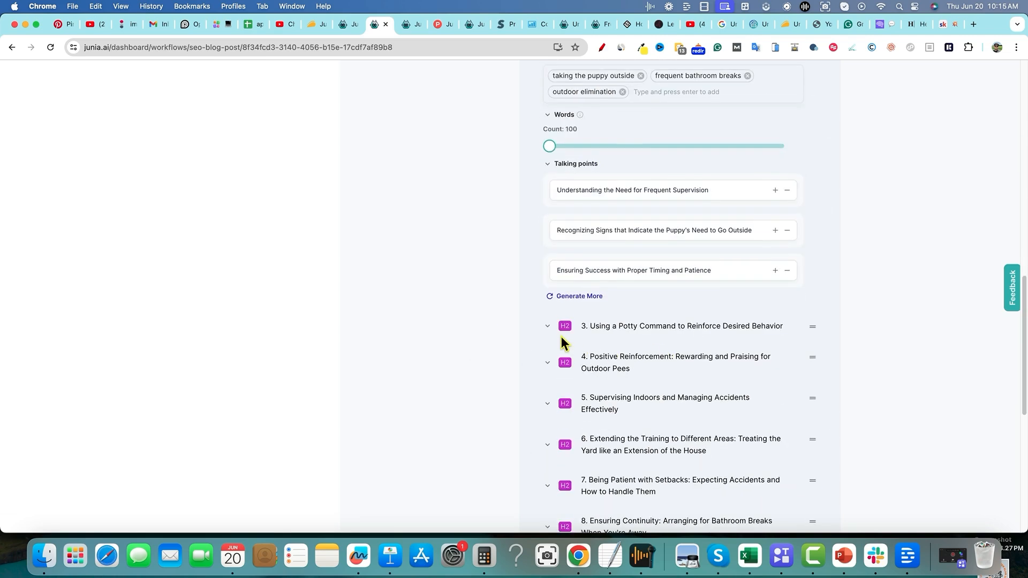
left_click(548, 328)
left_click_drag(601, 431, 519, 432)
scroll(640, 423, "down", 4)
left_click(548, 366)
left_click_drag(603, 485, 525, 474)
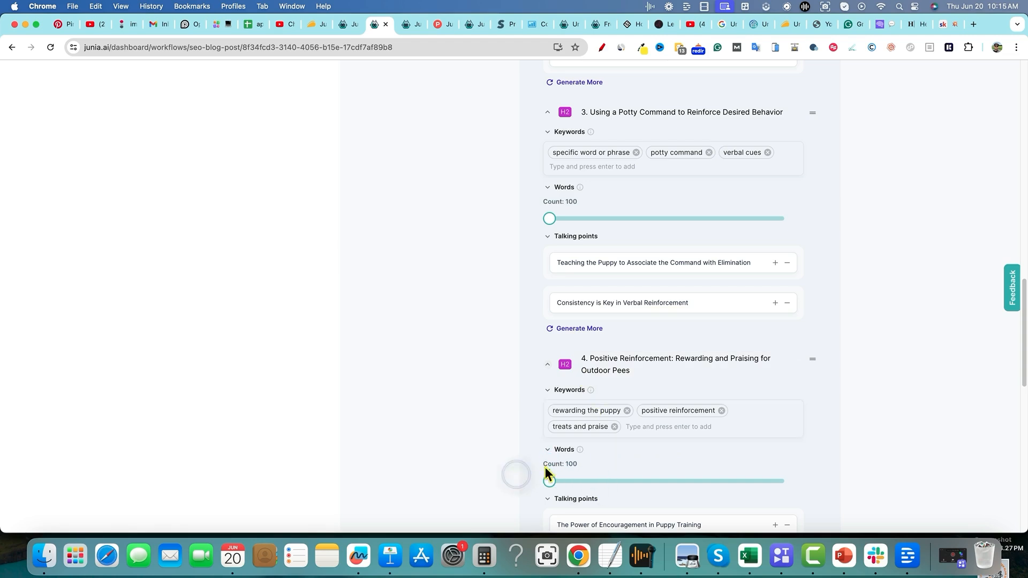
Step: Set the word counts of the "Supervising Indoors and Managing Accidents" and "Extending the Training to Different Areas" sections to 100 each
scroll(628, 450, "down", 4)
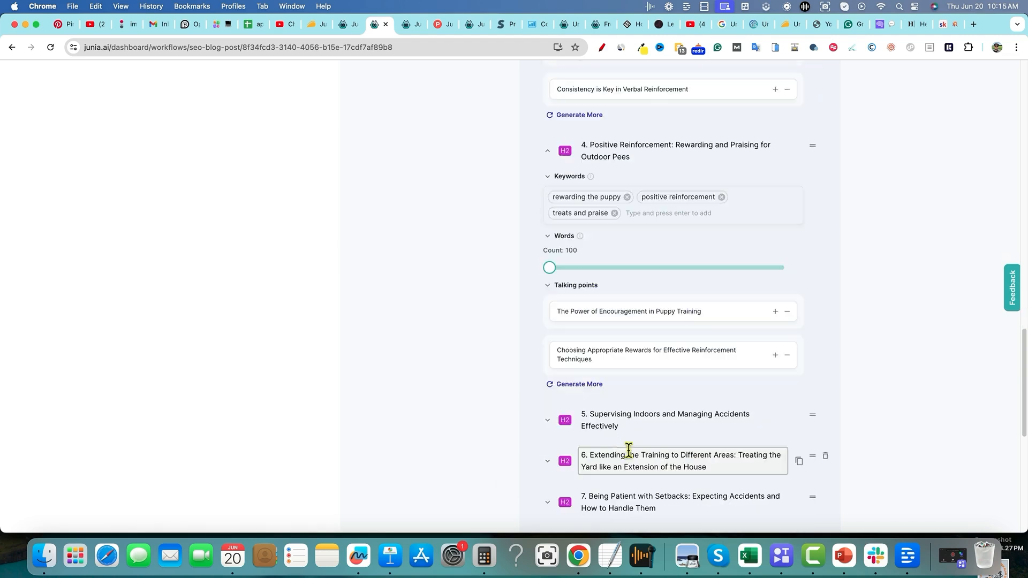
left_click(548, 419)
scroll(620, 476, "down", 1)
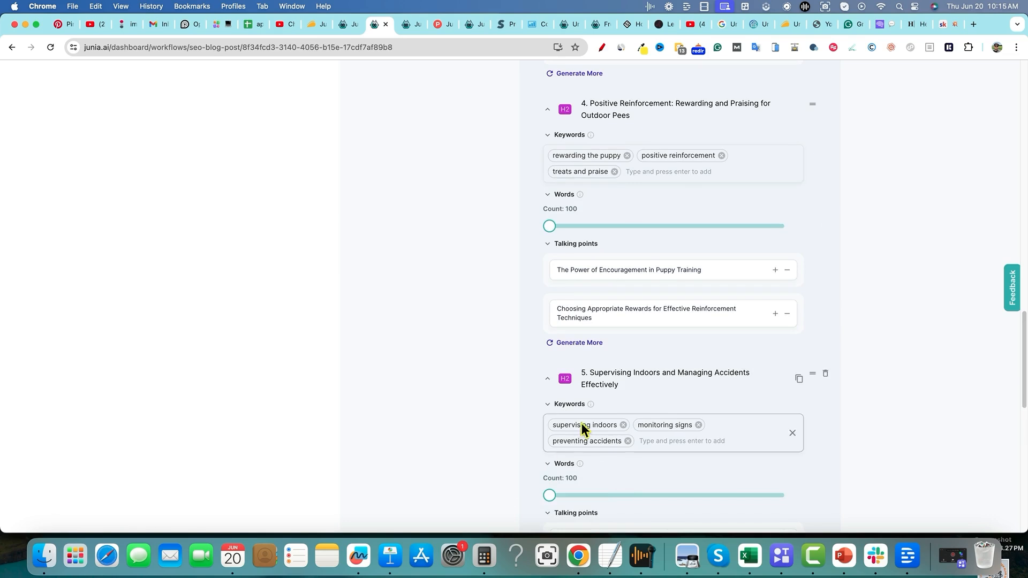
scroll(580, 423, "down", 7)
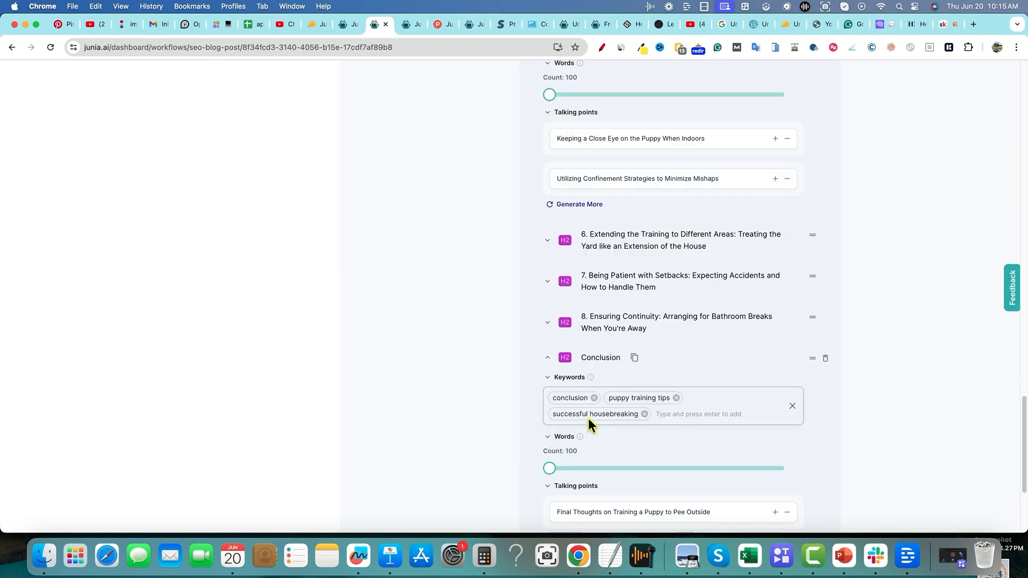
left_click(557, 242)
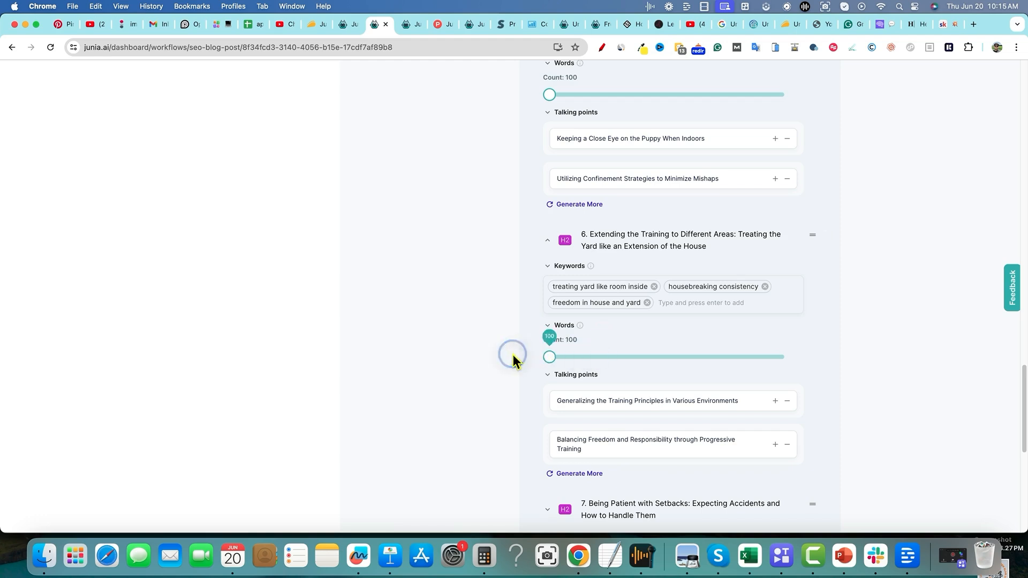
Step: Set the word counts of the "Being Patient with Setbacks" and "Ensuring Continuity" sections to 100 each
scroll(550, 407, "down", 1)
scroll(550, 407, "down", 1)
left_click(546, 446)
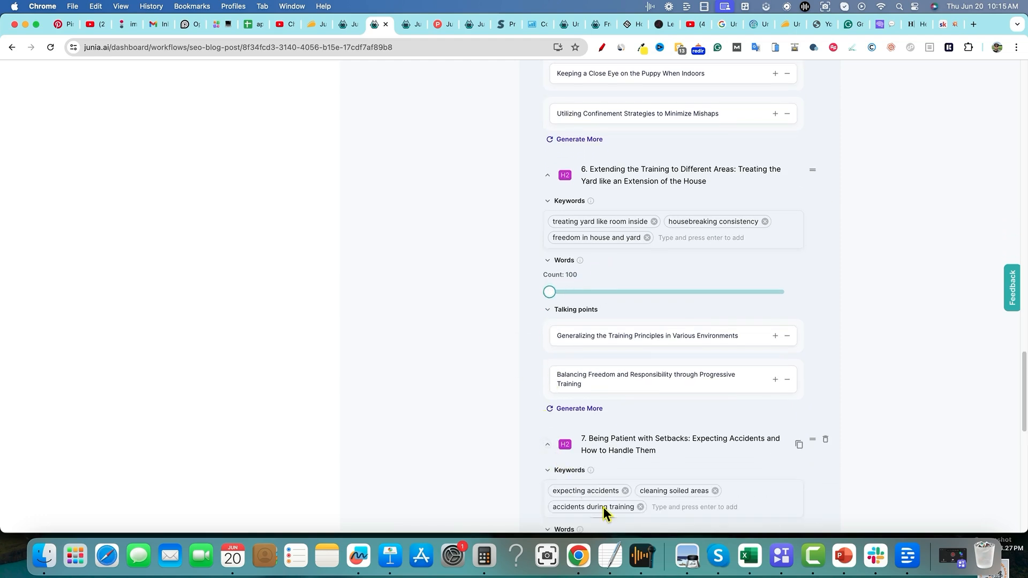
scroll(619, 489, "down", 3)
mouse_move(600, 412)
left_click_drag(600, 420, 509, 412)
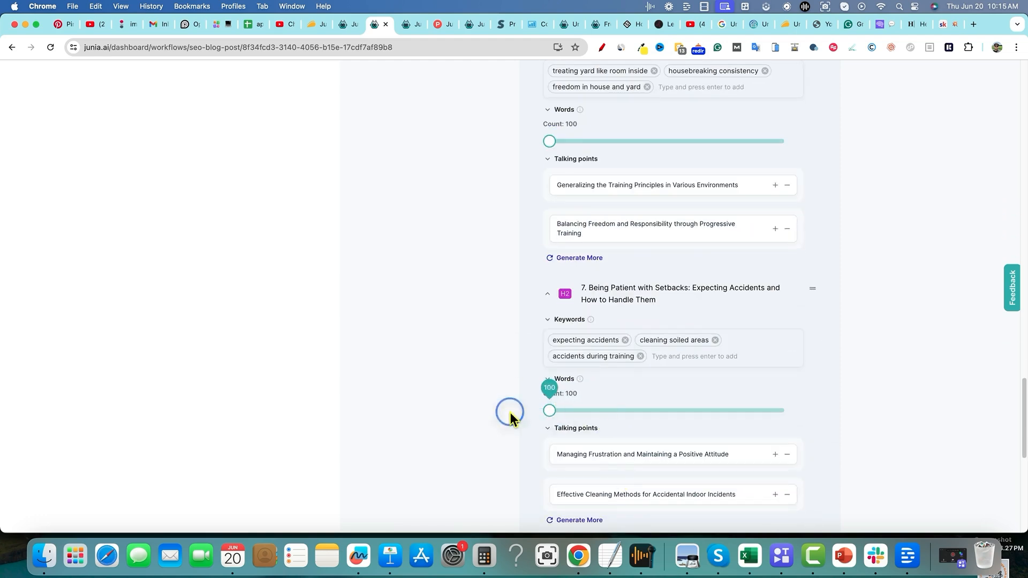
scroll(551, 416, "down", 5)
left_click(547, 313)
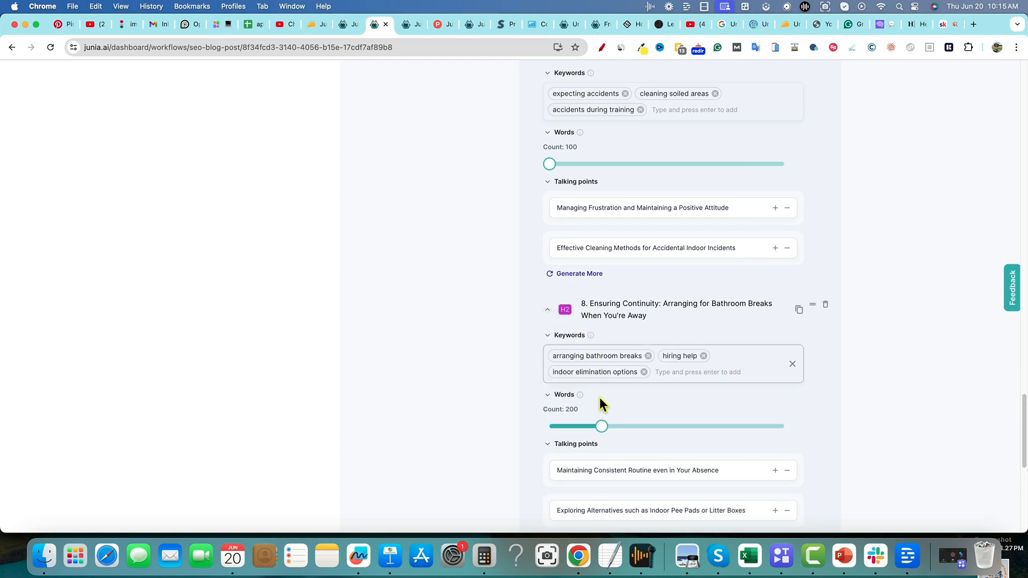
left_click_drag(601, 427, 514, 425)
Step: Generate the article from the shortened outline and open it in the editor with the SEO Optimizer hidden
scroll(615, 413, "down", 7)
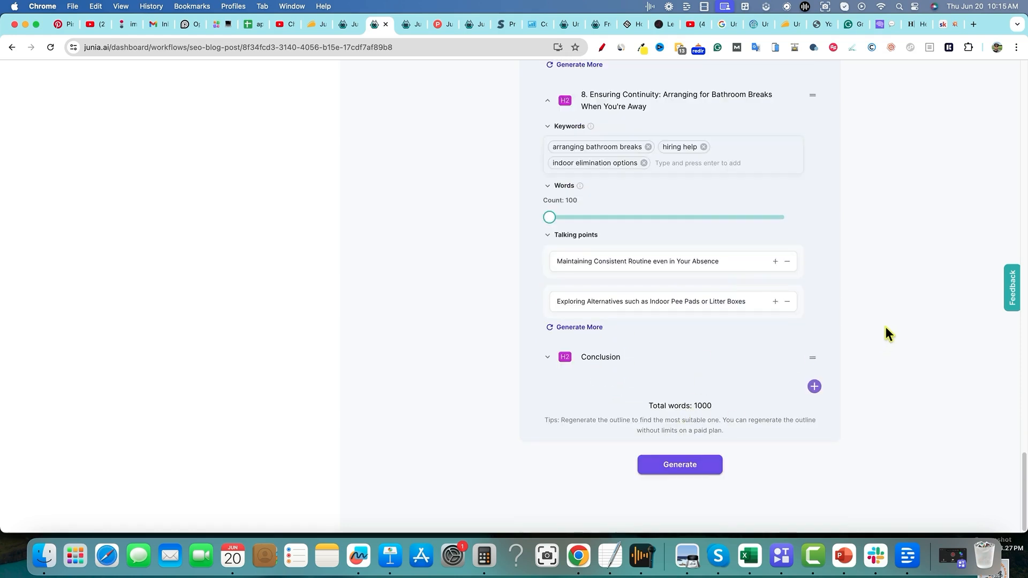
left_click(708, 464)
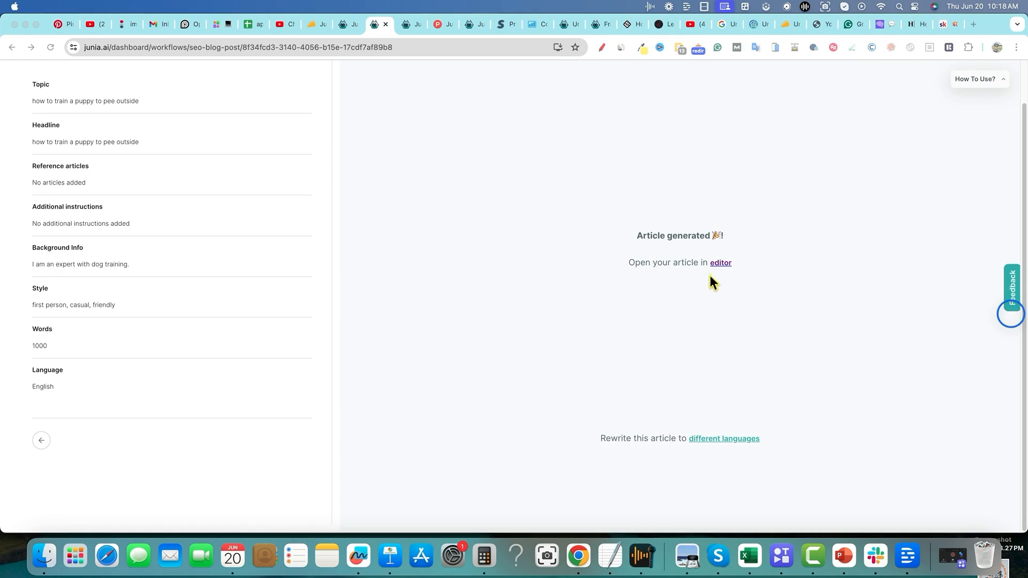
left_click(719, 263)
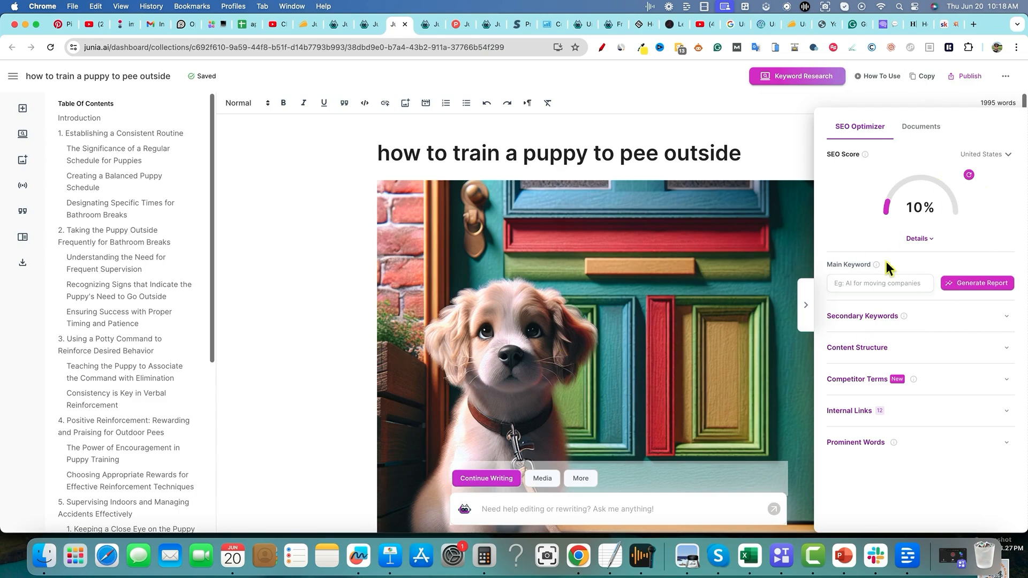
left_click(806, 306)
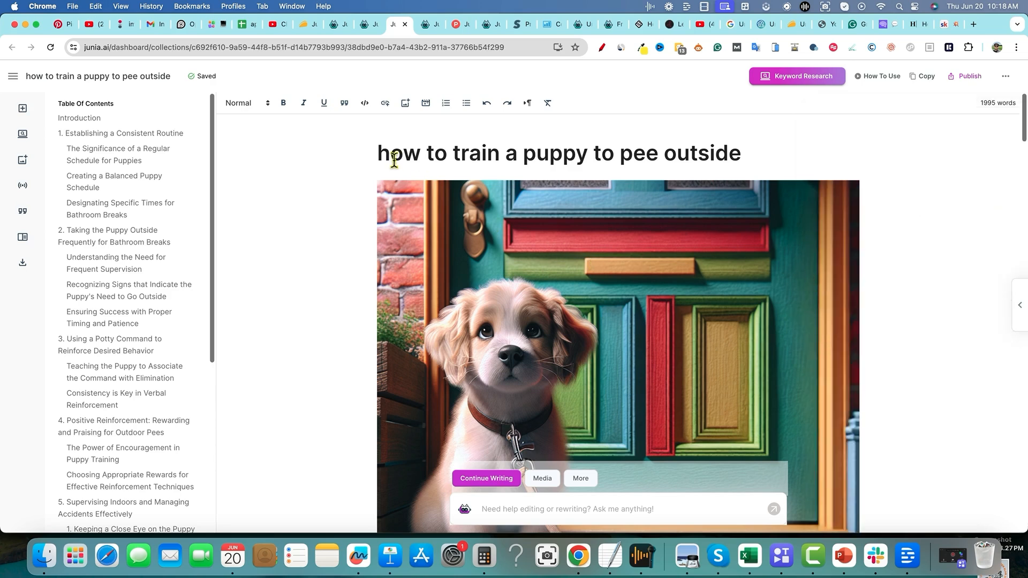
Step: Review the article's opening image and Introduction, highlighting the phrase "harmonious coexistence"
scroll(630, 259, "down", 6)
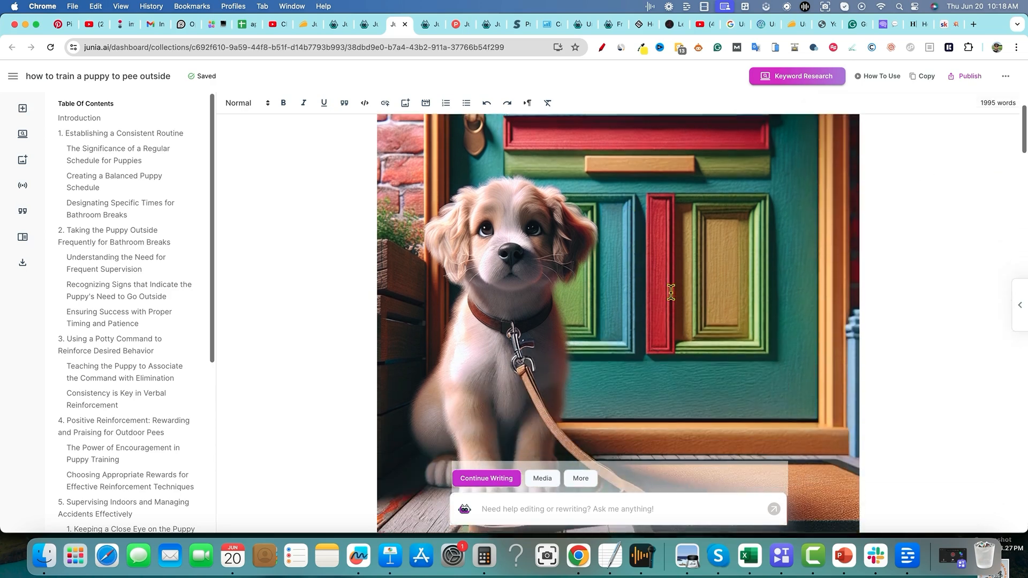
scroll(687, 296, "down", 1)
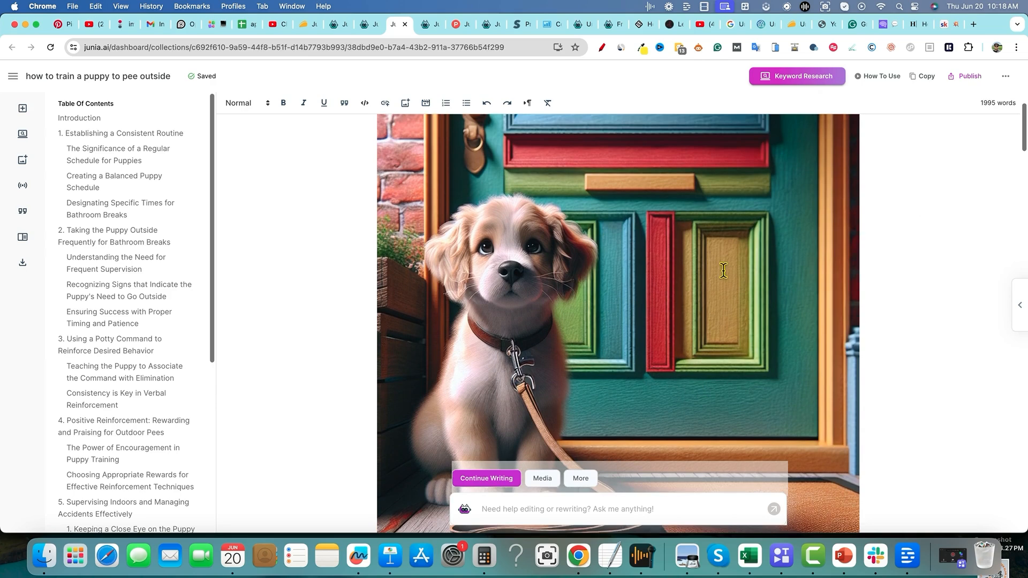
scroll(763, 332, "down", 10)
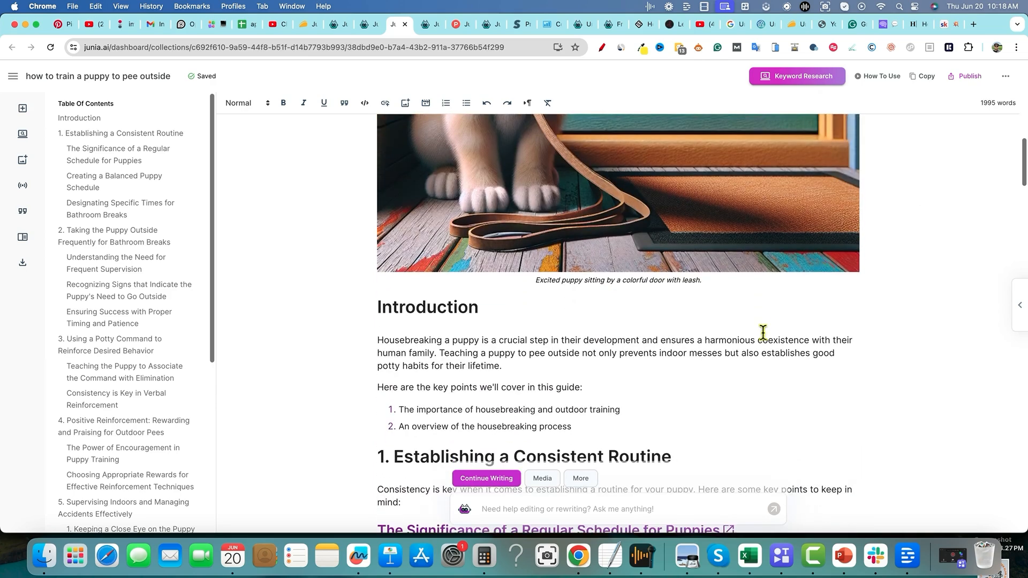
scroll(366, 236, "down", 2)
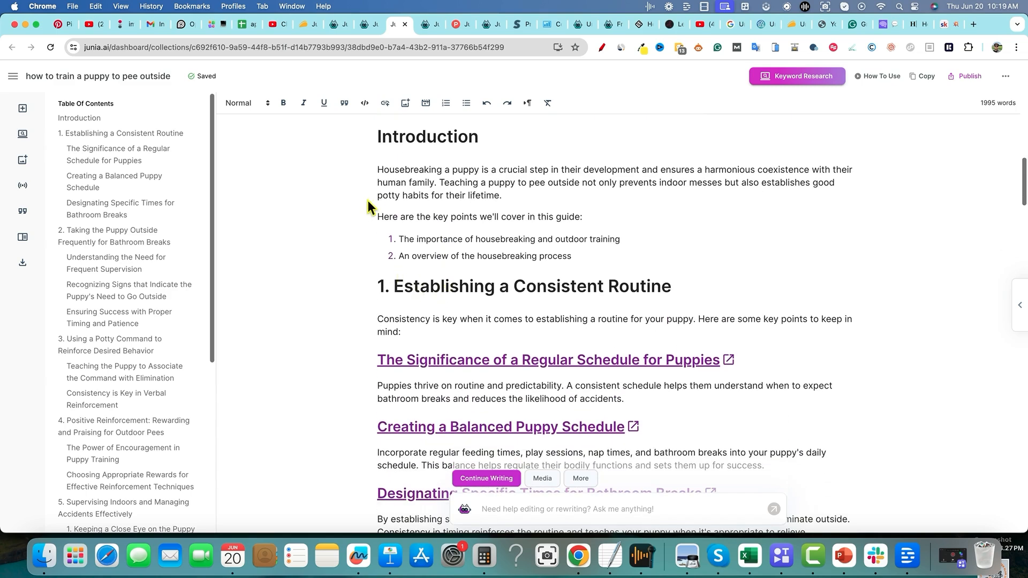
left_click_drag(809, 169, 703, 170)
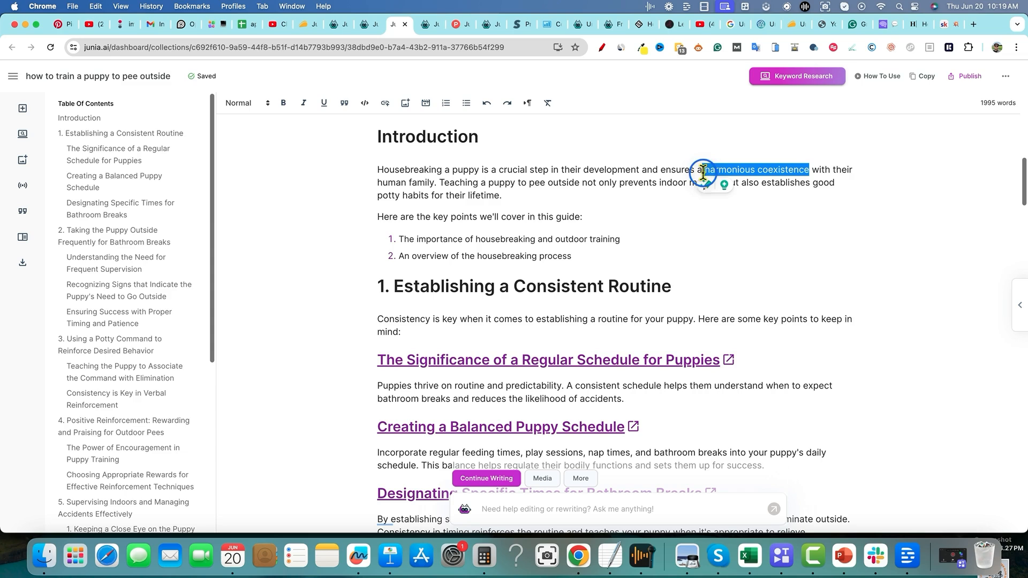
Step: Try to humanize the Introduction's first paragraph, and check the formats available for copying the article
left_click_drag(519, 197, 376, 174)
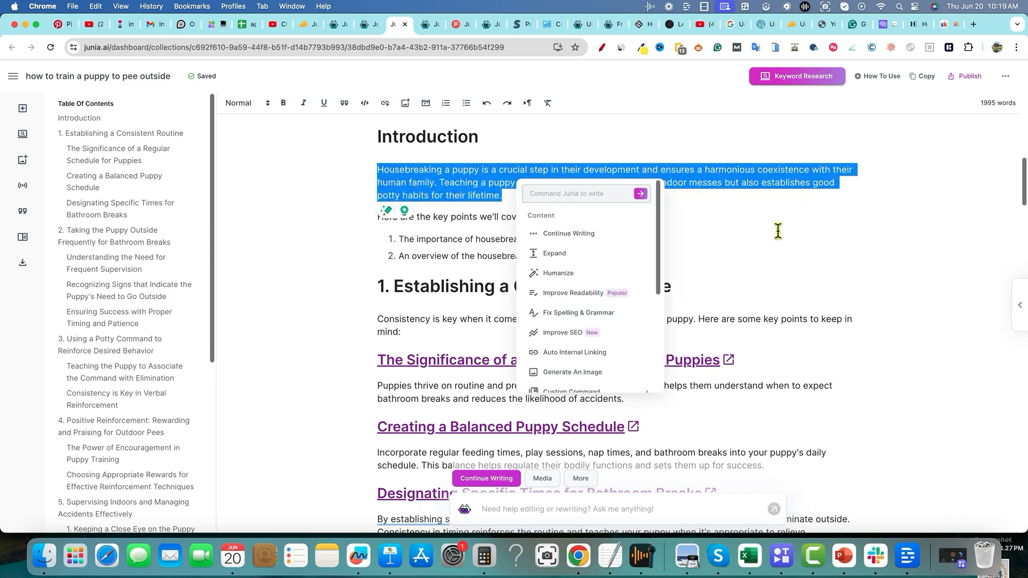
left_click(556, 274)
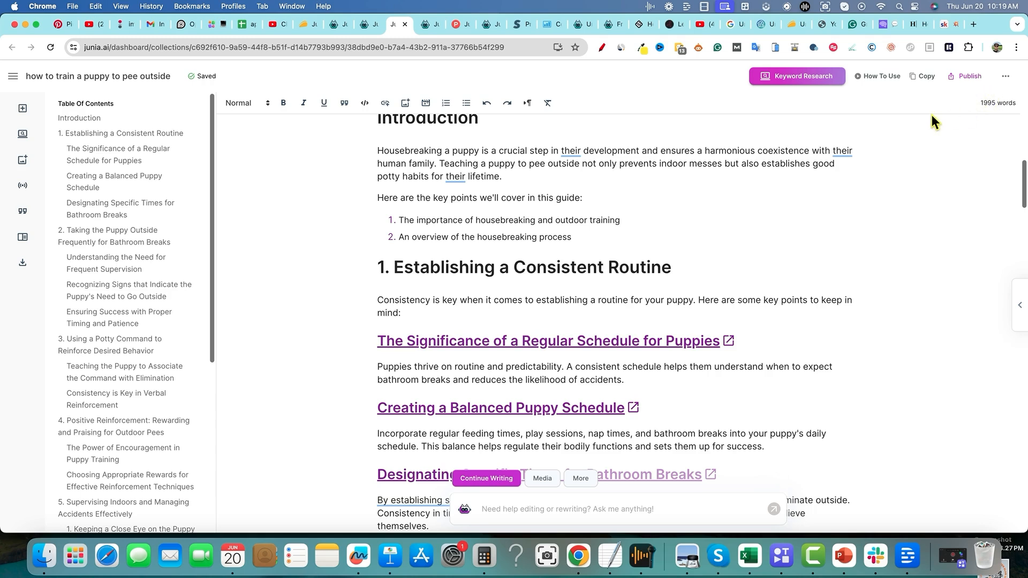
left_click(922, 76)
left_click_drag(379, 149, 726, 435)
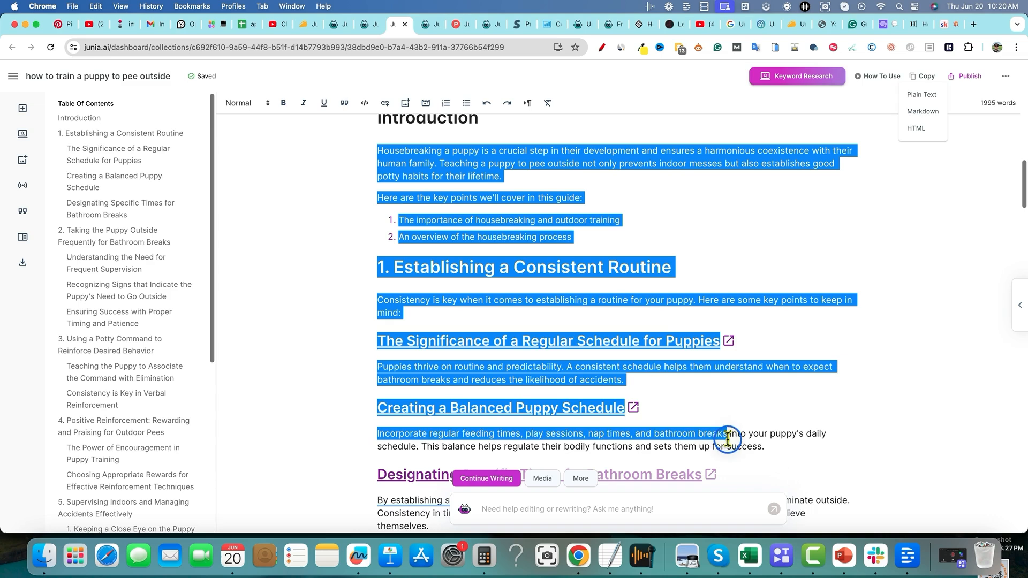
left_click(775, 262)
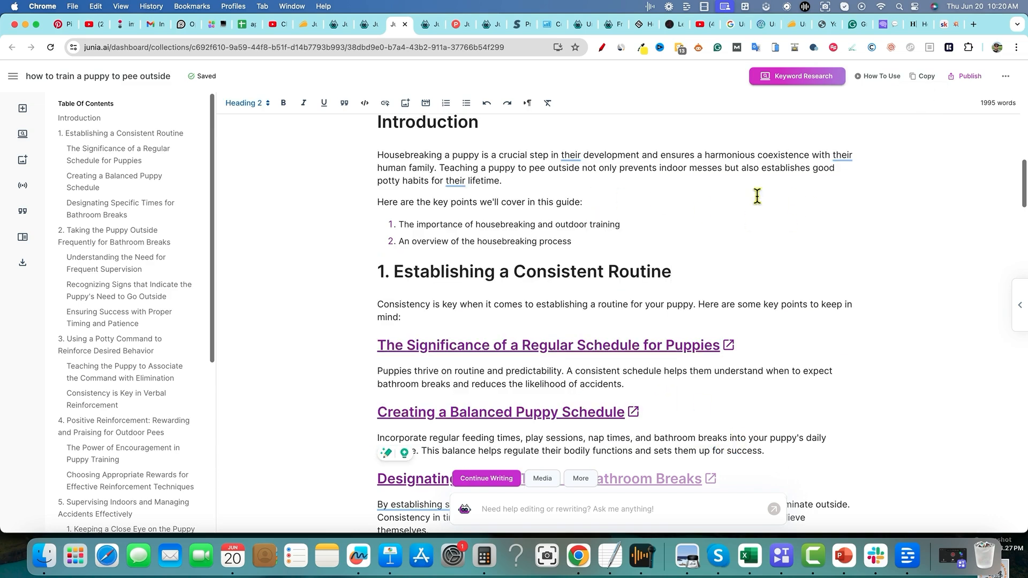
Step: Try to expand the Introduction's body text and to humanize the whole Introduction including its heading
left_click_drag(571, 242, 355, 161)
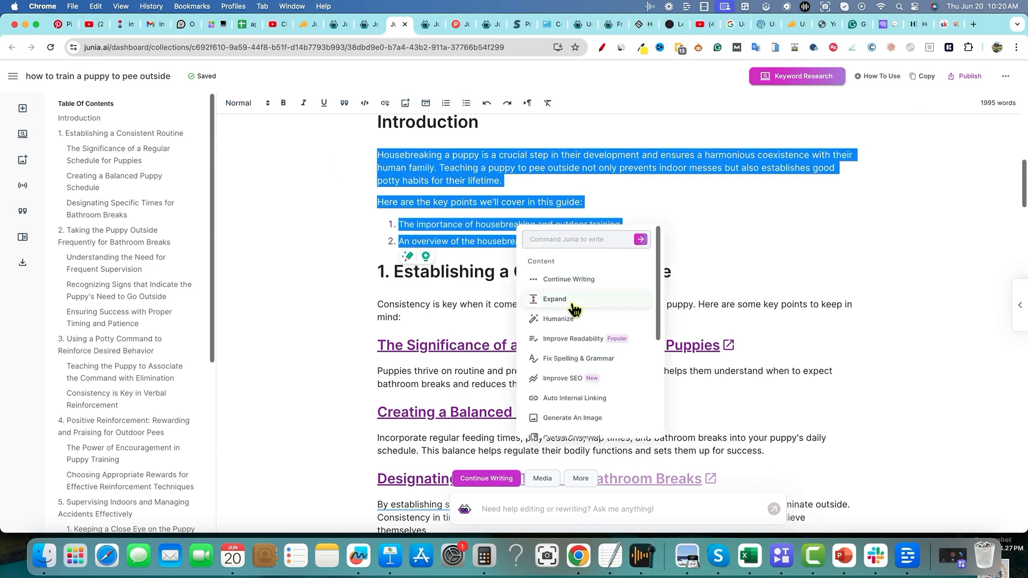
left_click(556, 299)
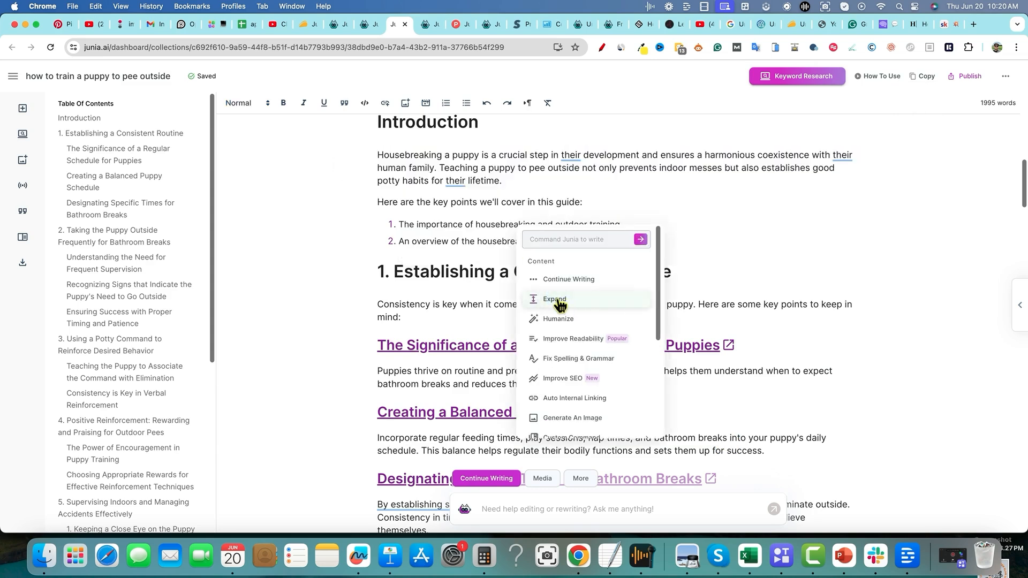
left_click(747, 284)
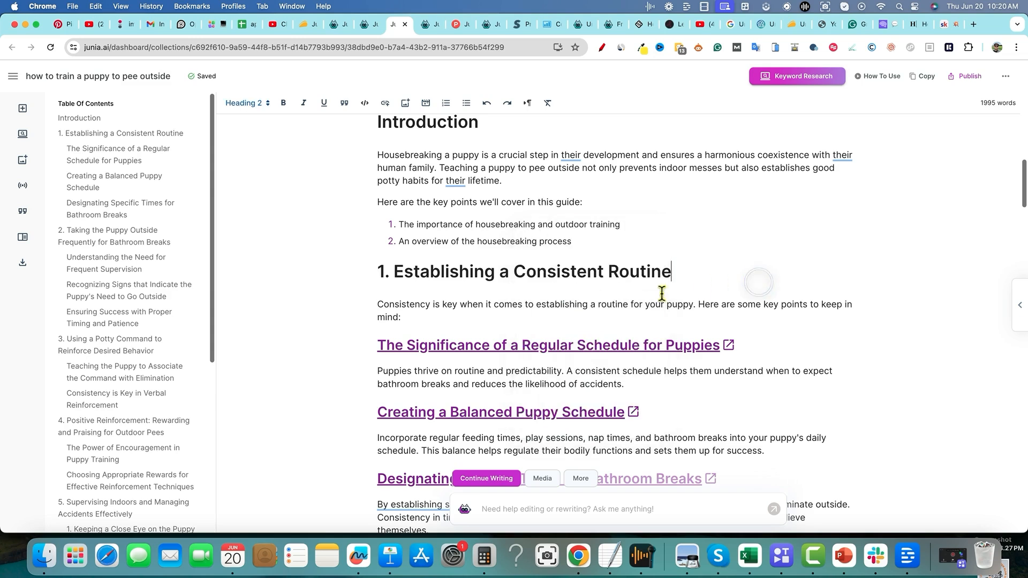
left_click_drag(586, 242, 367, 118)
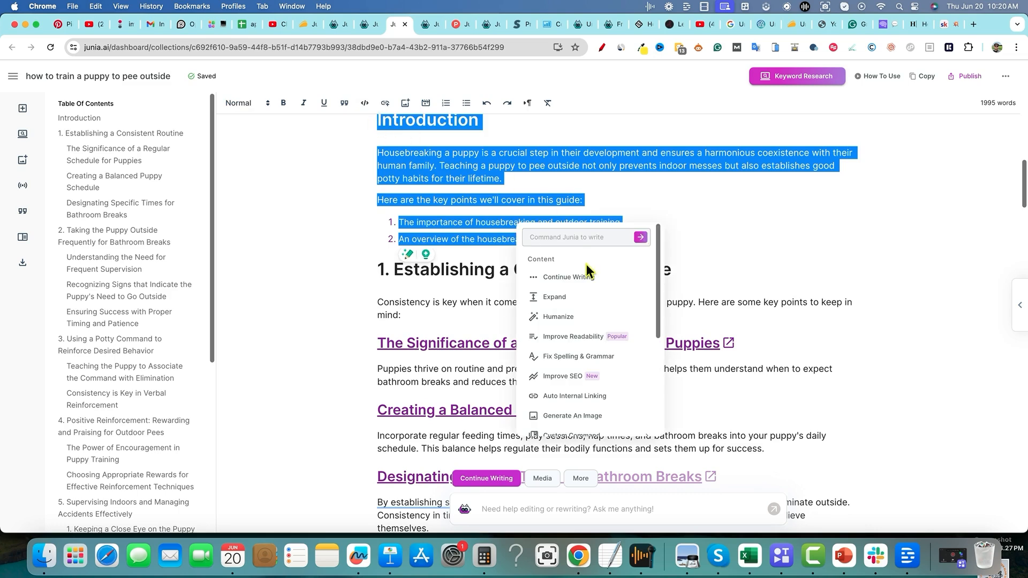
left_click(564, 319)
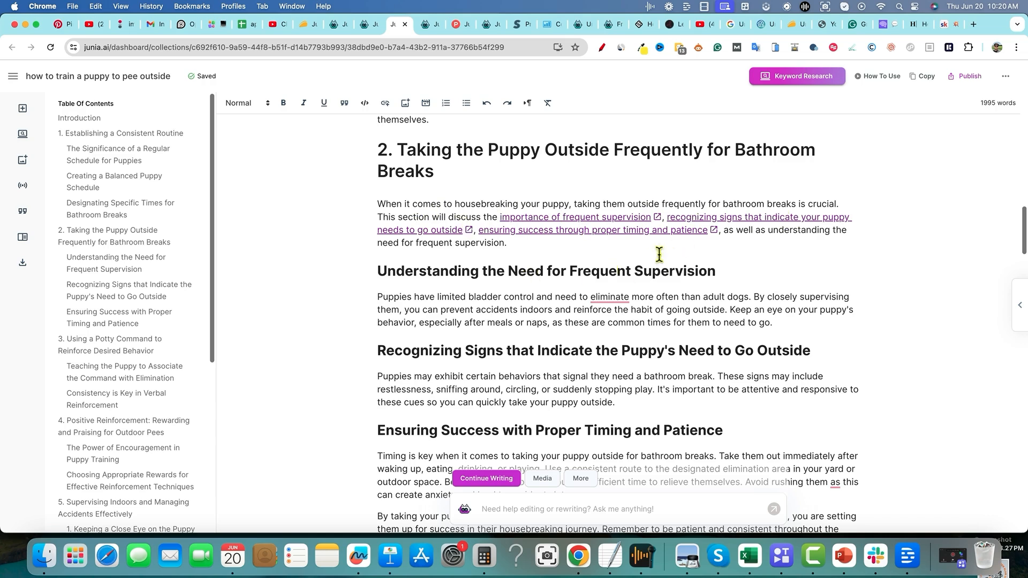
Step: Read through the rest of the article, from the section on frequent bathroom breaks down to the conclusion
left_click_drag(467, 238, 368, 204)
left_click(471, 305)
scroll(482, 311, "down", 10)
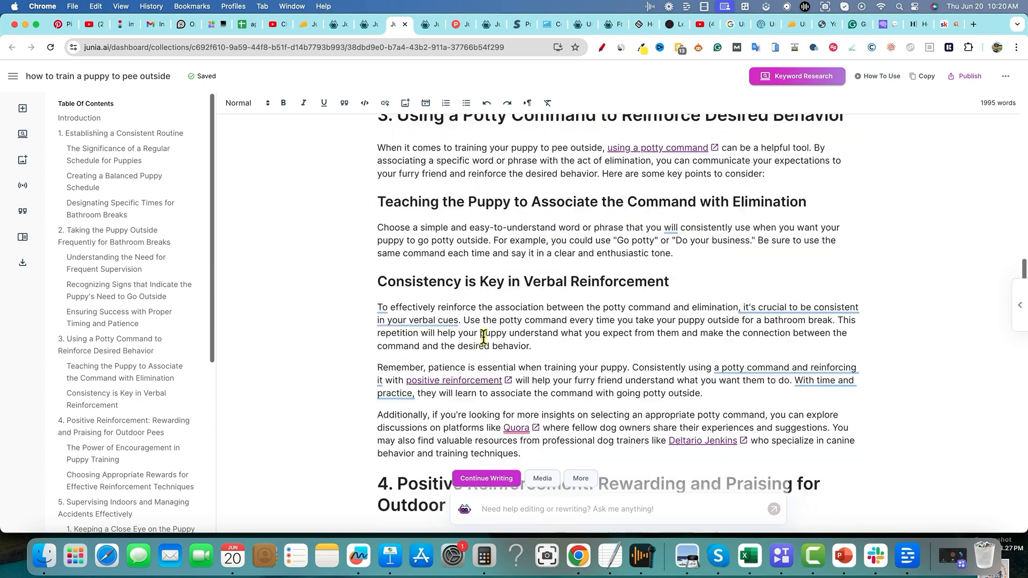
scroll(576, 321, "down", 8)
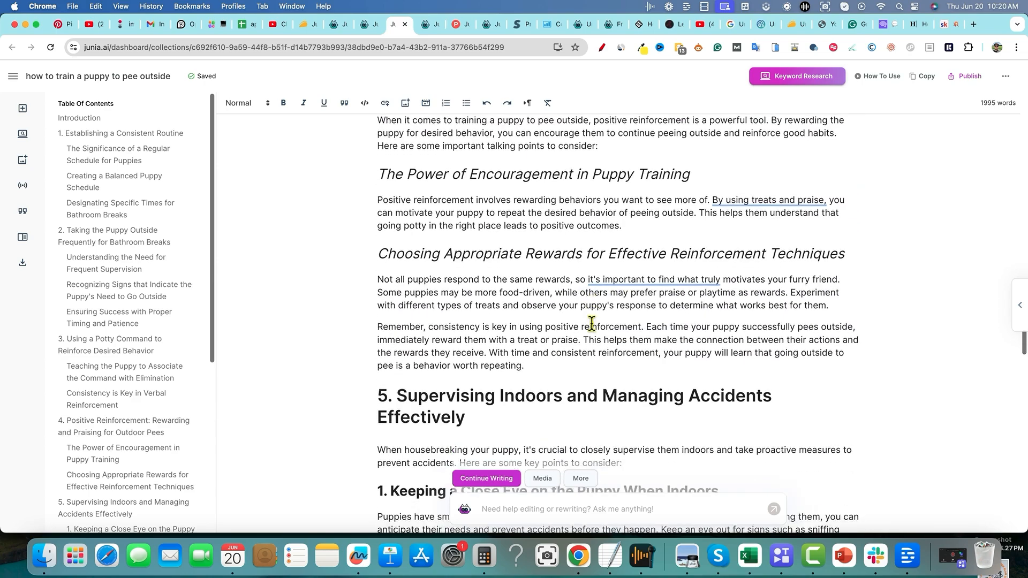
scroll(594, 323, "down", 12)
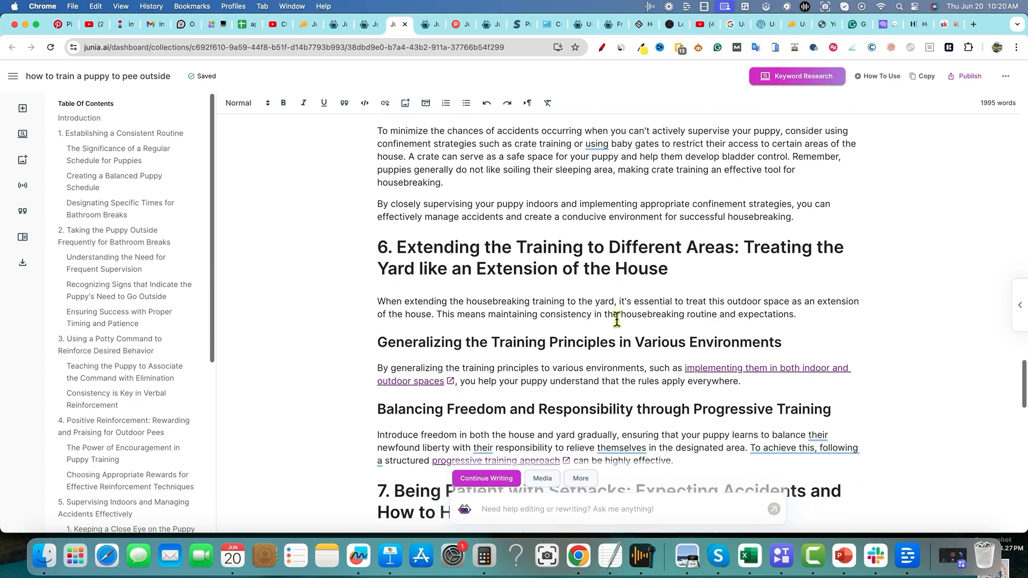
scroll(616, 318, "down", 15)
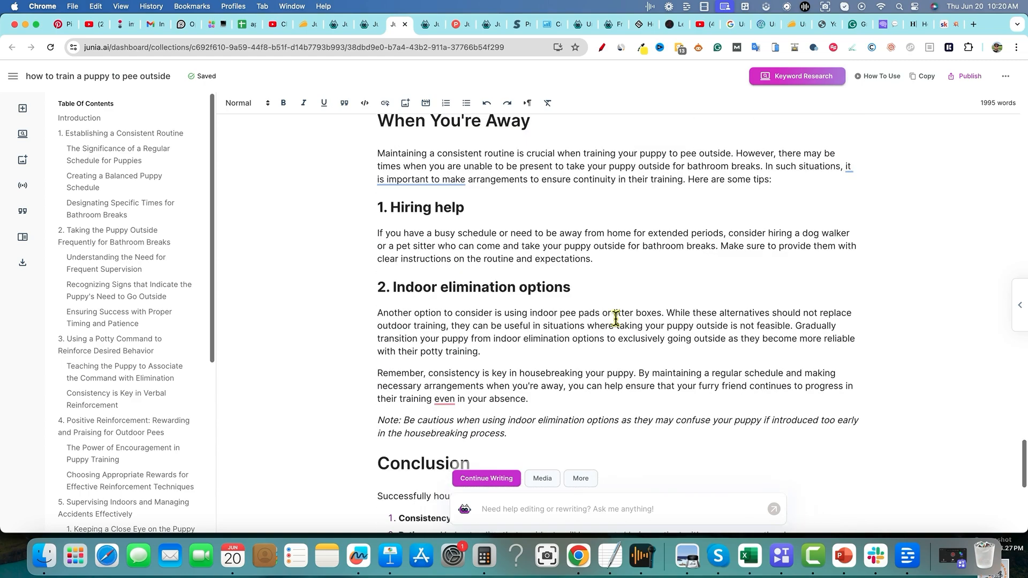
scroll(642, 323, "down", 1)
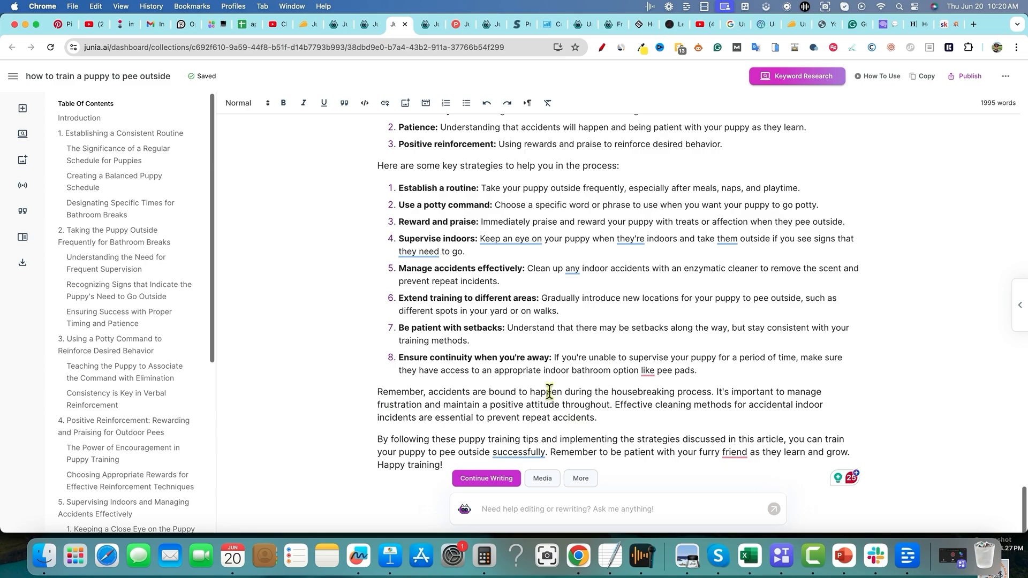
Step: Copy the article's title "how to train a puppy to pee outside"
left_click_drag(443, 465, 394, 277)
left_click_drag(594, 160, 601, 160)
left_click_drag(743, 155, 381, 154)
key("super+c")
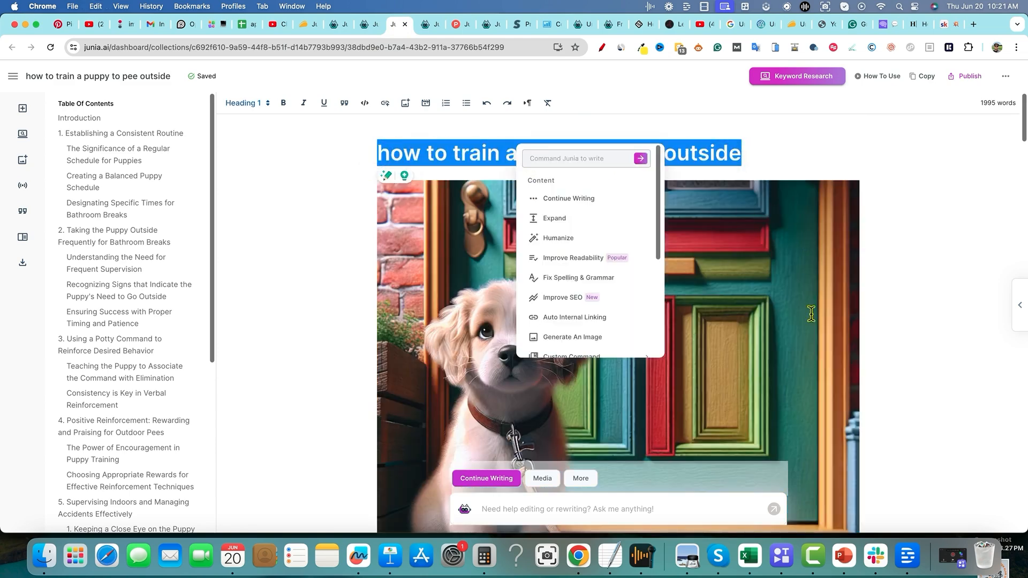
Step: Check the article's SEO metadata settings, including meta title, meta description, FAQs and slug, and close them
left_click(893, 326)
scroll(965, 342, "down", 7)
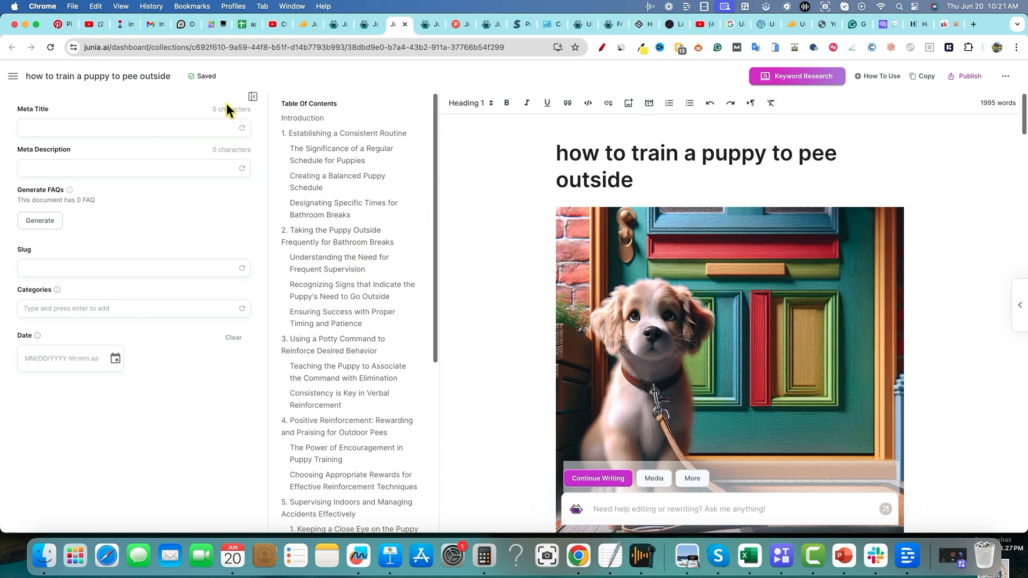
left_click(252, 97)
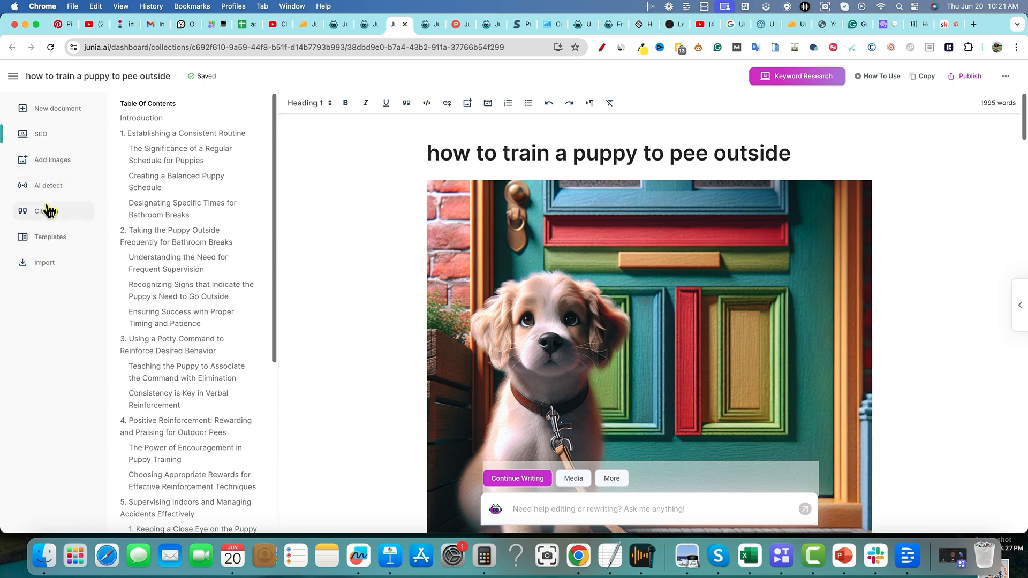
Step: Generate an SEO Optimizer report for the article with the main keyword "how to train a puppy to pee outside"
left_click(1015, 317)
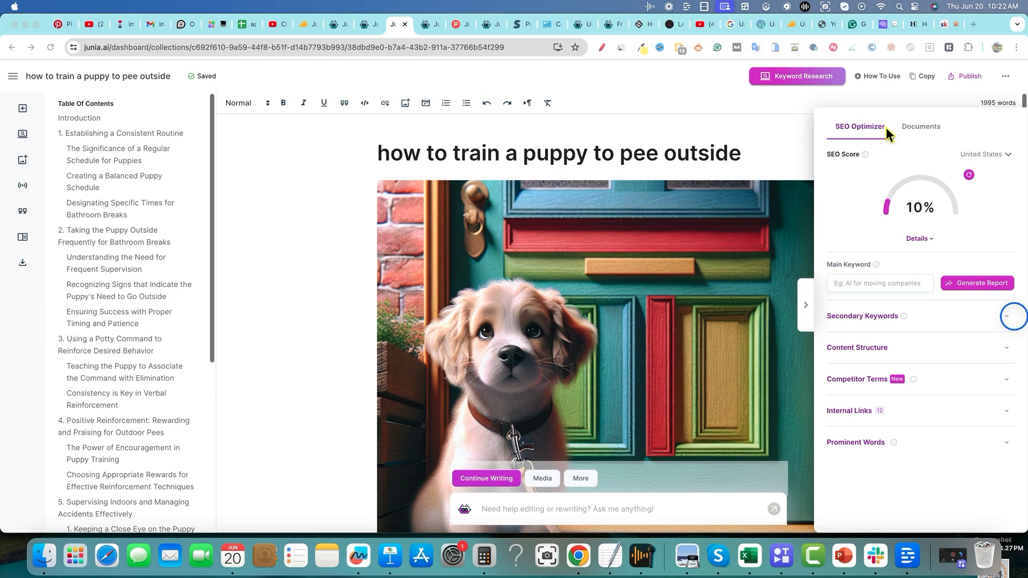
left_click(863, 285)
key("super+v")
left_click(954, 285)
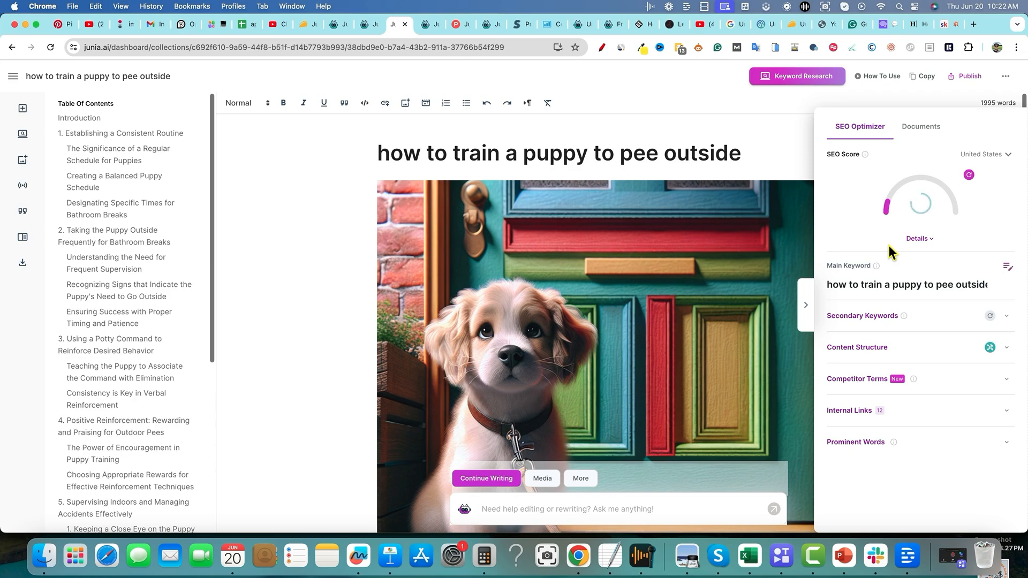
Step: Examine the details behind the SEO score, including the flagged issues and the passed checks
left_click(930, 239)
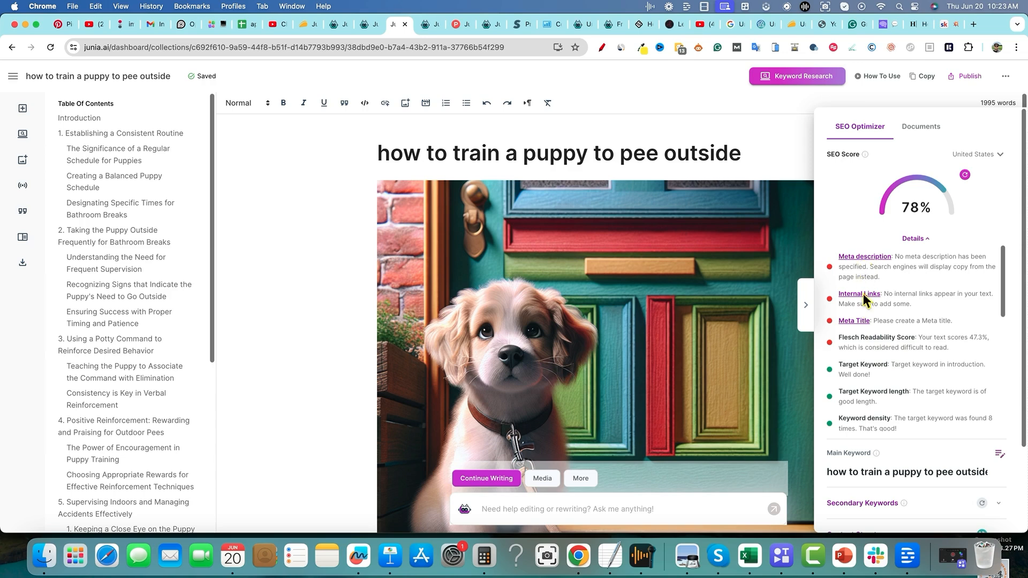
scroll(895, 419, "down", 5)
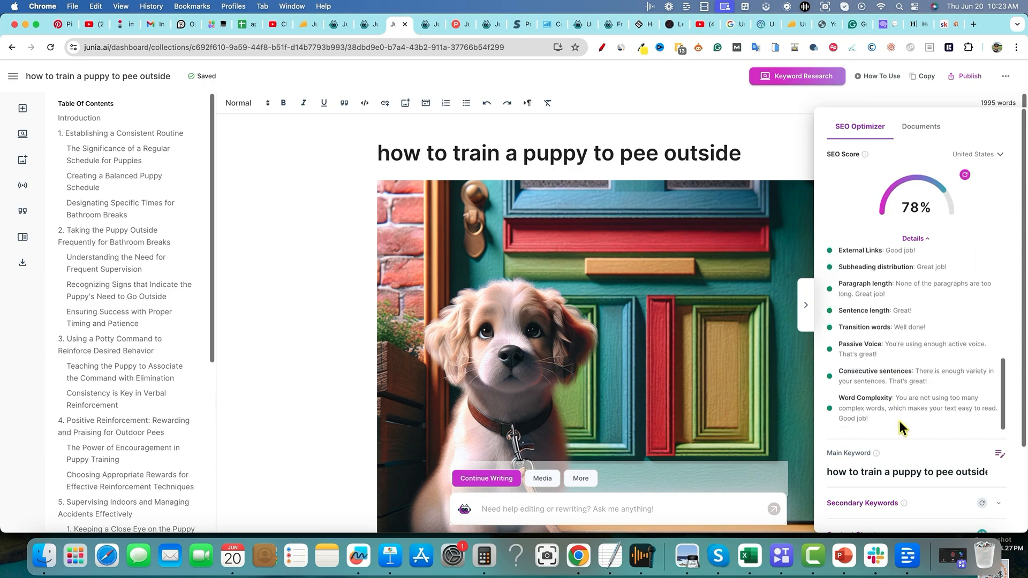
scroll(897, 422, "down", 2)
scroll(889, 299, "up", 4)
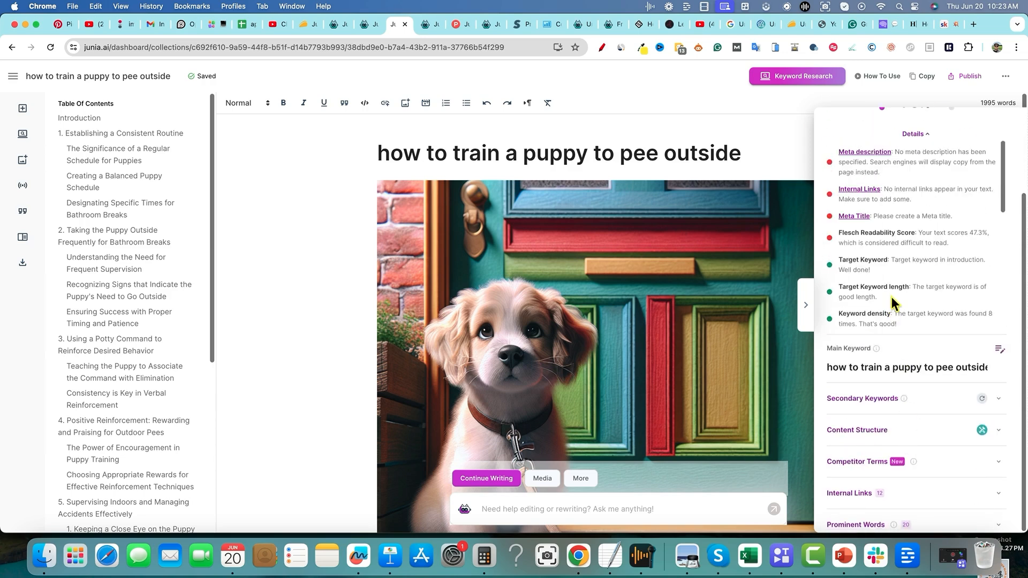
scroll(891, 297, "up", 3)
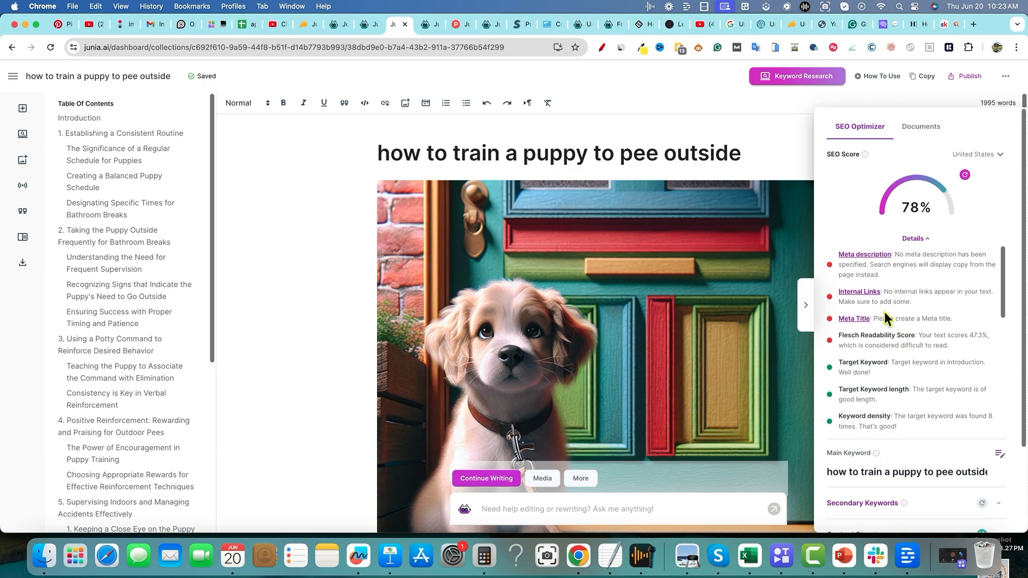
scroll(913, 356, "down", 5)
scroll(917, 392, "down", 3)
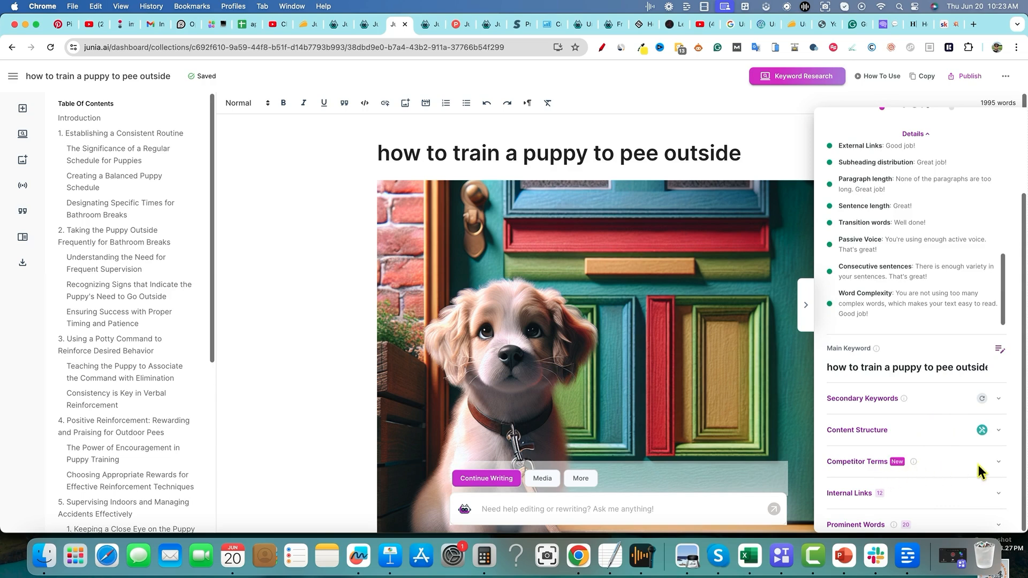
Step: Expand the SEO report's Competitor Terms and Prominent Words sections and look over their contents
left_click(998, 464)
scroll(956, 460, "down", 2)
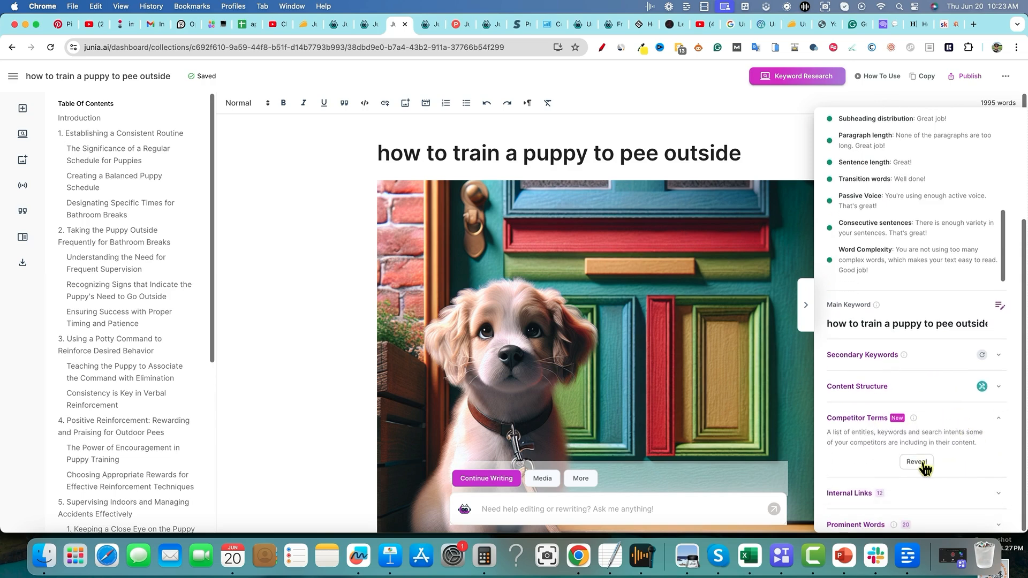
left_click(998, 525)
scroll(971, 483, "down", 4)
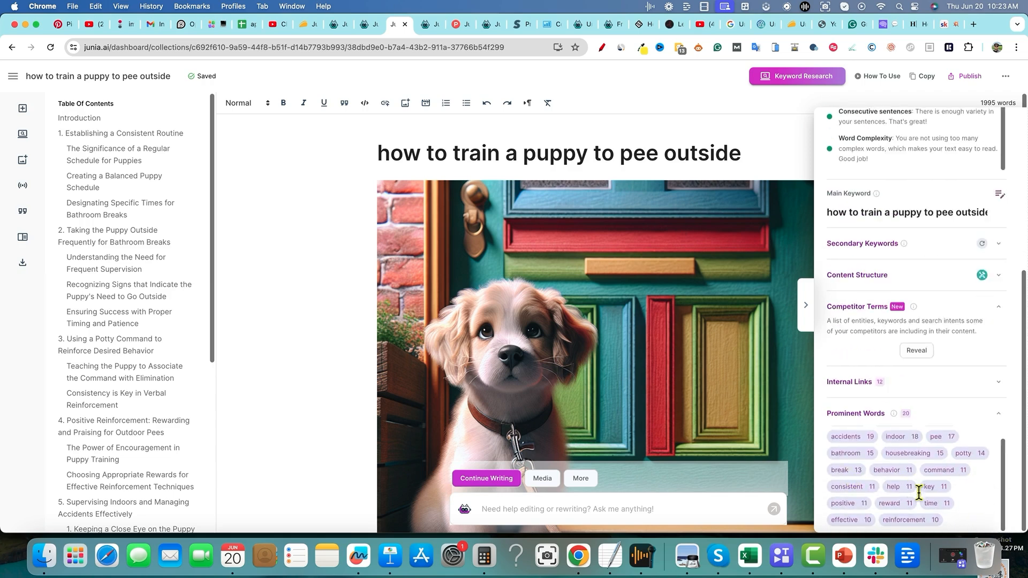
scroll(921, 495, "up", 5)
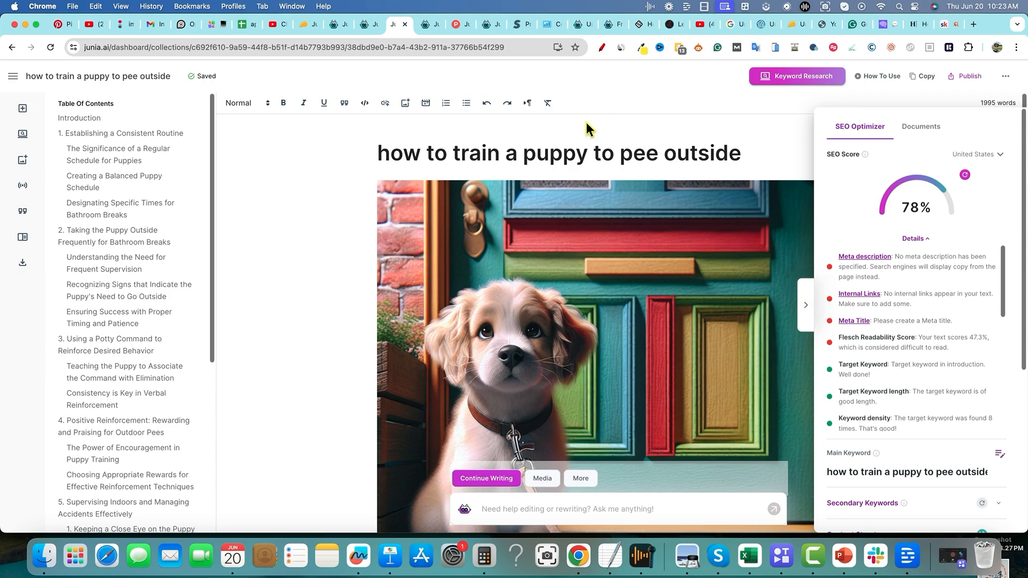
Step: Copy the full article and replace all the text in the open Grammarly document with it
left_click(576, 152)
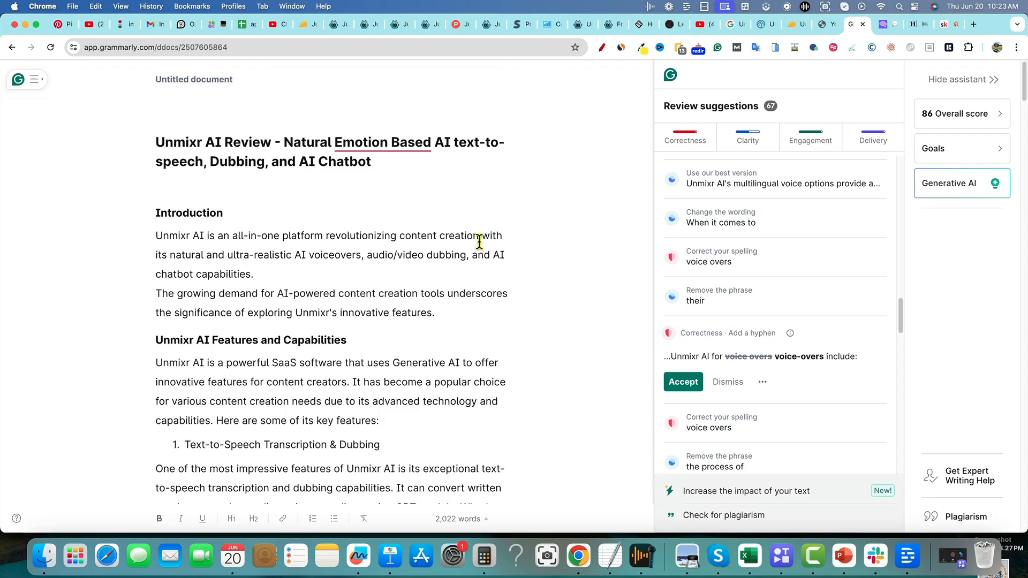
key("super+a")
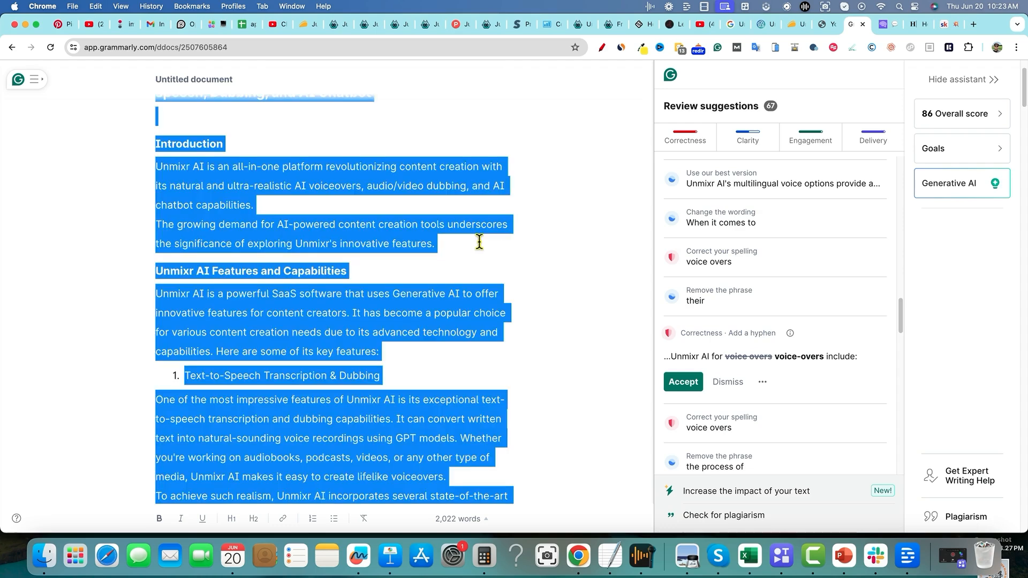
key("BackSpace")
key("super+v")
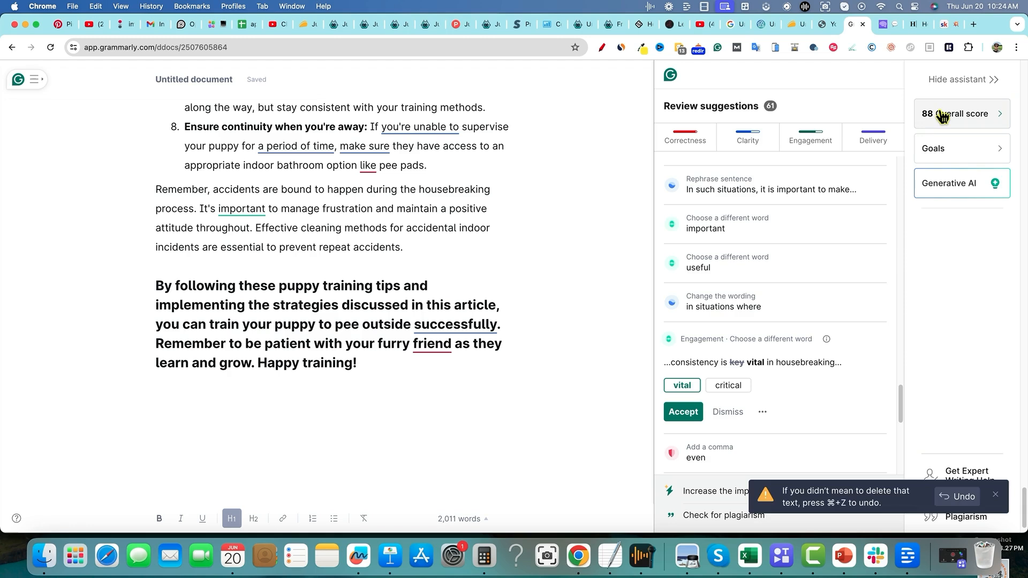
Step: Switch to Originality.ai, replace the scan content with the puppy-training article, and run the AI detection scan again
key("ctrl+Tab")
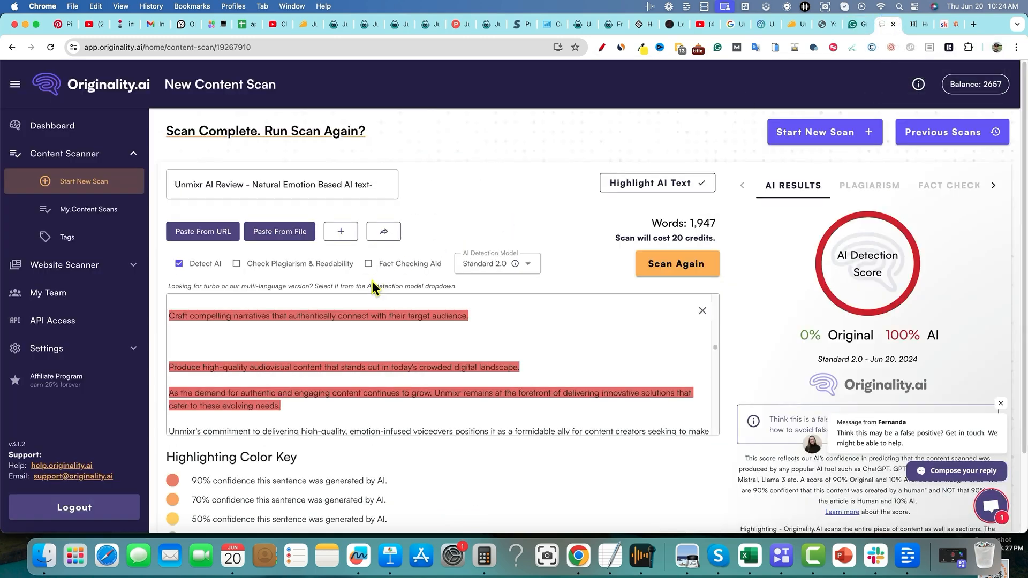
left_click(475, 363)
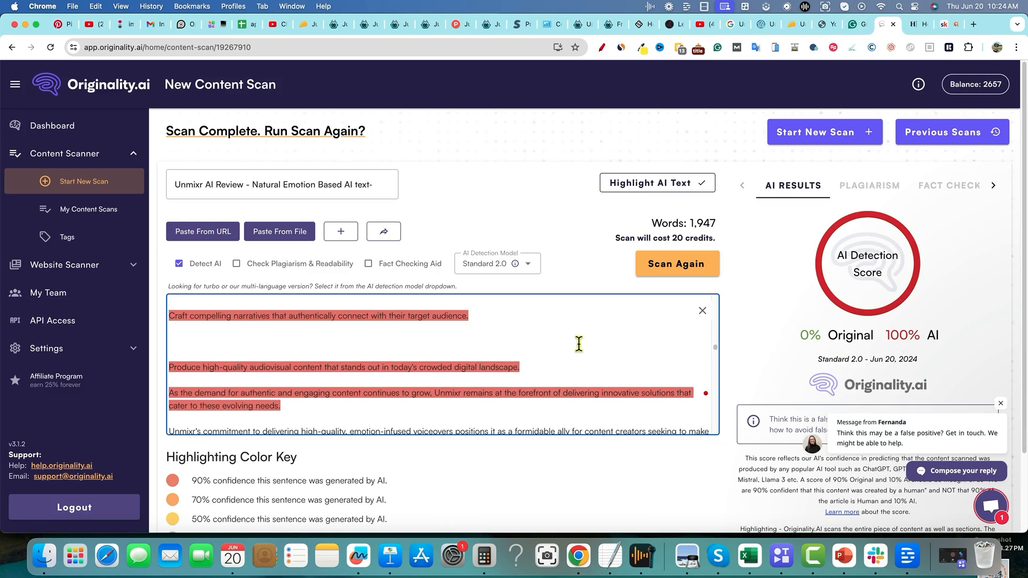
key("cmd+a")
key("BackSpace")
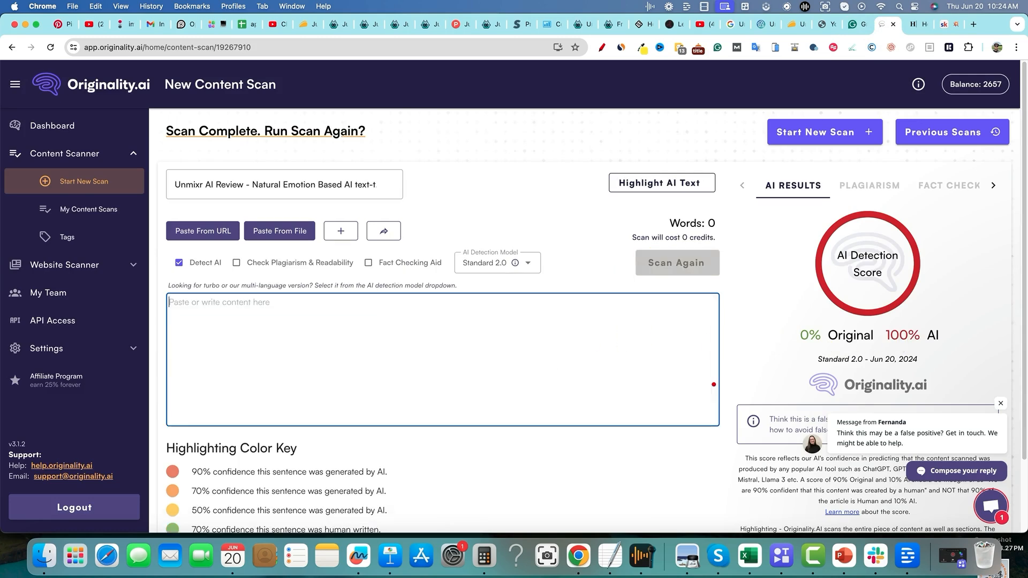
key("cmd+v")
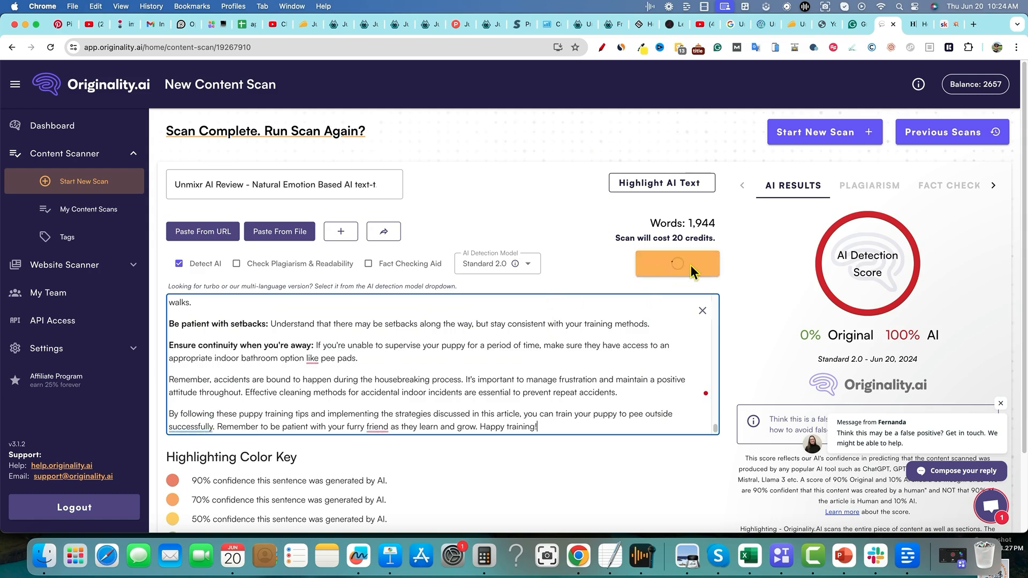
left_click(677, 264)
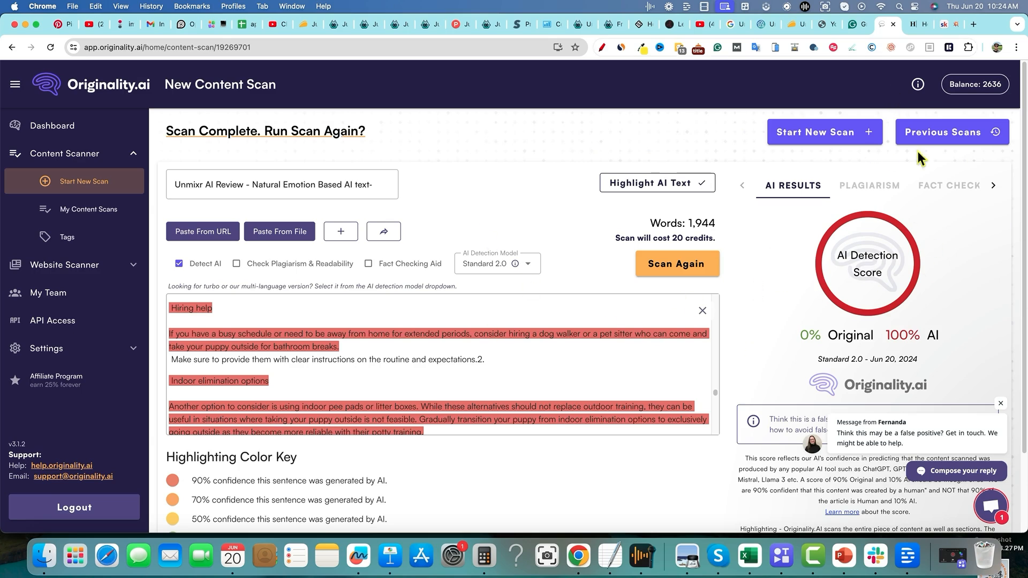
Step: Switch to Hemingway Editor and replace all of its text with the puppy-training article
left_click(913, 24)
left_click(511, 287)
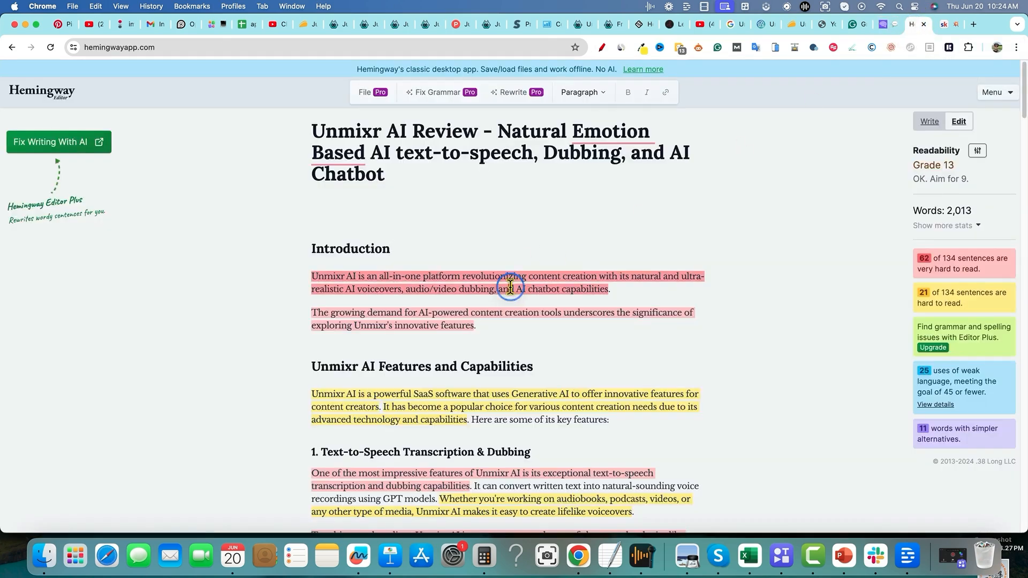
key("super+a")
key("BackSpace")
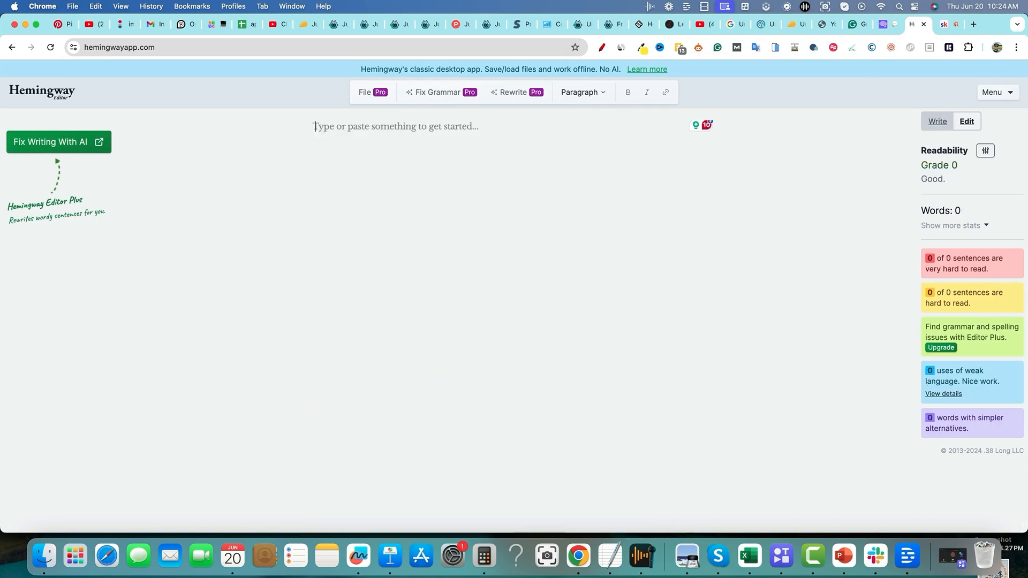
key("super+v")
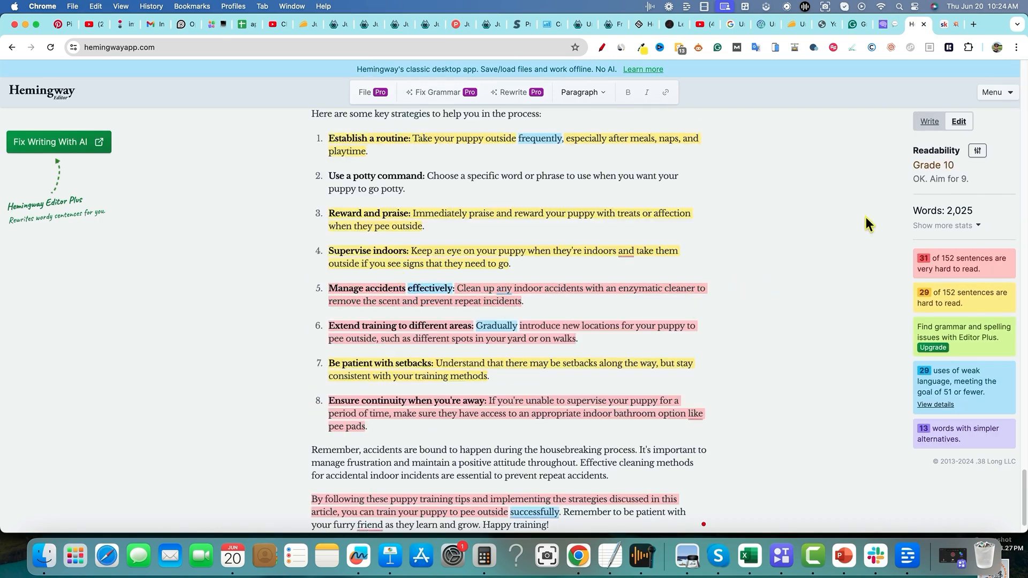
Step: Review Hemingway's readability highlights through the article, and revisit the Originality.ai and Grammarly results
scroll(671, 314, "up", 5)
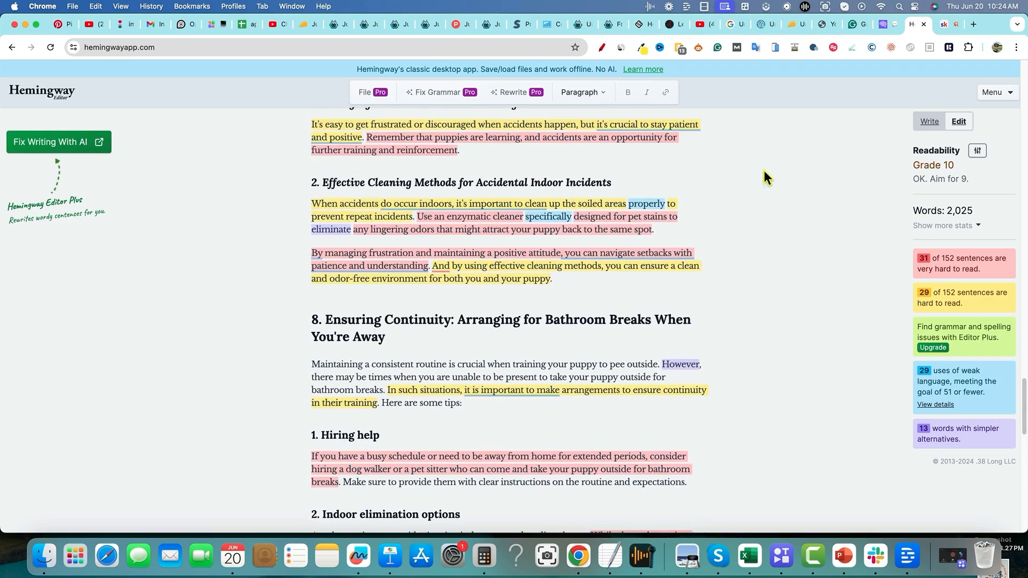
scroll(611, 266, "up", 10)
scroll(611, 266, "up", 20)
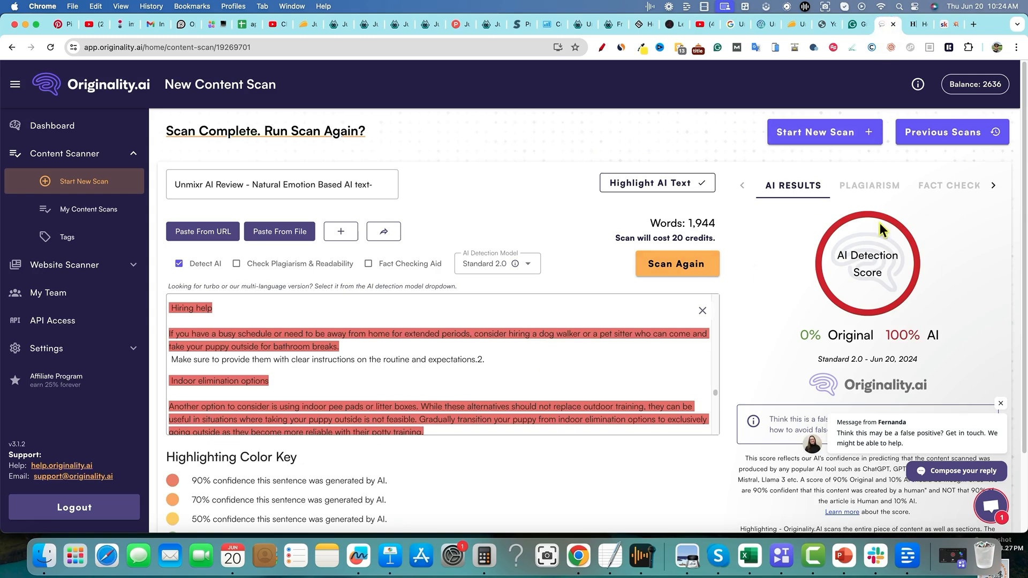
left_click(855, 25)
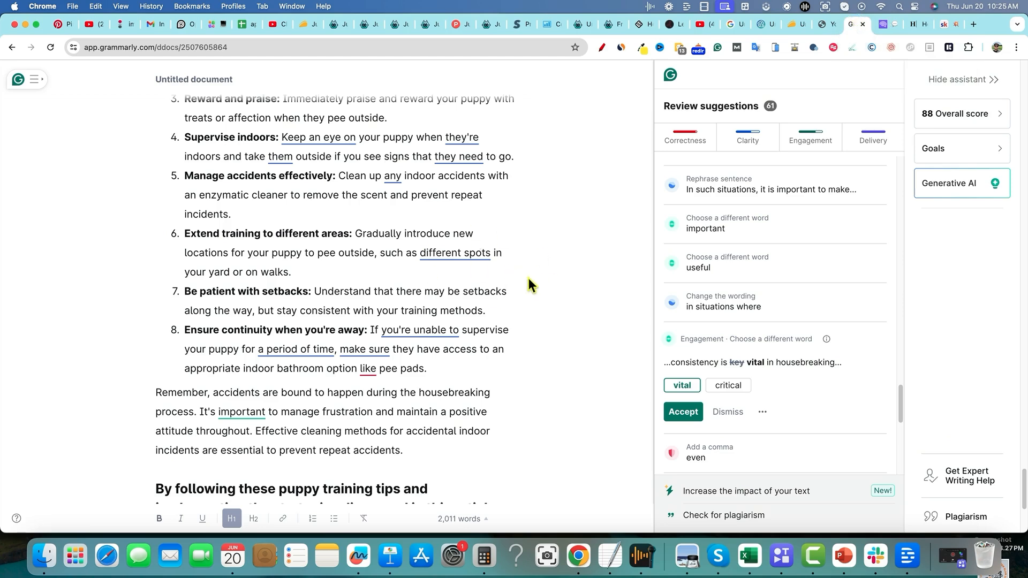
scroll(530, 283, "up", 15)
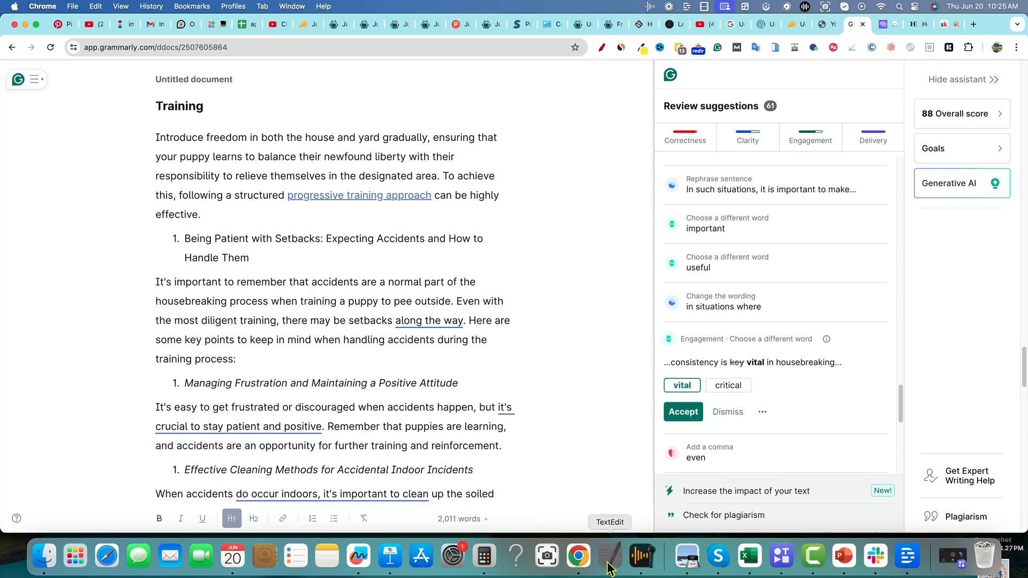
Step: Switch to the Junia AI notes in TextEdit and highlight the lines "No team members yet" and "No BYOK yet"
left_click(609, 567)
scroll(453, 375, "down", 1)
scroll(452, 422, "up", 1)
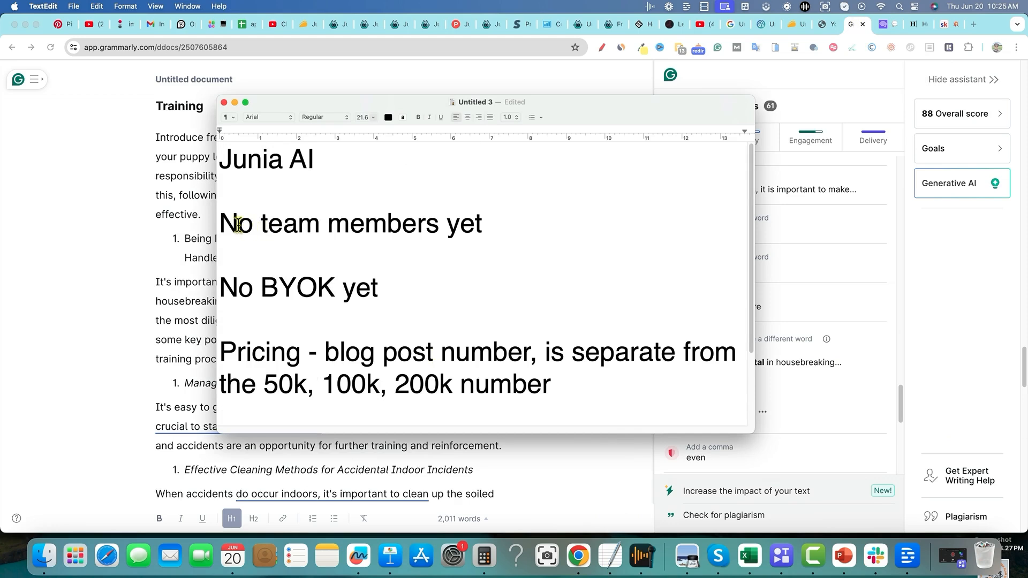
left_click_drag(222, 220, 500, 222)
left_click(491, 276)
left_click_drag(230, 288, 427, 289)
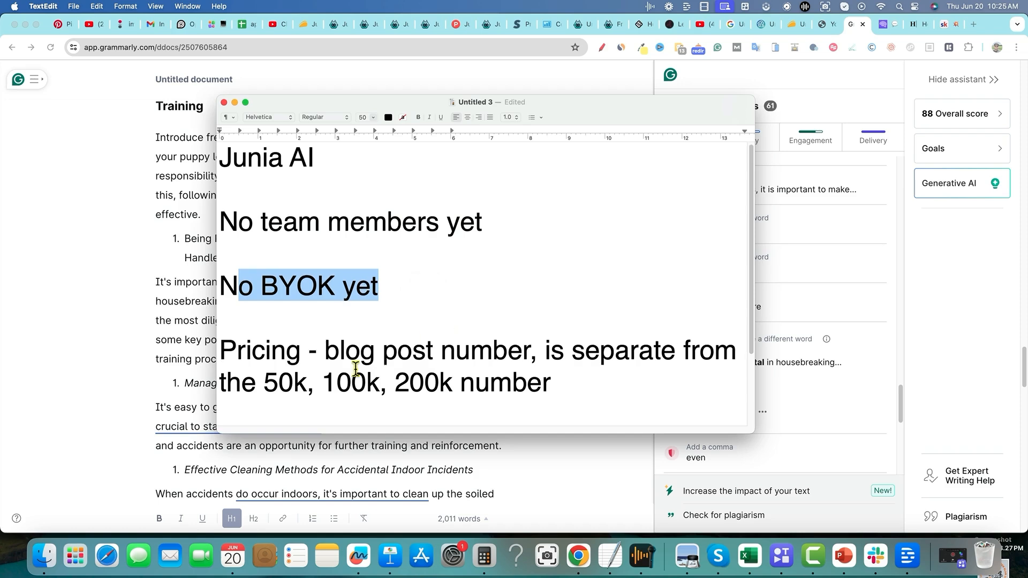
Step: Highlight the pricing note about the blog post number being separate from the 50k, 100k, 200k number, and clear the selection
left_click(338, 351)
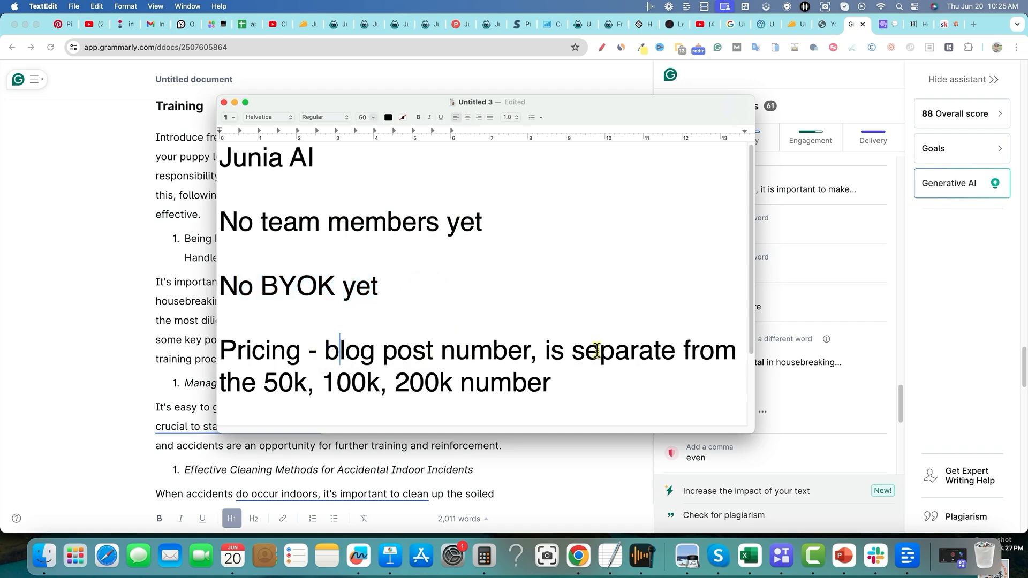
left_click_drag(567, 381, 219, 343)
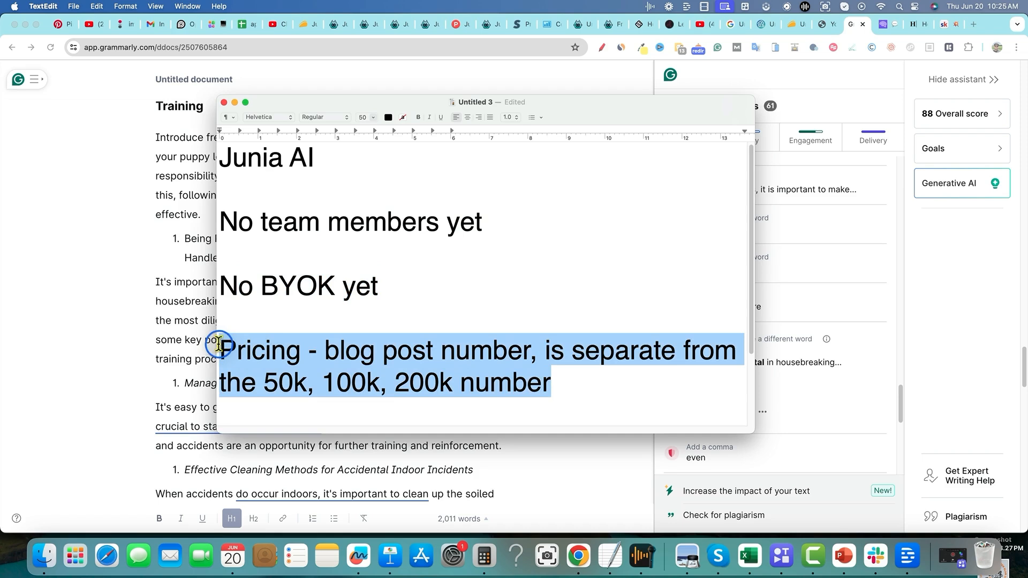
left_click(448, 328)
Step: Highlight the line "Content quality is good but it doesn't pass my AI tests" in the verdict notes, and clear the selection
scroll(447, 328, "down", 5)
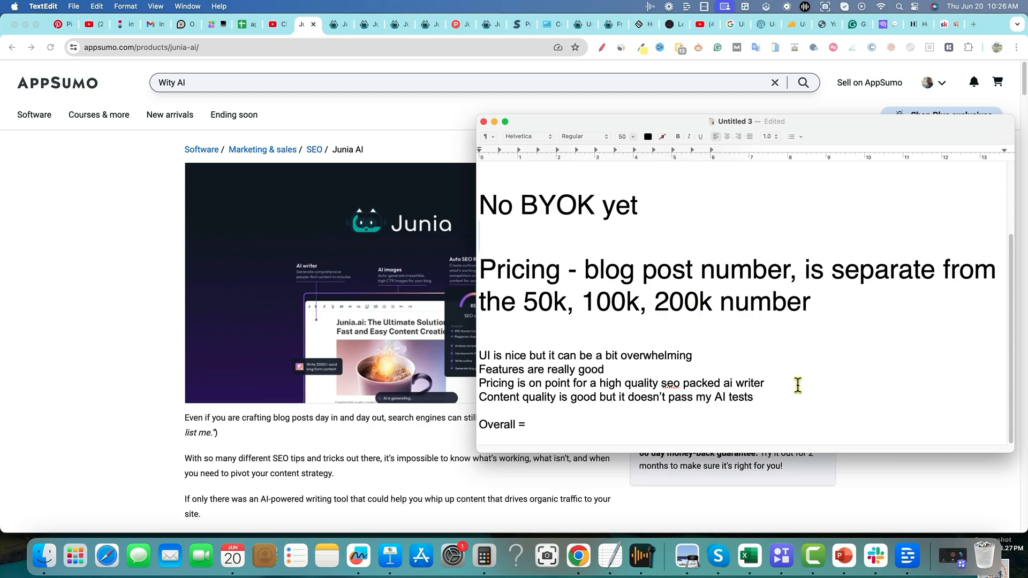
left_click_drag(771, 401, 479, 396)
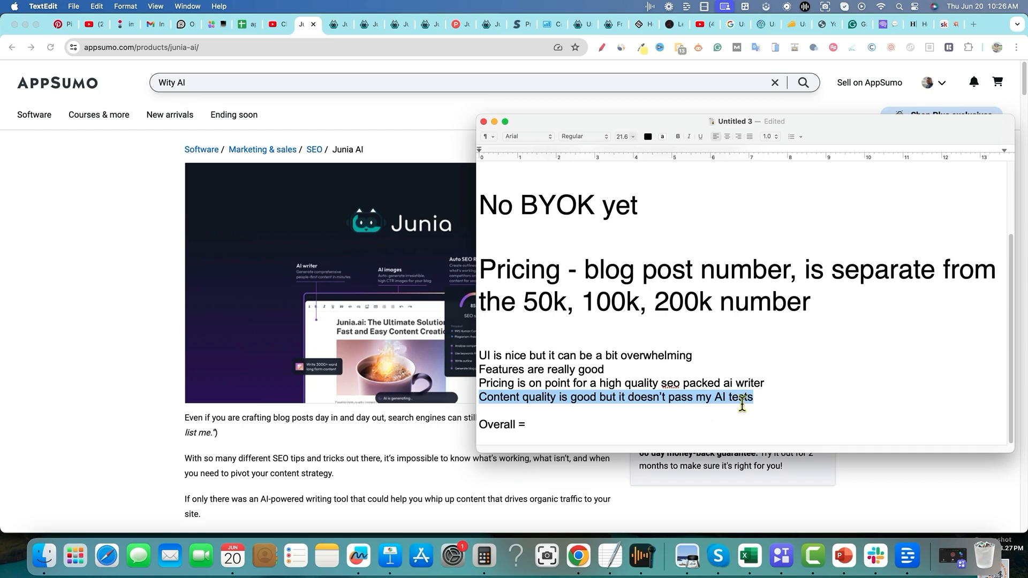
left_click_drag(756, 398, 478, 396)
left_click(610, 387)
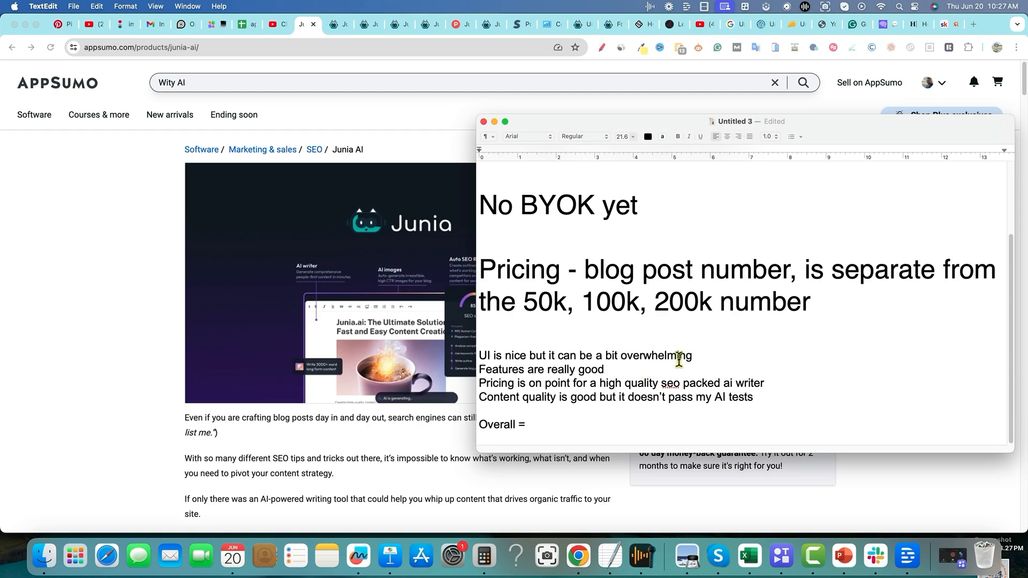
Step: Highlight the drawbacks in the notes one by one: overwhelming UI, no BYOK, no team members, and content quality failing the AI tests
left_click_drag(693, 356, 536, 357)
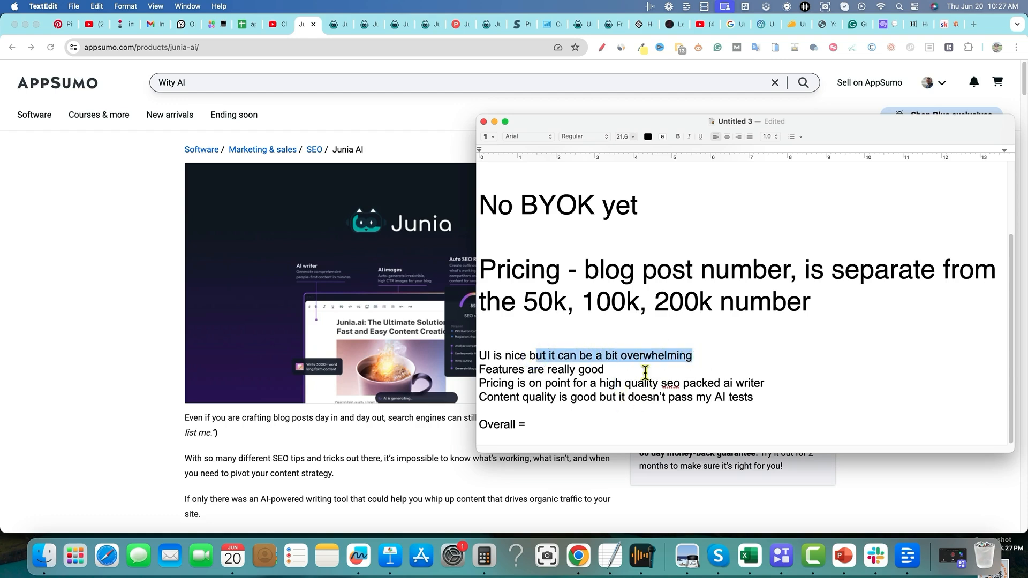
scroll(623, 234, "up", 1)
left_click_drag(499, 224, 633, 236)
scroll(696, 231, "up", 3)
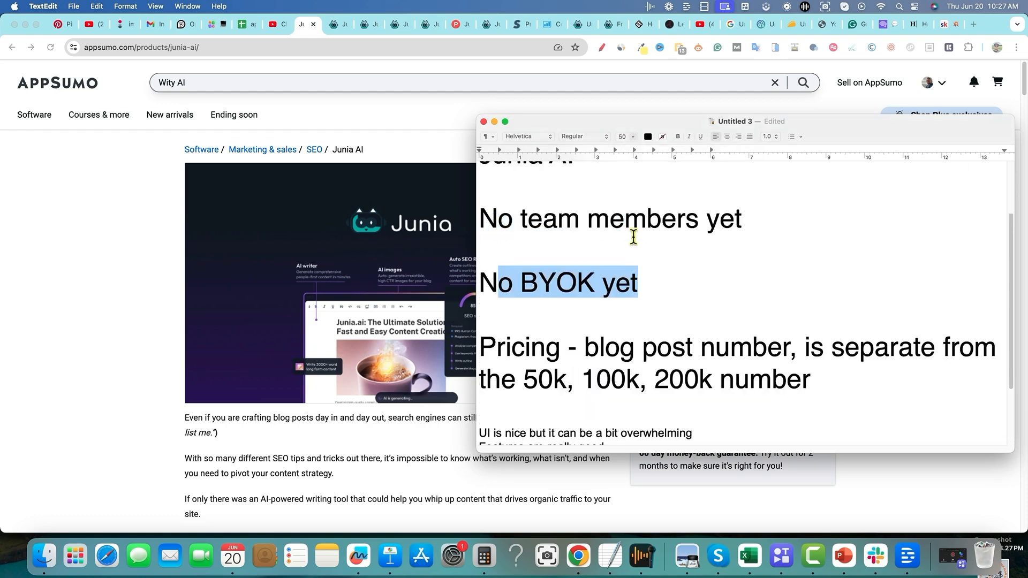
left_click_drag(735, 230, 587, 230)
scroll(612, 335, "down", 4)
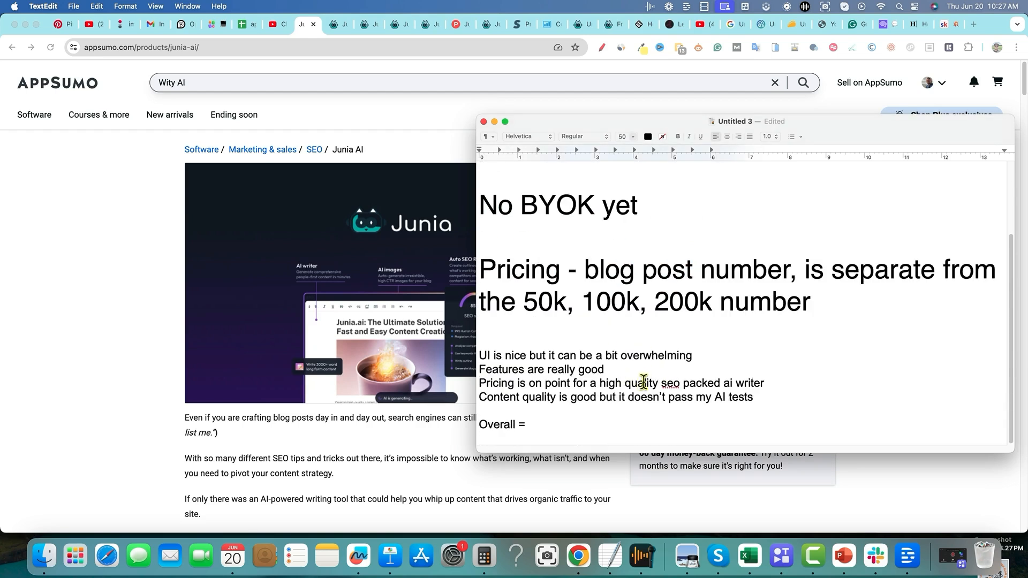
left_click_drag(753, 398, 477, 397)
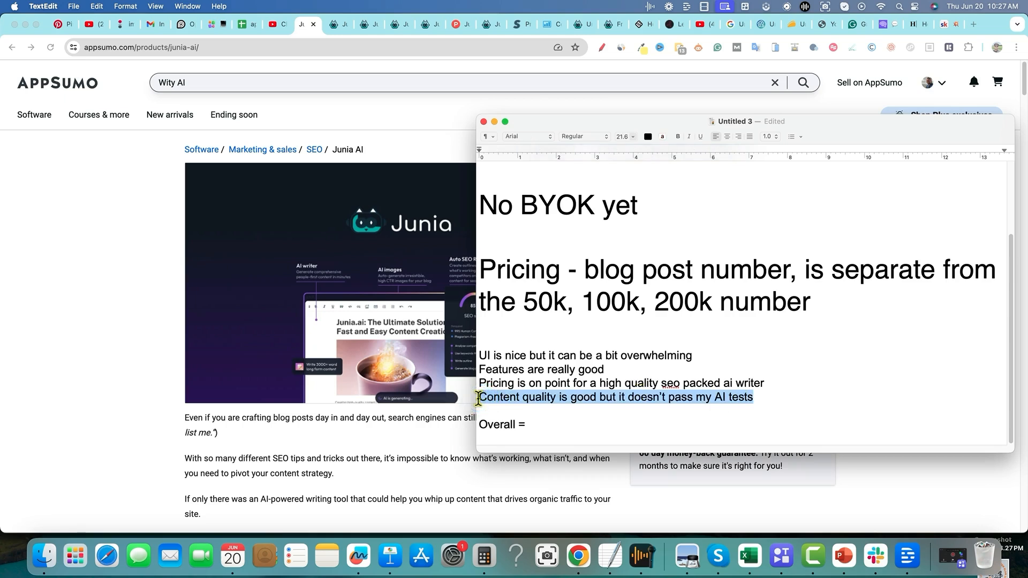
Step: Enter 4.5 as the overall rating on the "Overall =" line of the notes
left_click(543, 425)
type("4.5")
left_click(585, 405)
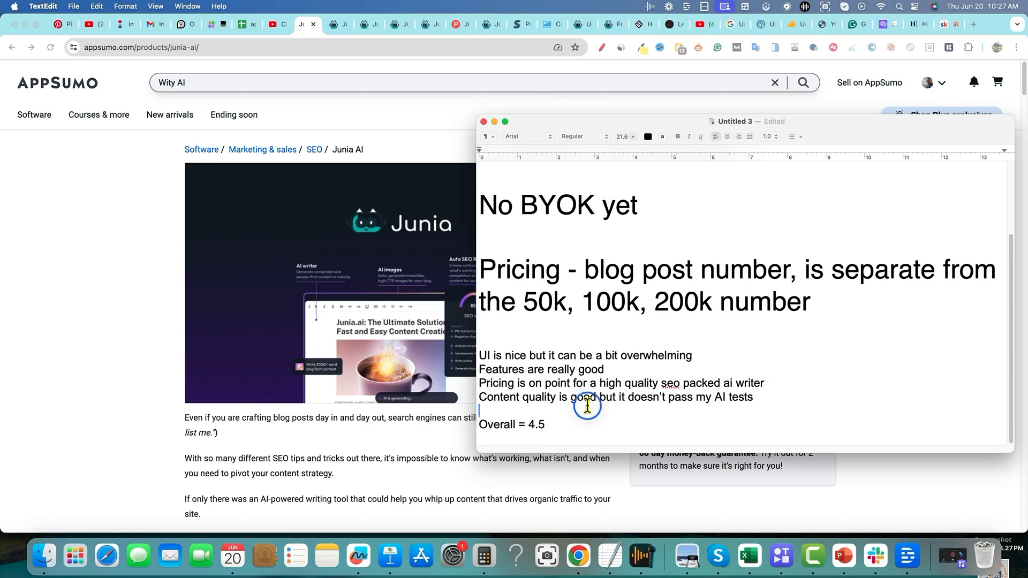
Step: Highlight the four verdict lines on UI, features, pricing and content quality, followed by the overall rating line
left_click_drag(760, 397, 483, 344)
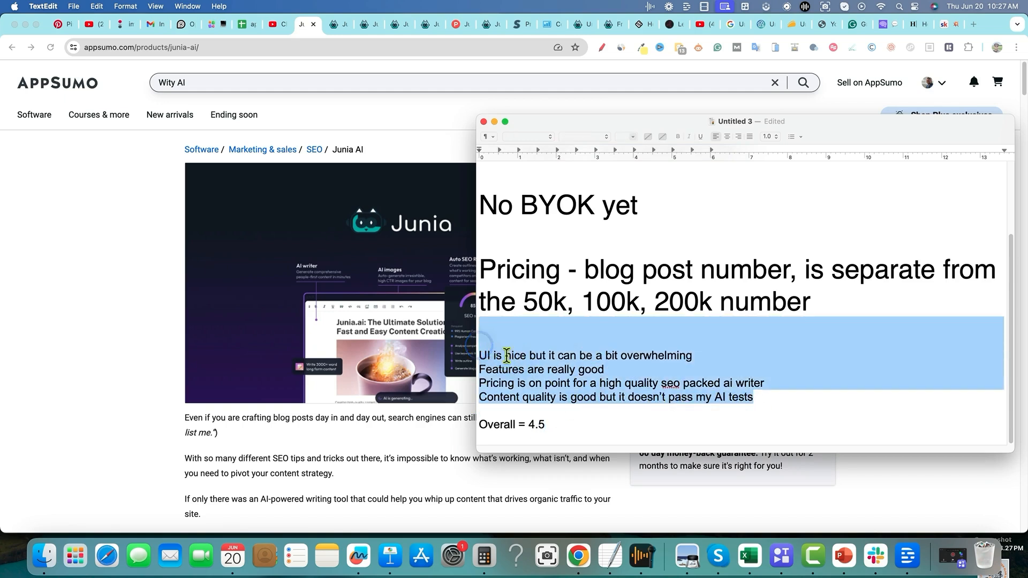
left_click(565, 428)
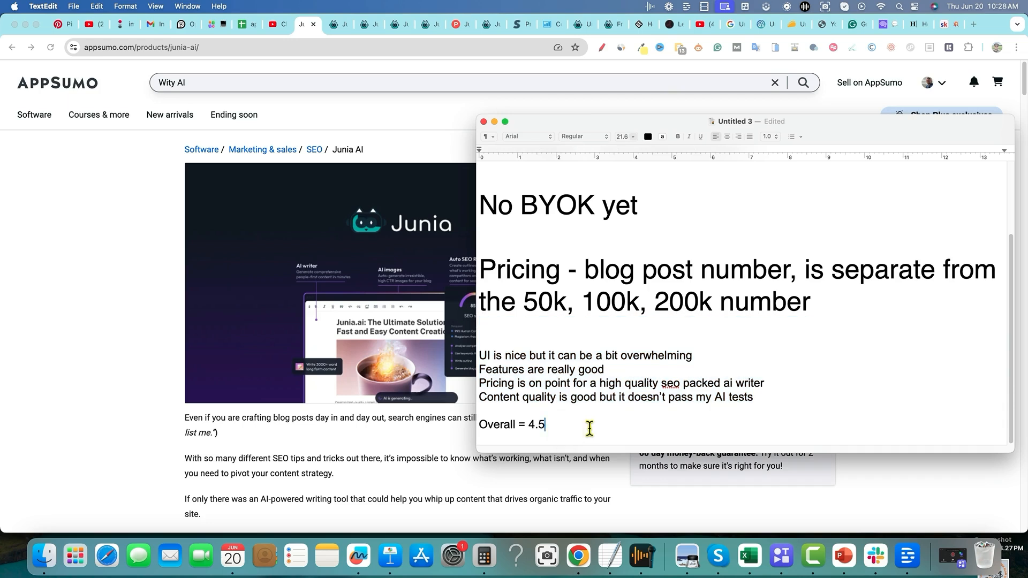
left_click(566, 426)
left_click_drag(566, 426, 482, 423)
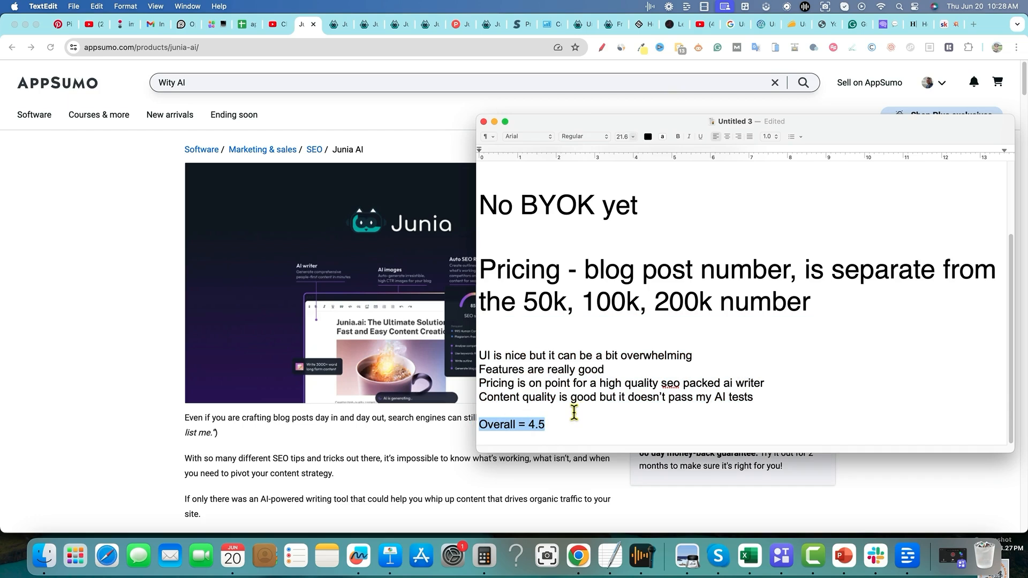